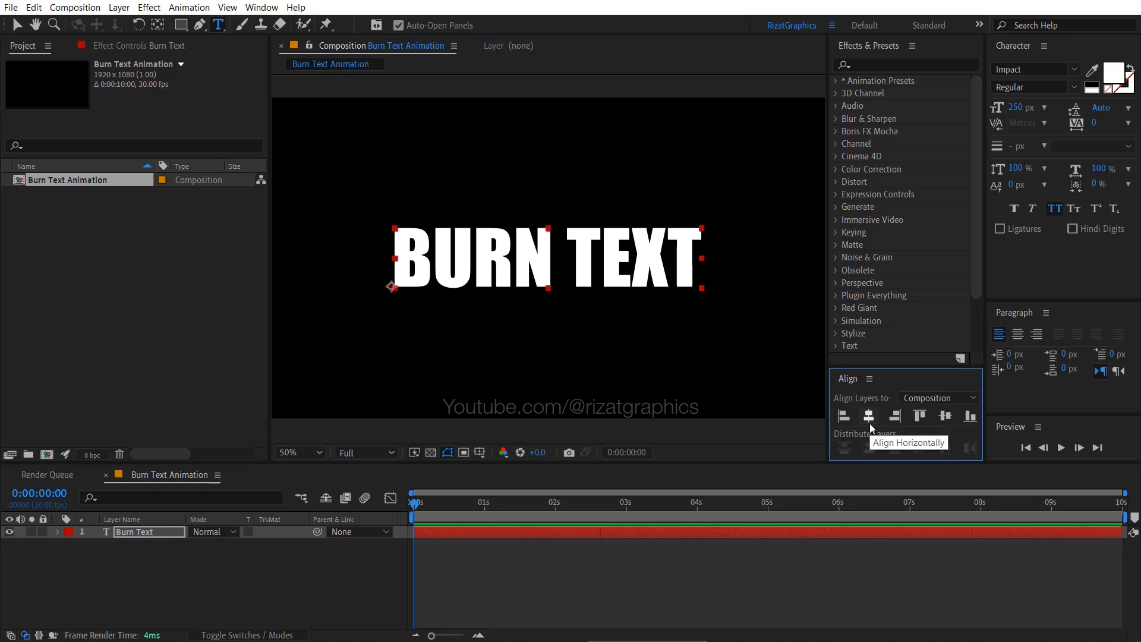
- Pre-compose the Burn Text layer into a new composition named Transition
right_click(176, 536)
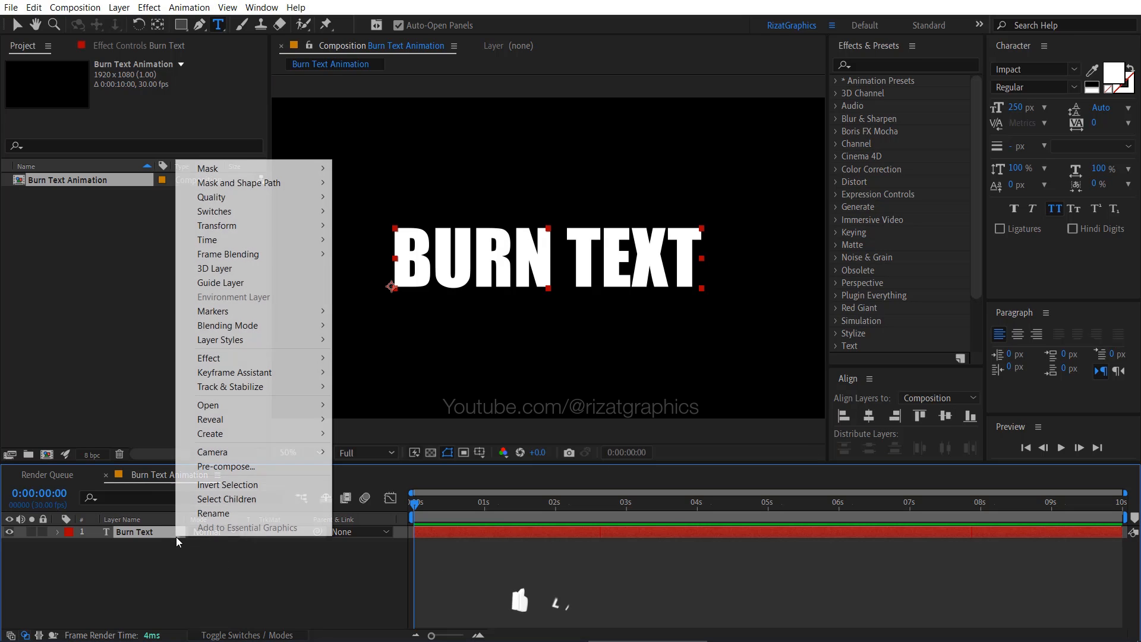
click(278, 468)
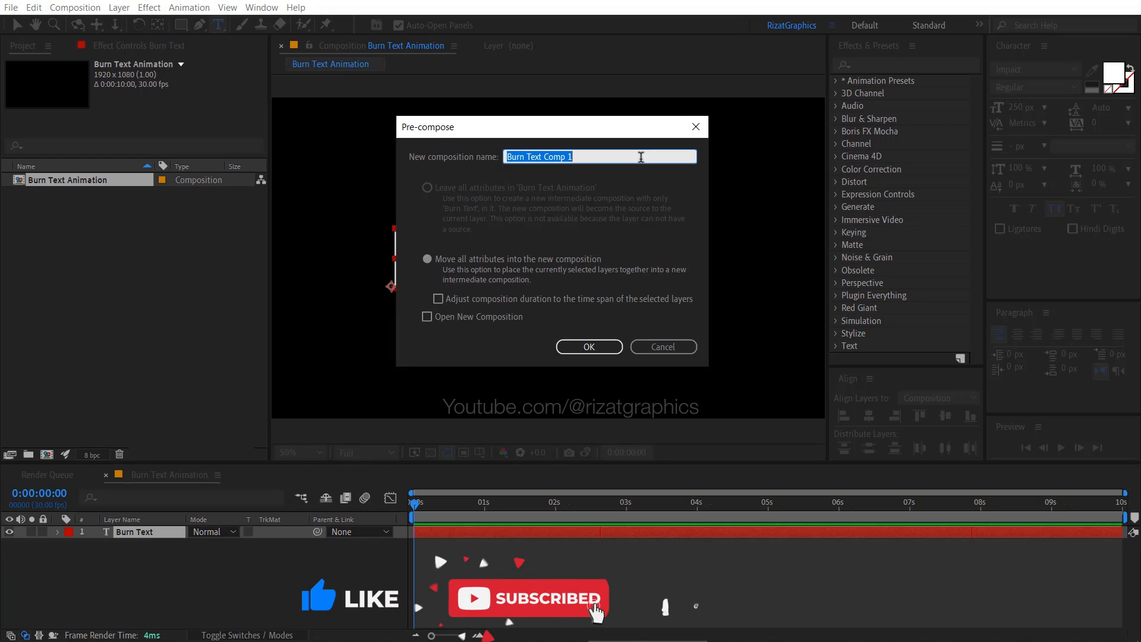
text(Transition)
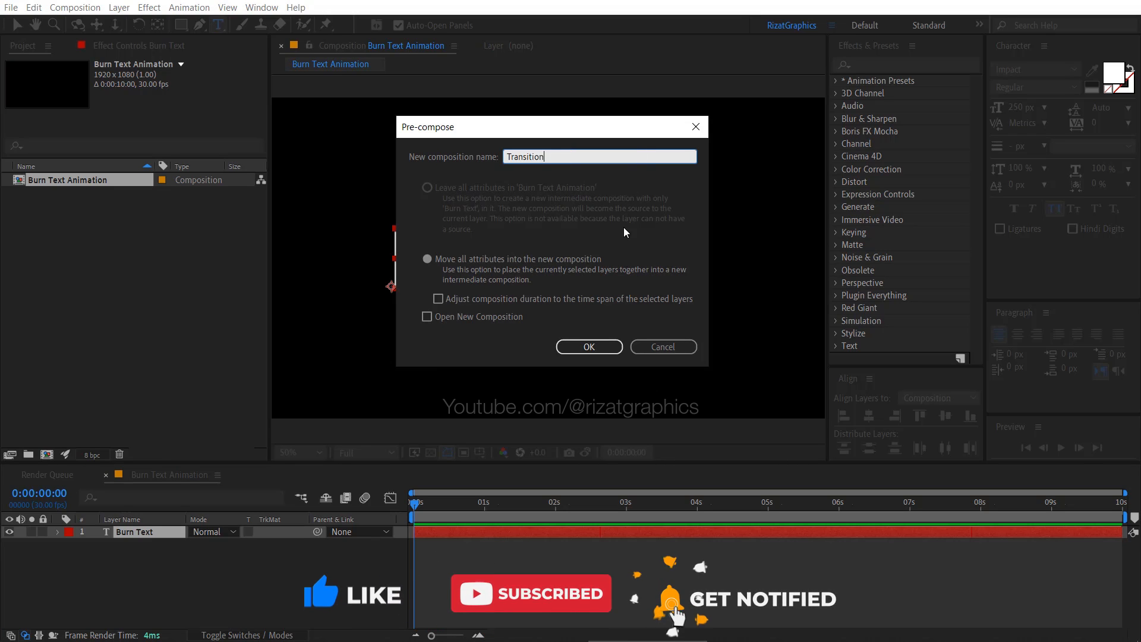
click(617, 346)
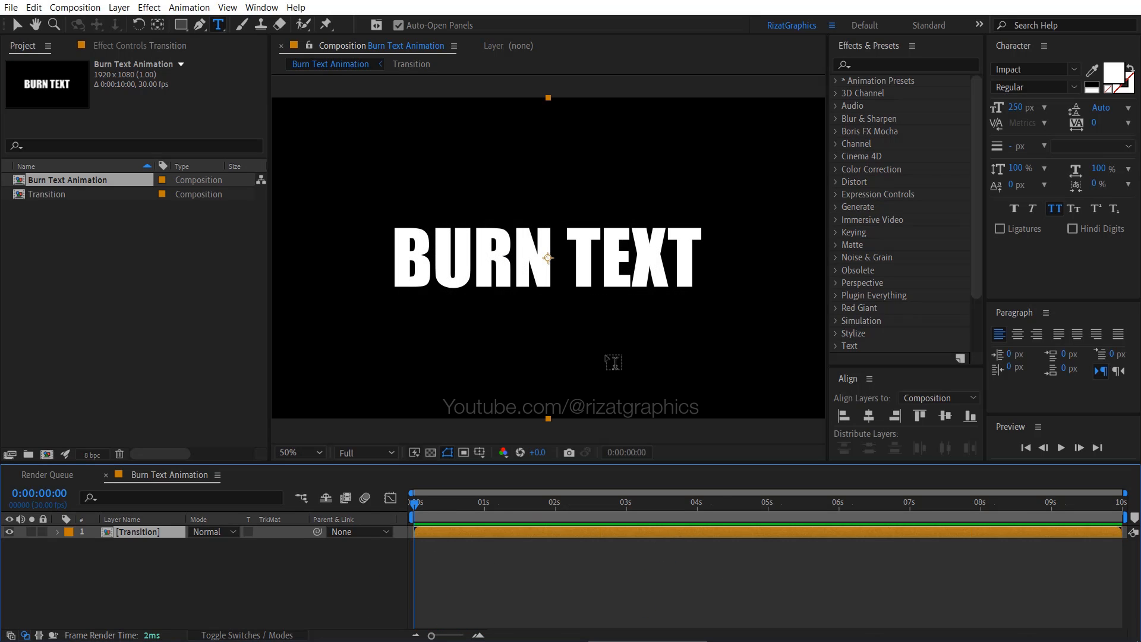
- Open the Transition composition and pre-compose its Burn Text layer as Text or Logo
double_click(171, 533)
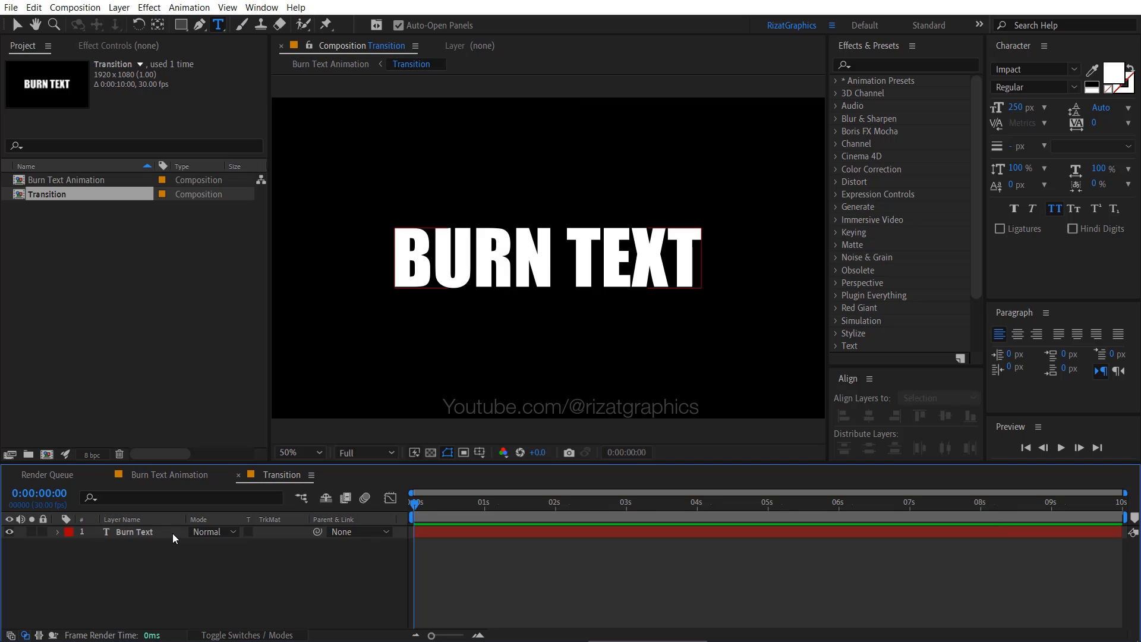
click(173, 533)
right_click(172, 533)
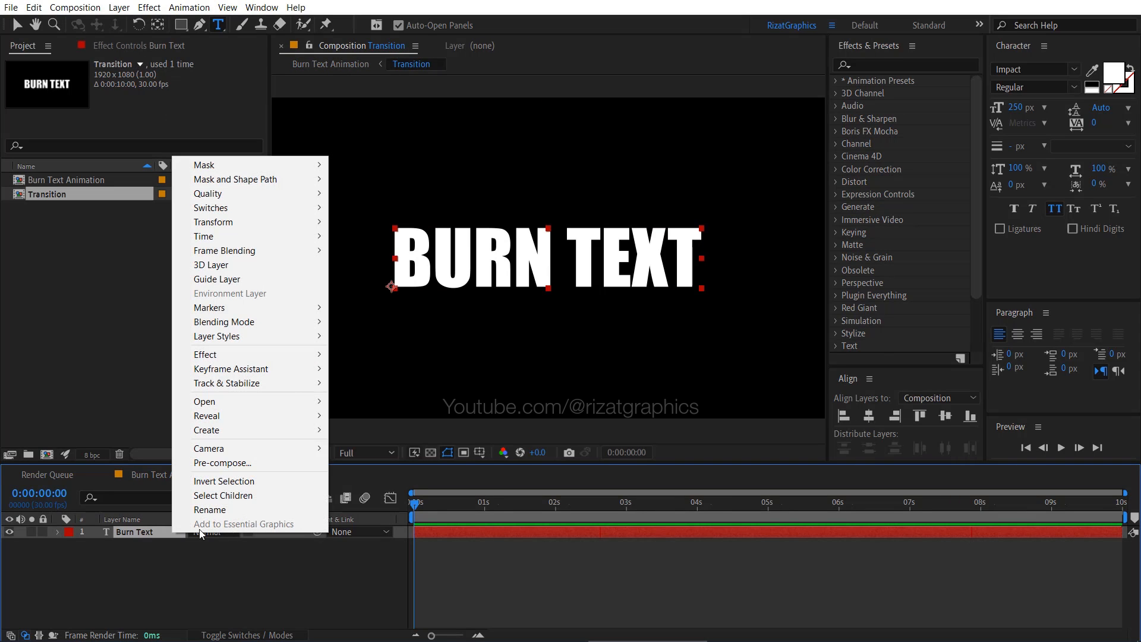
click(261, 469)
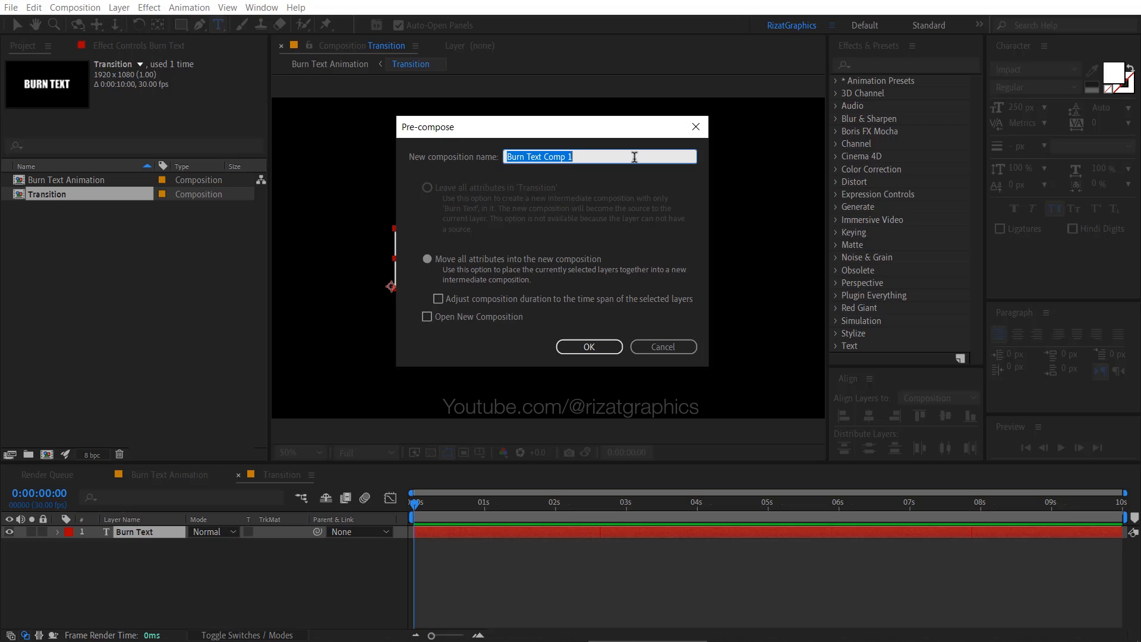
text(Text or Logo)
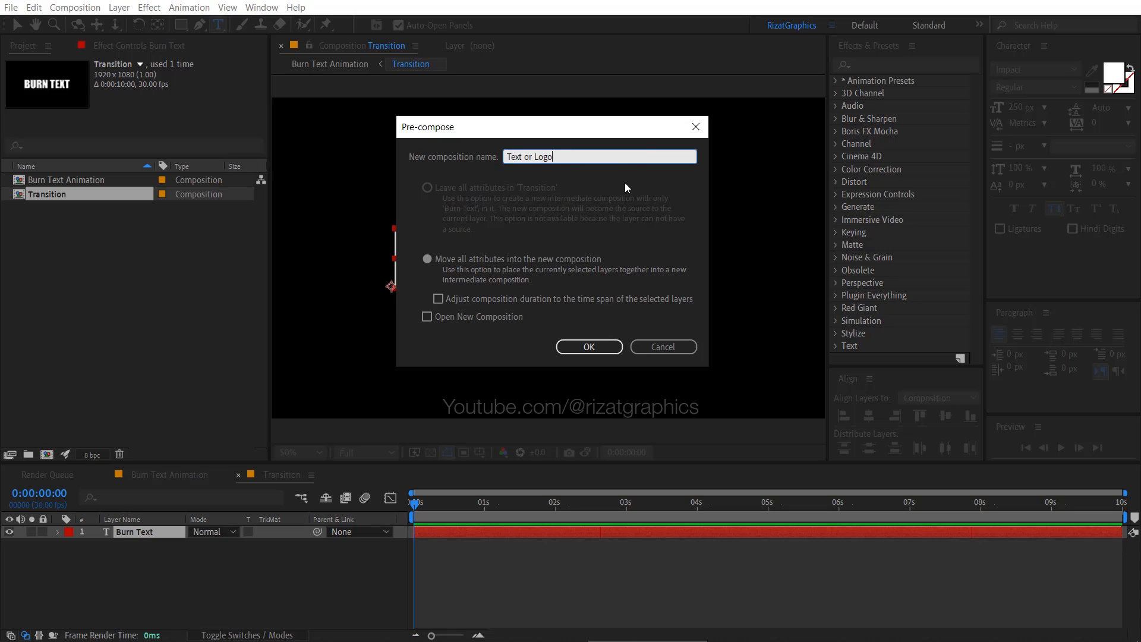
click(607, 343)
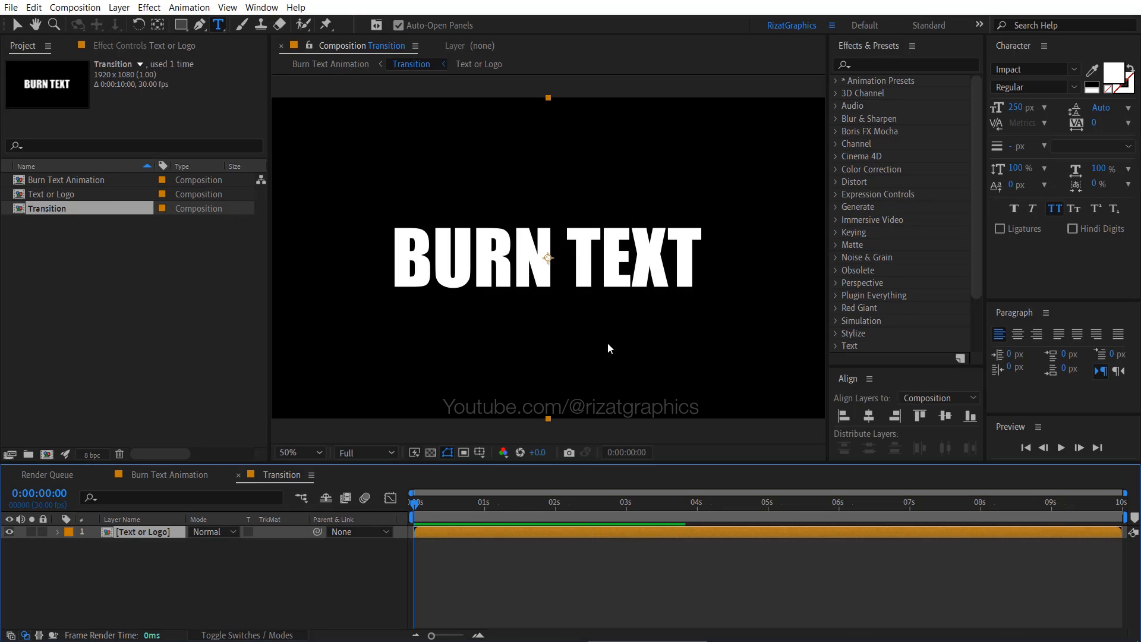
- Create a white (FFFFFF) comp-size solid named Burn Film and place it below the Text or Logo layer
right_click(232, 595)
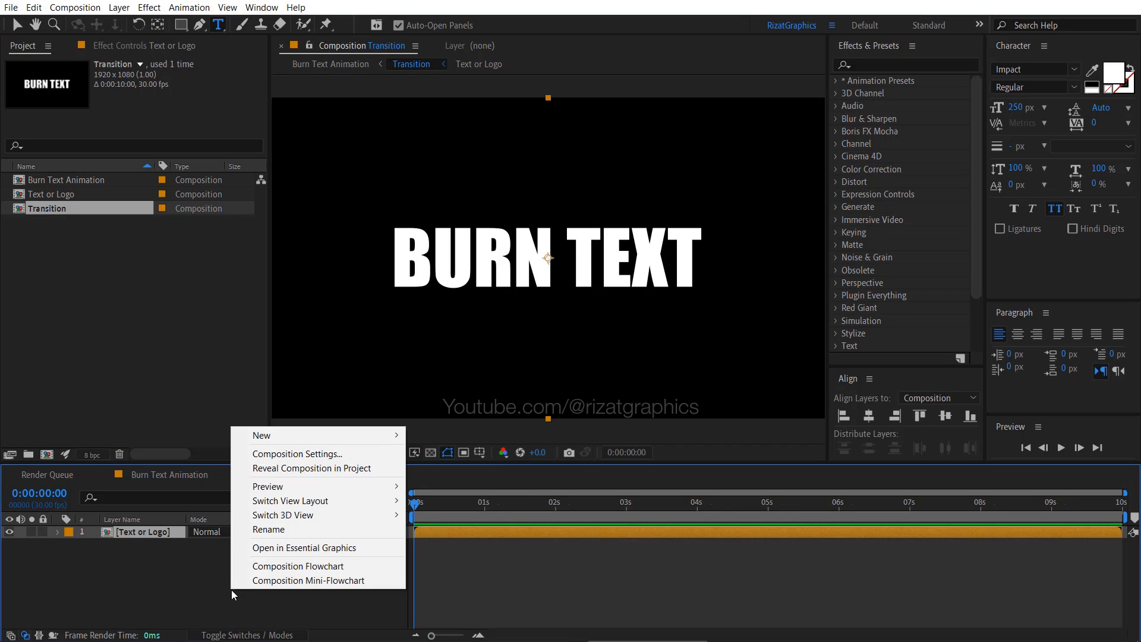
mouse_move(277, 438)
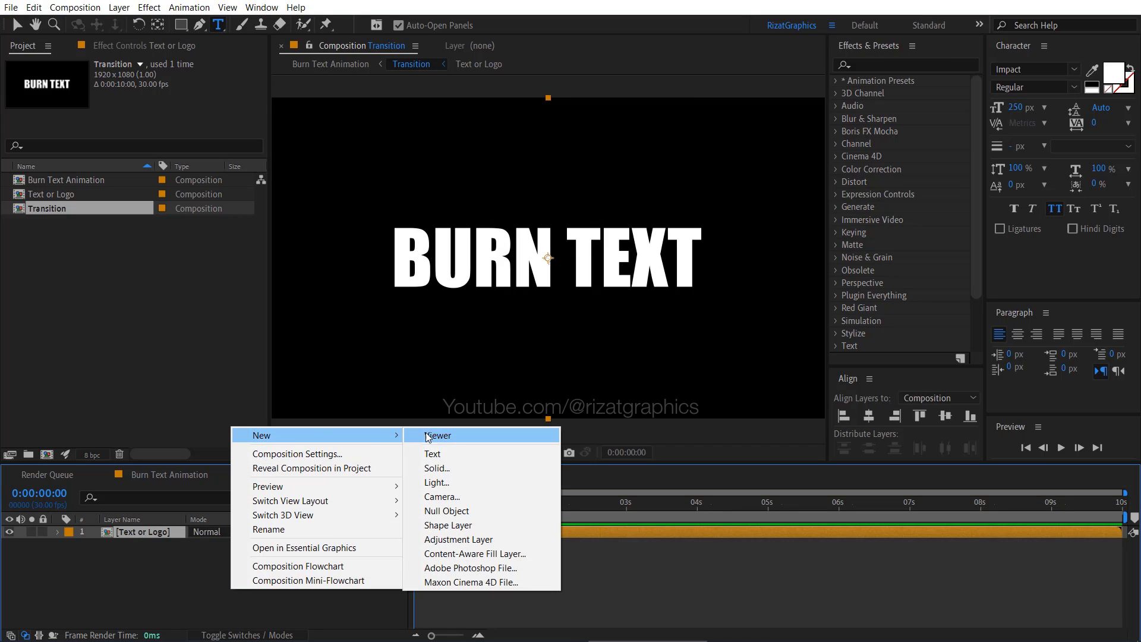
click(463, 469)
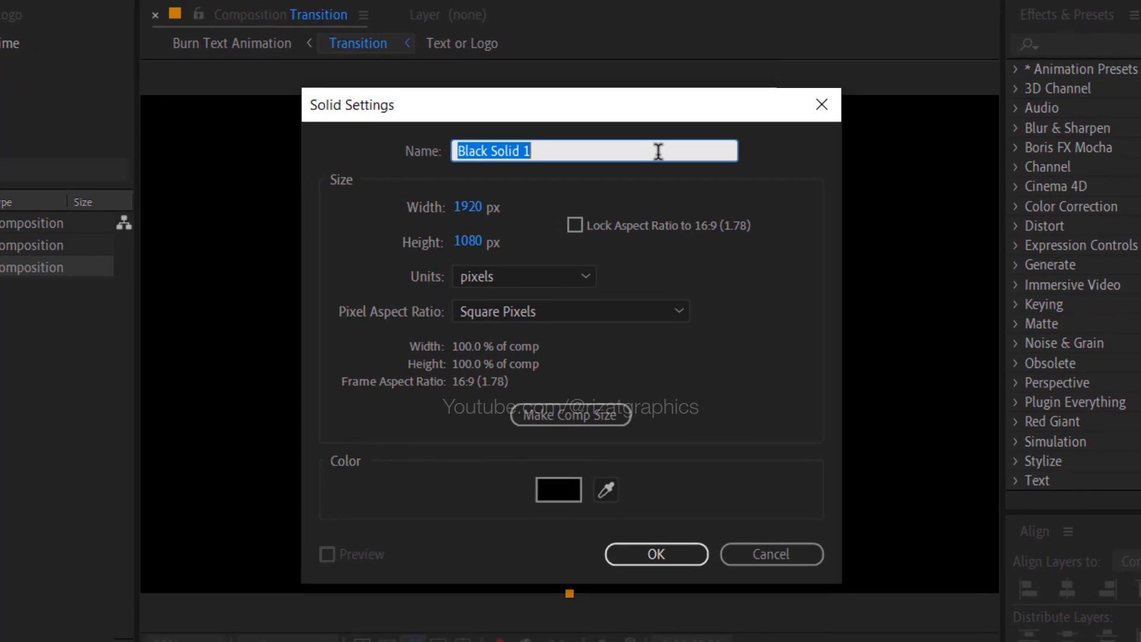
text(Burn Fi)
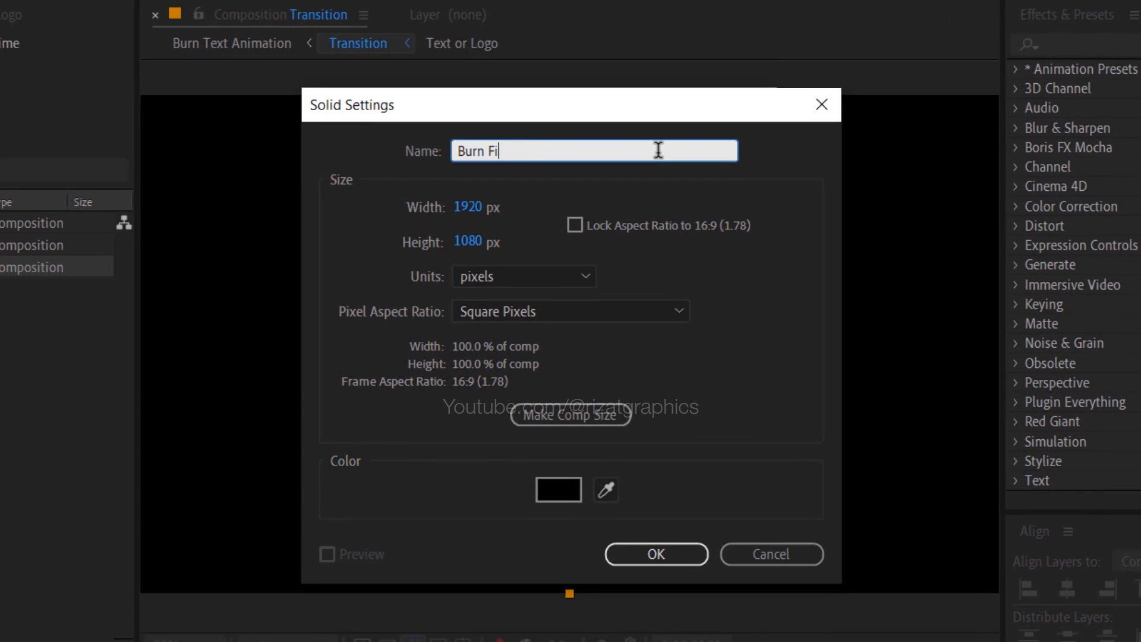
text(lm)
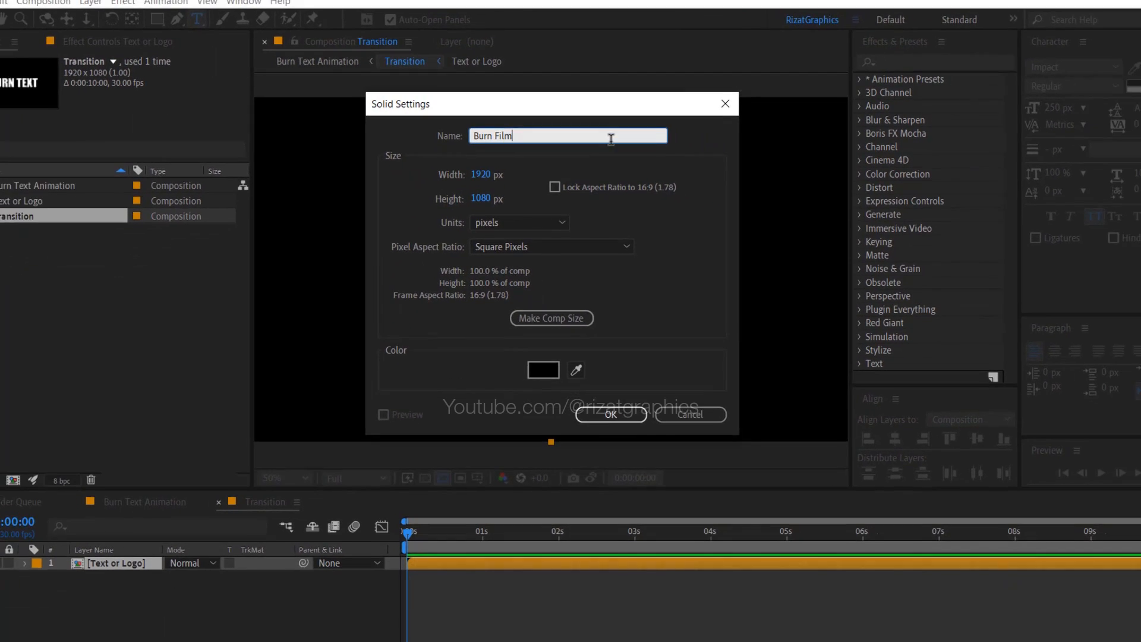
click(585, 315)
click(549, 368)
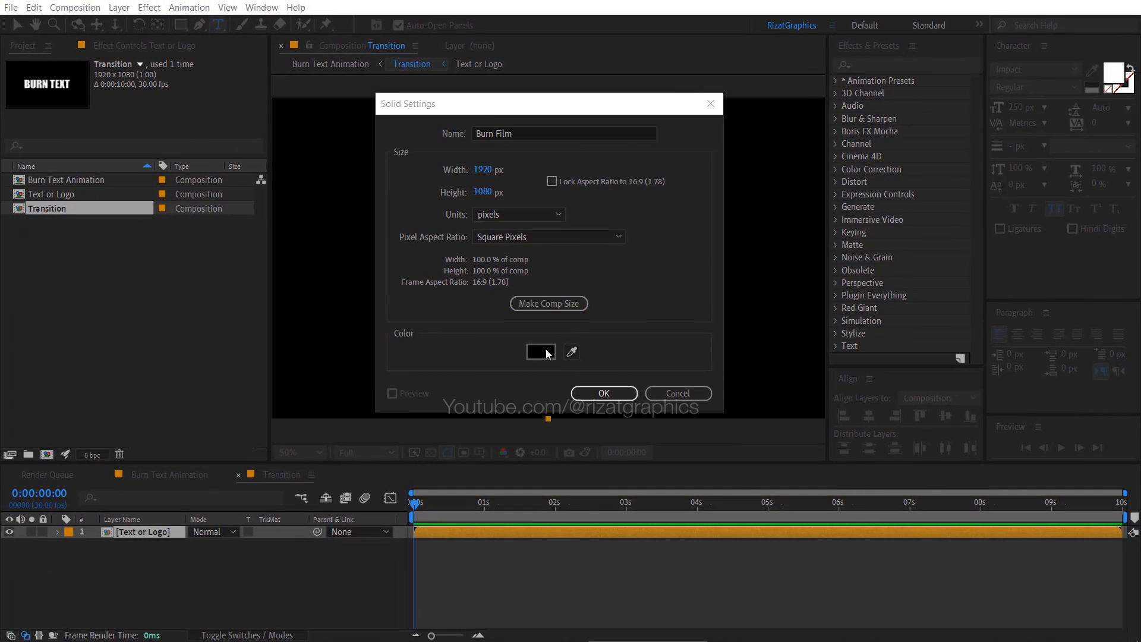
drag(458, 184, 438, 164)
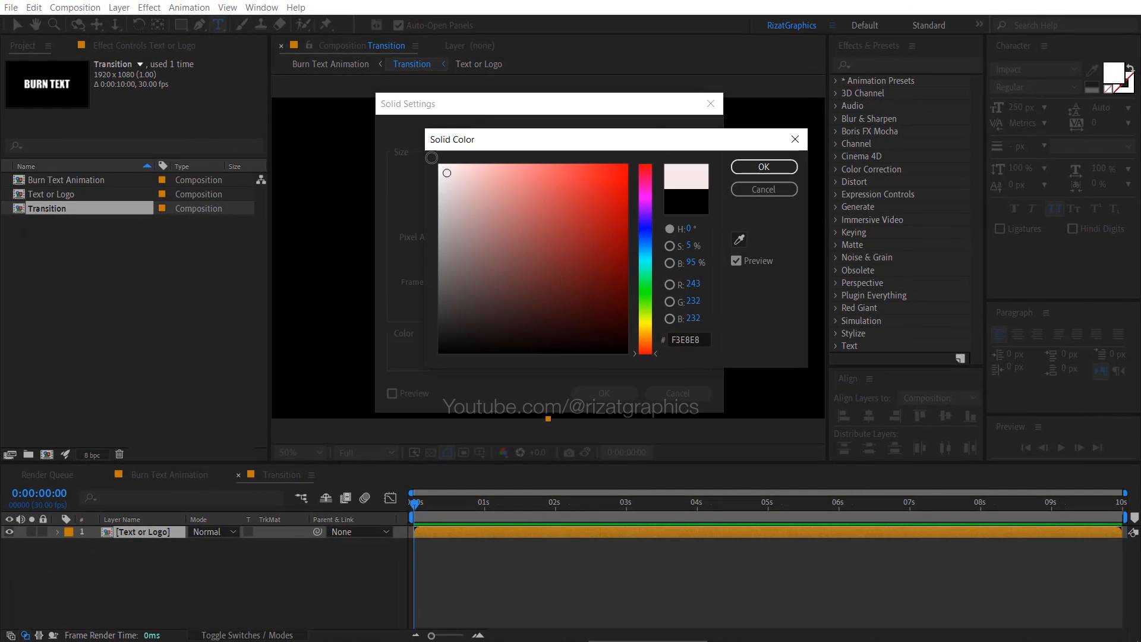
click(748, 172)
click(588, 392)
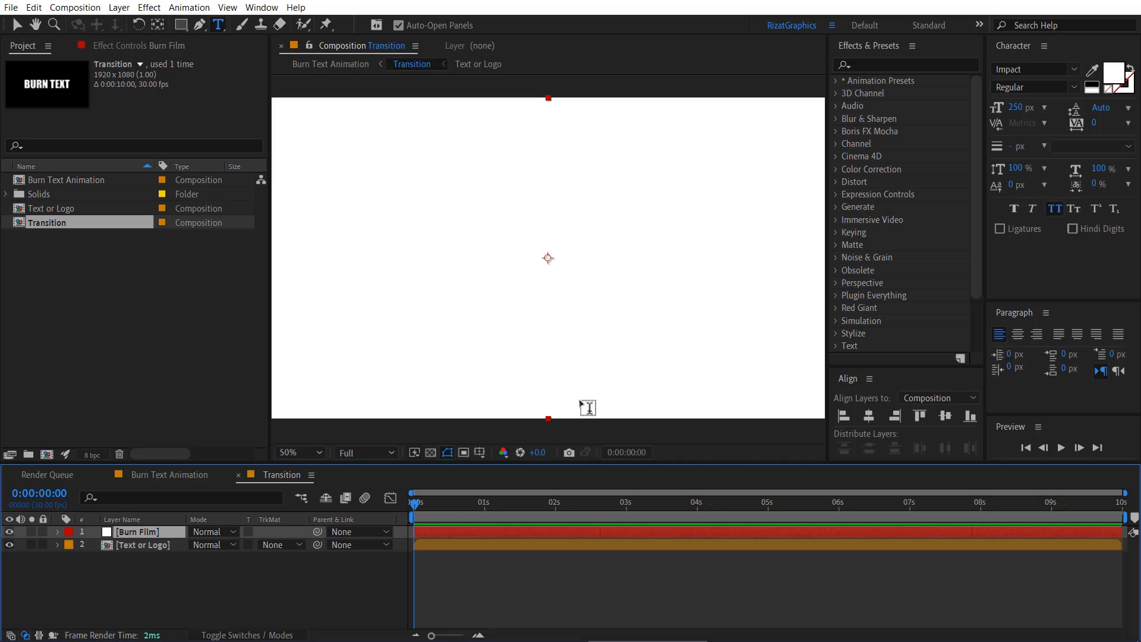
drag(175, 529, 174, 550)
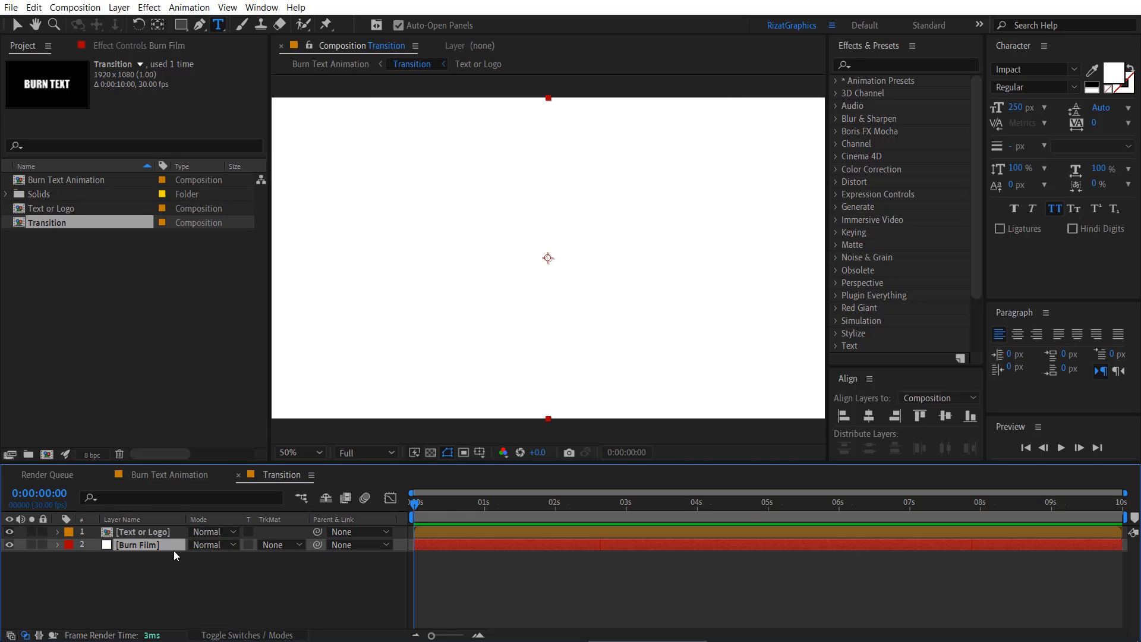
- Find the CC Burn Film effect and apply it to the Burn Film layer
click(911, 64)
text(burn f)
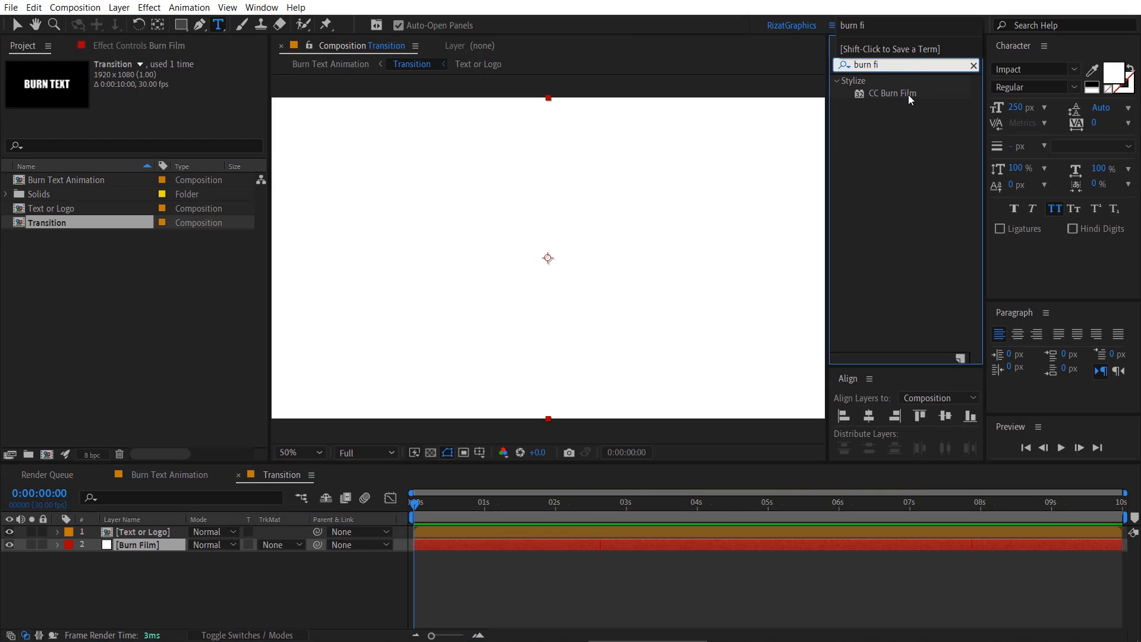
text(i)
mouse_move(910, 95)
mouse_down()
mouse_move(844, 178)
mouse_move(357, 505)
mouse_move(174, 540)
mouse_up()
key(v)
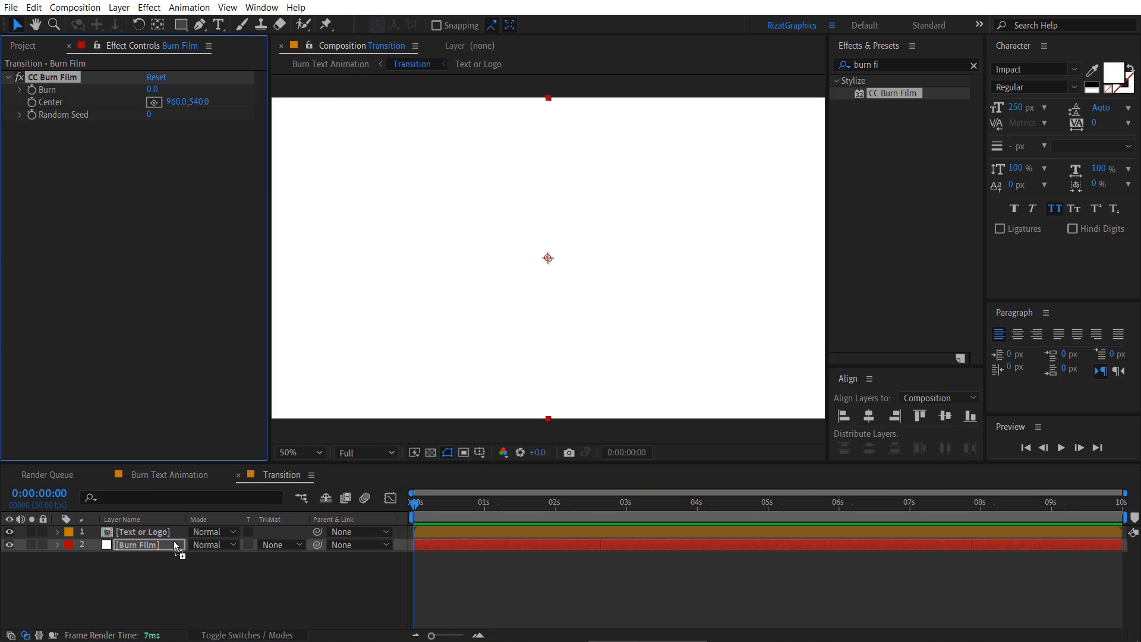
- Add a first Burn keyframe of 0.0 to the CC Burn Film effect at 0:00:00:15
click(447, 505)
drag(448, 506, 450, 505)
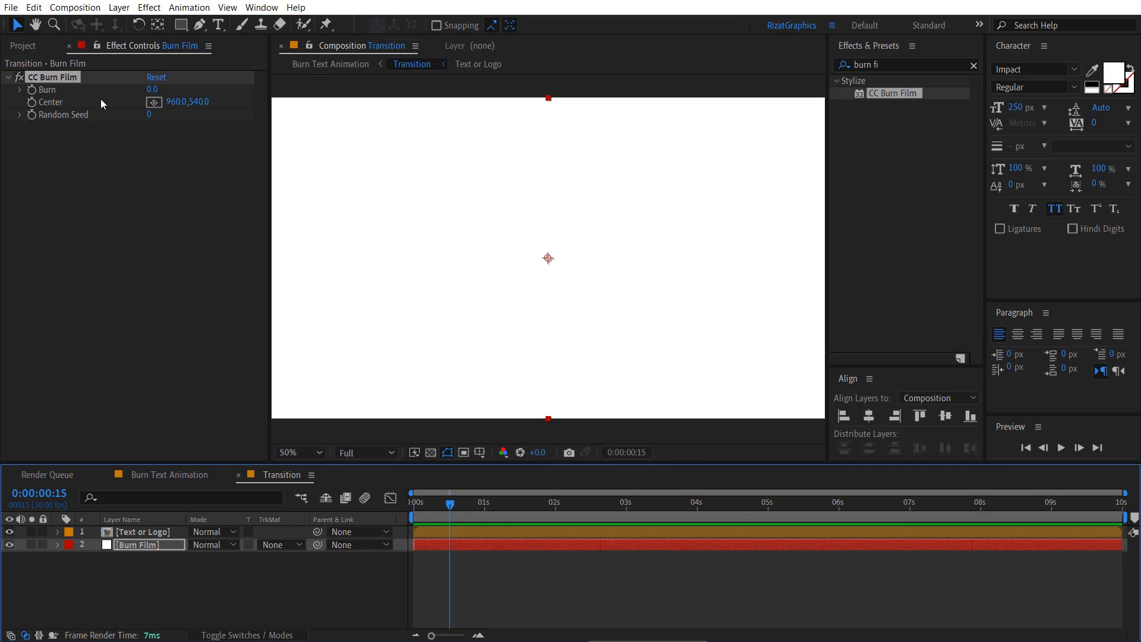
click(34, 92)
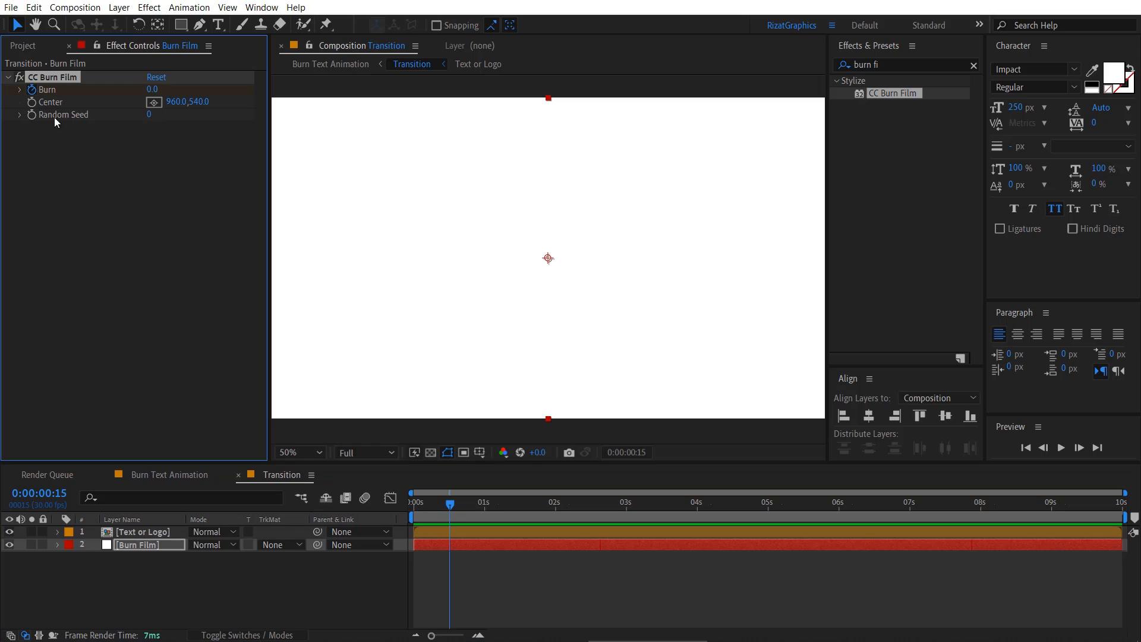
- Set Burn to 75 at 0:00:08:00 and scrub through the timeline to preview the burn
click(982, 505)
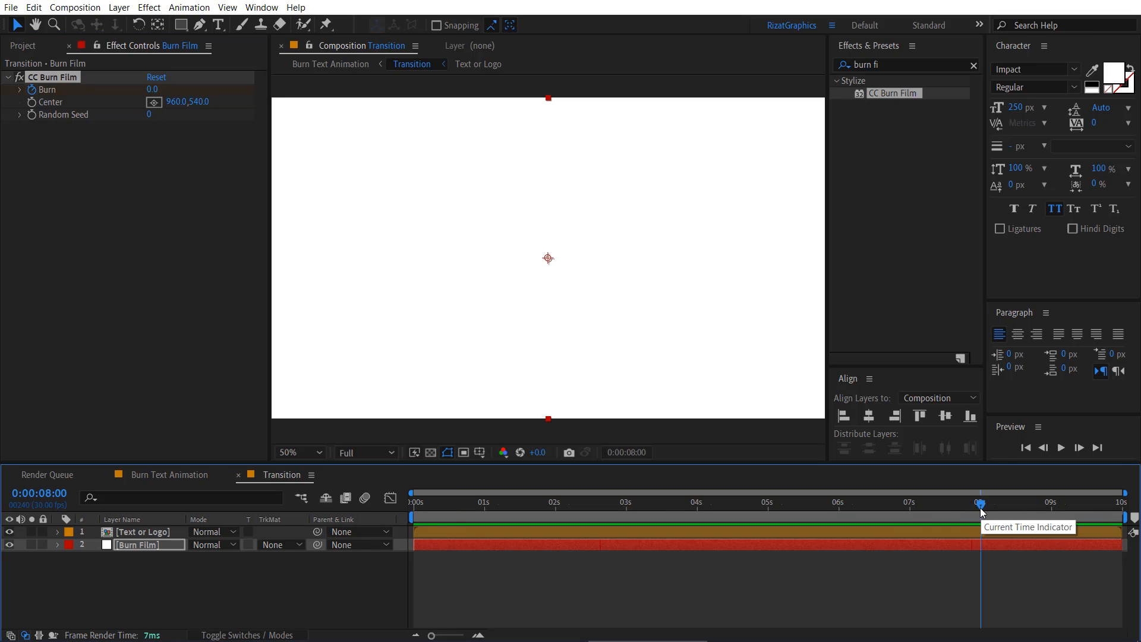
click(154, 90)
text(75)
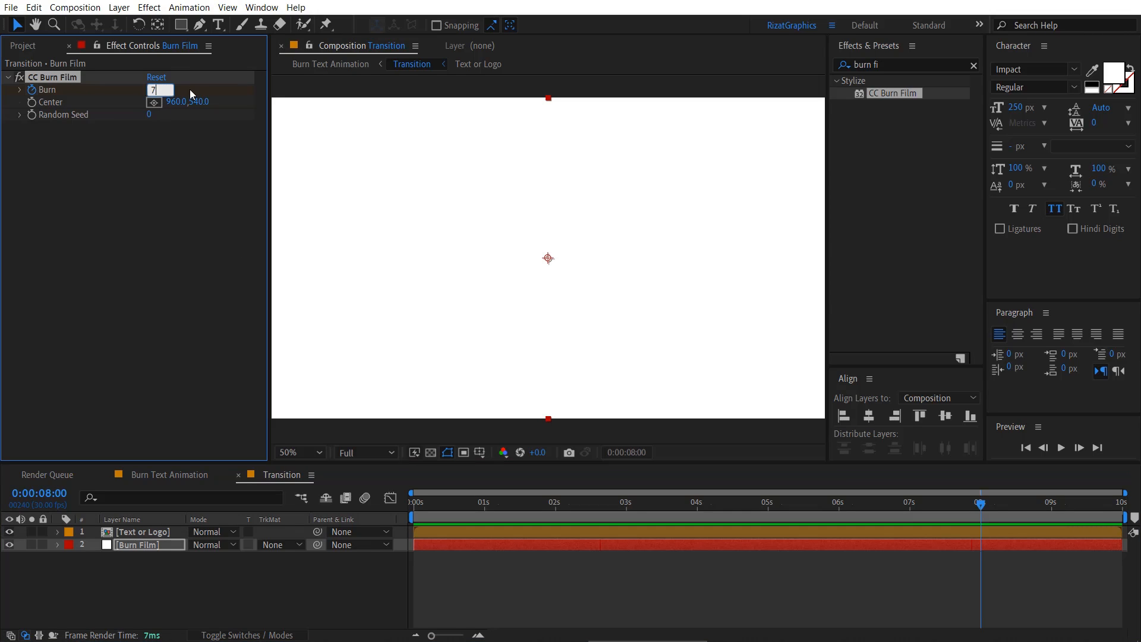
key(Return)
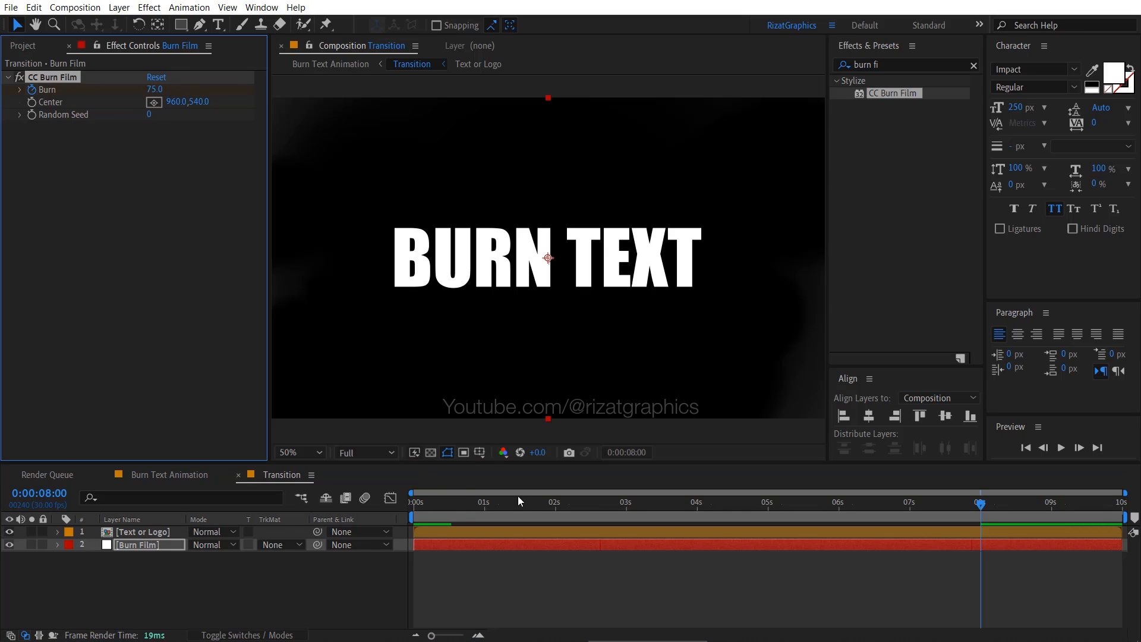
mouse_move(559, 508)
mouse_down()
mouse_move(919, 515)
mouse_move(466, 505)
mouse_move(893, 527)
mouse_up()
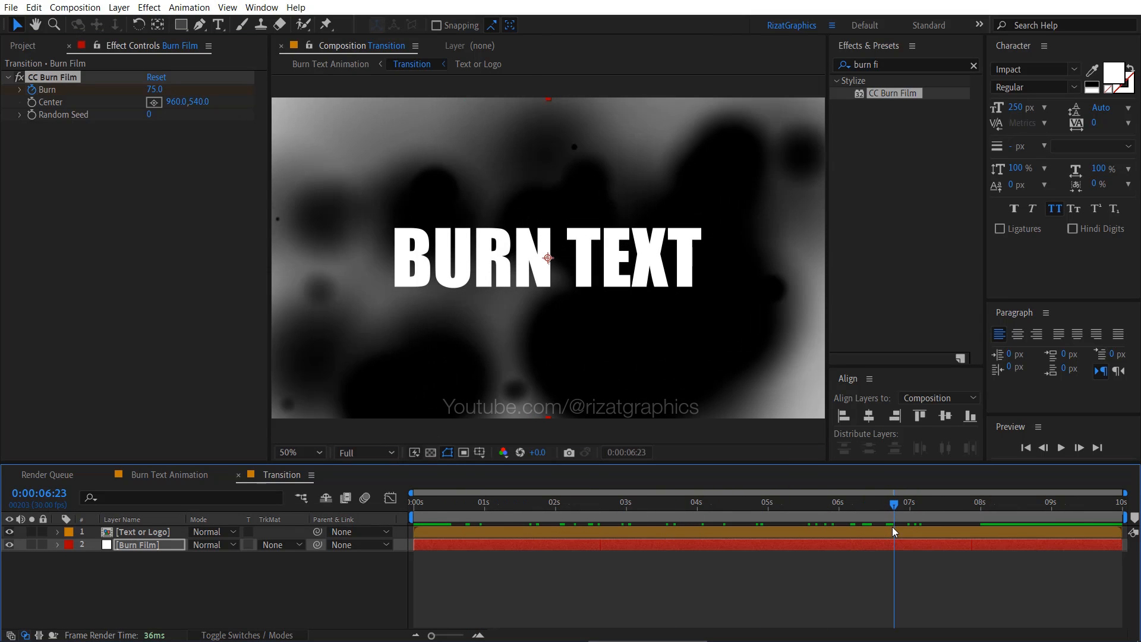
- Change the Text or Logo layer's blending mode to Overlay and scrub the timeline to preview it
click(171, 533)
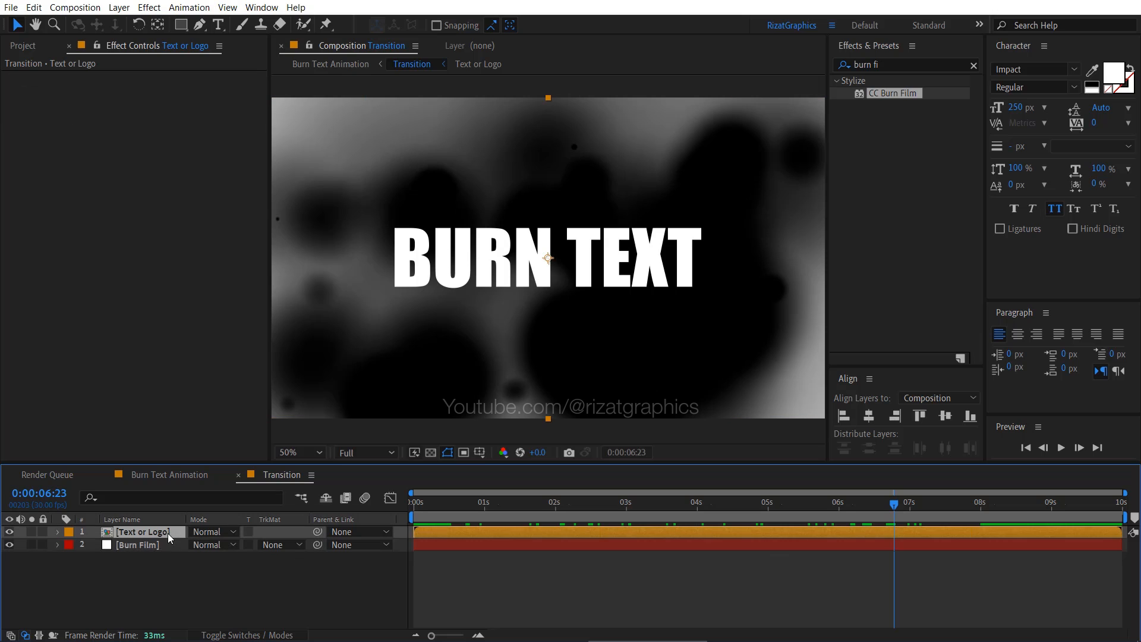
click(219, 534)
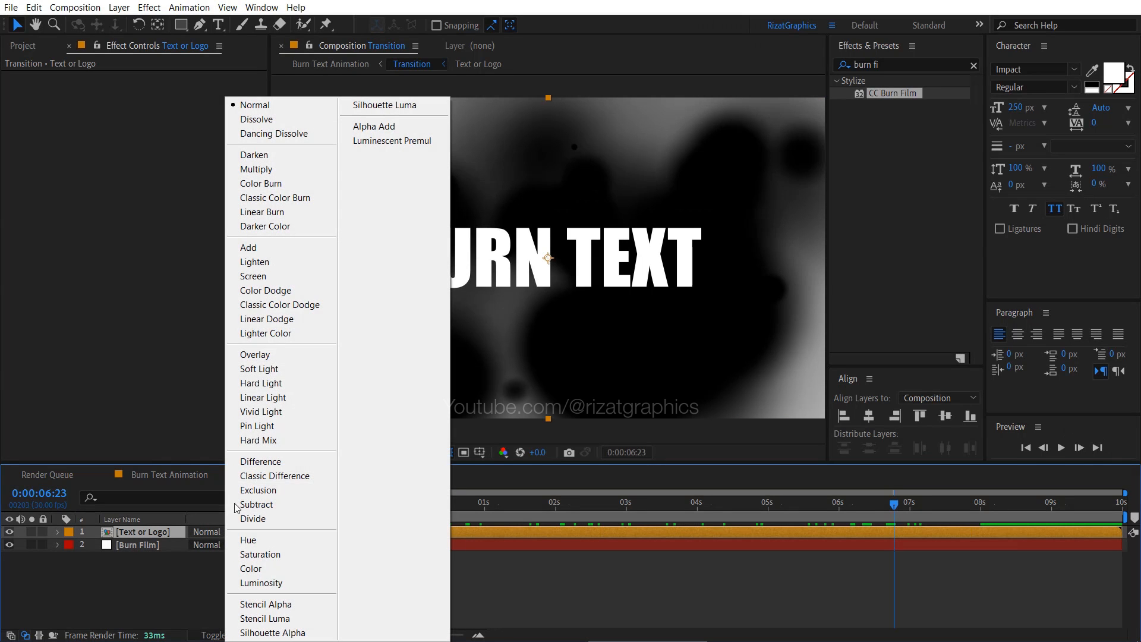
click(282, 358)
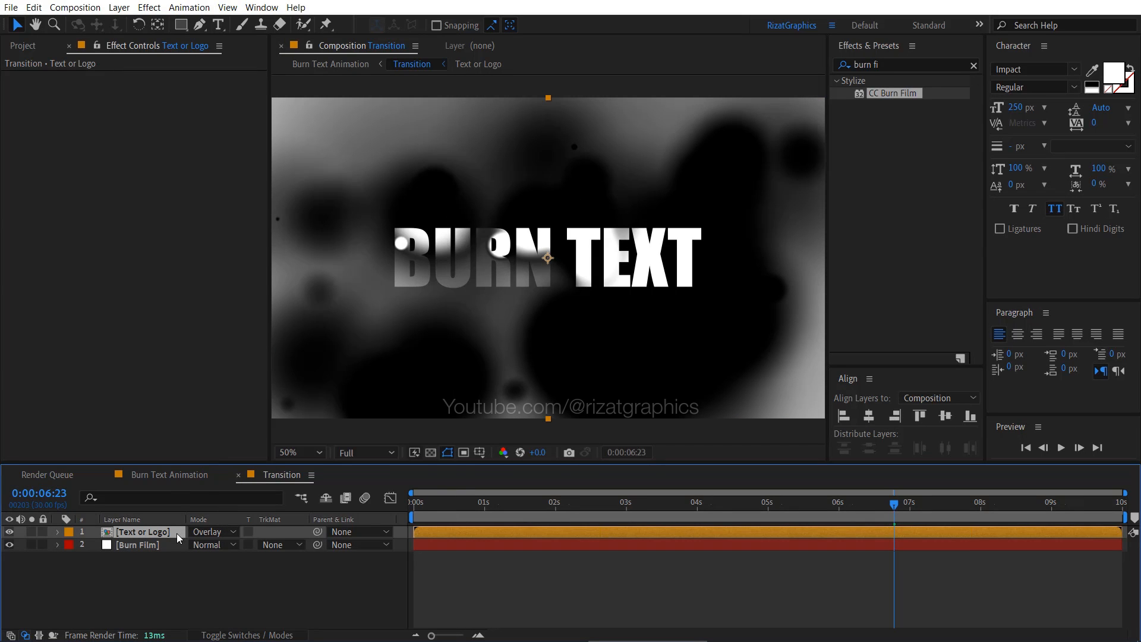
drag(888, 519, 745, 510)
mouse_move(833, 507)
mouse_down()
mouse_move(1003, 514)
mouse_move(768, 518)
mouse_move(850, 515)
mouse_up()
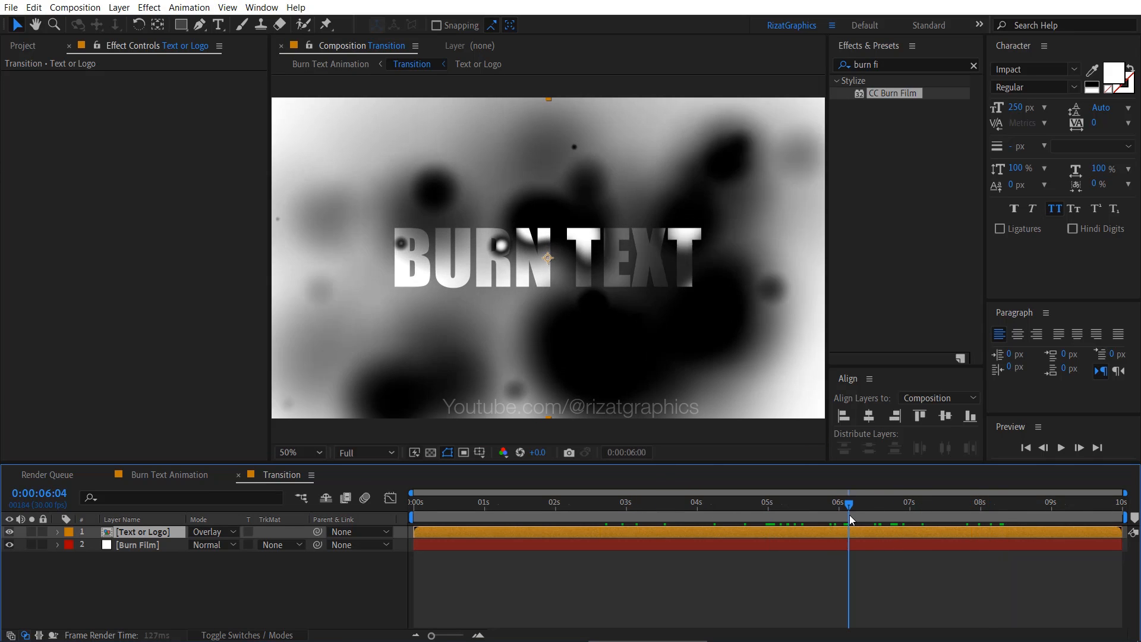
- Find the Solid Composite effect and apply it to the Burn Film layer
click(170, 544)
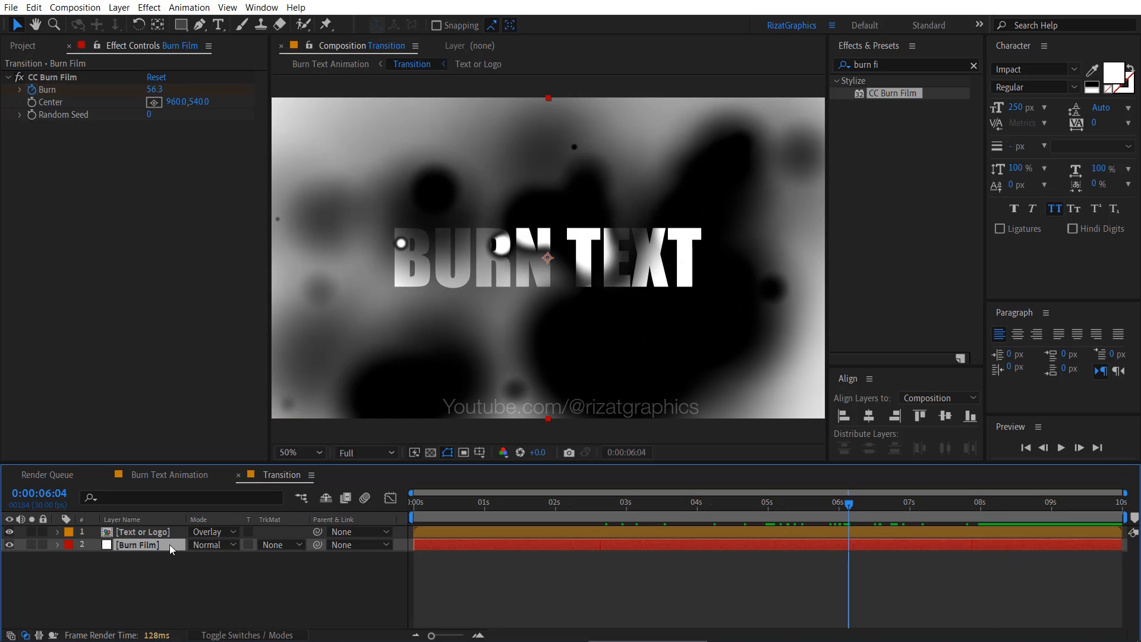
click(896, 64)
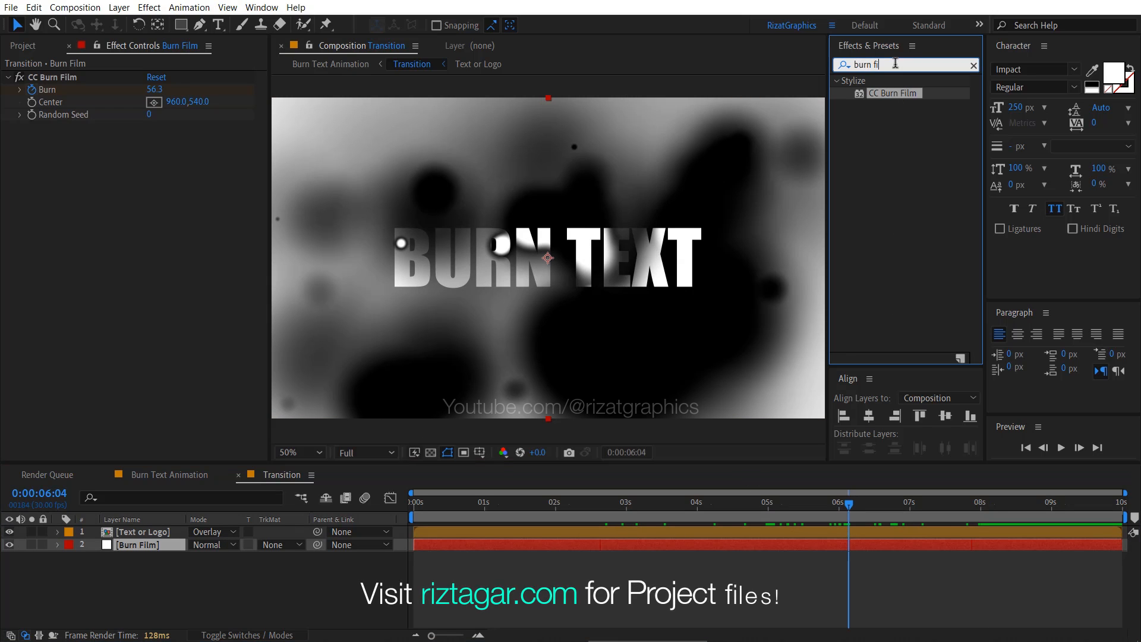
text(solid com)
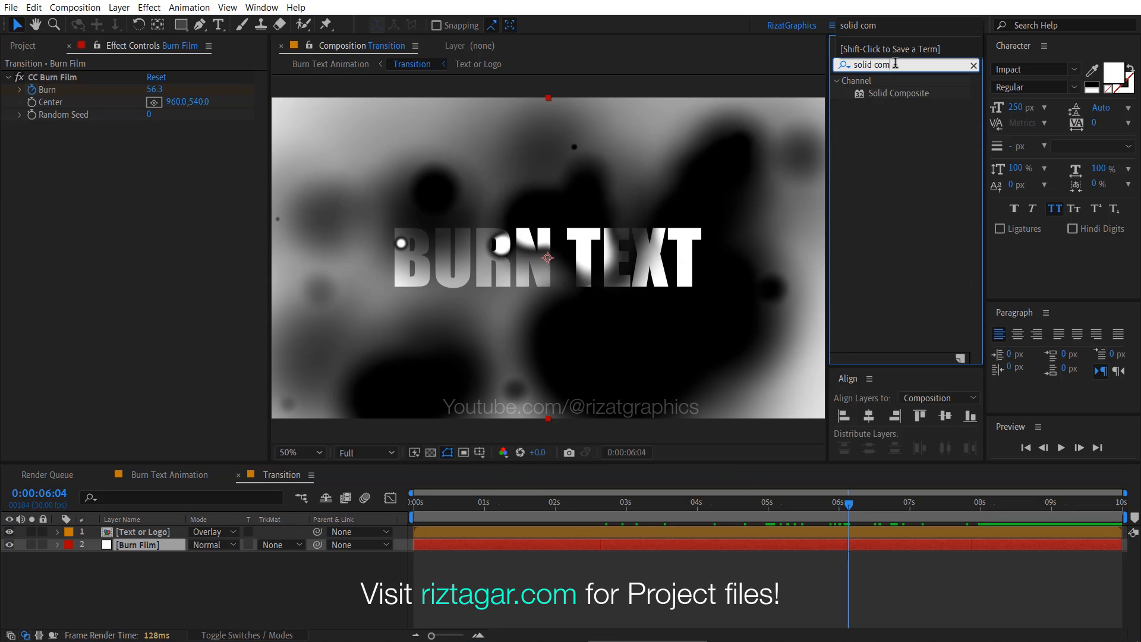
mouse_move(893, 98)
mouse_down()
mouse_move(713, 233)
mouse_move(271, 407)
mouse_move(154, 541)
mouse_up()
- Set the Solid Composite color to black (000000) and scrub the timeline to preview the burn
click(153, 155)
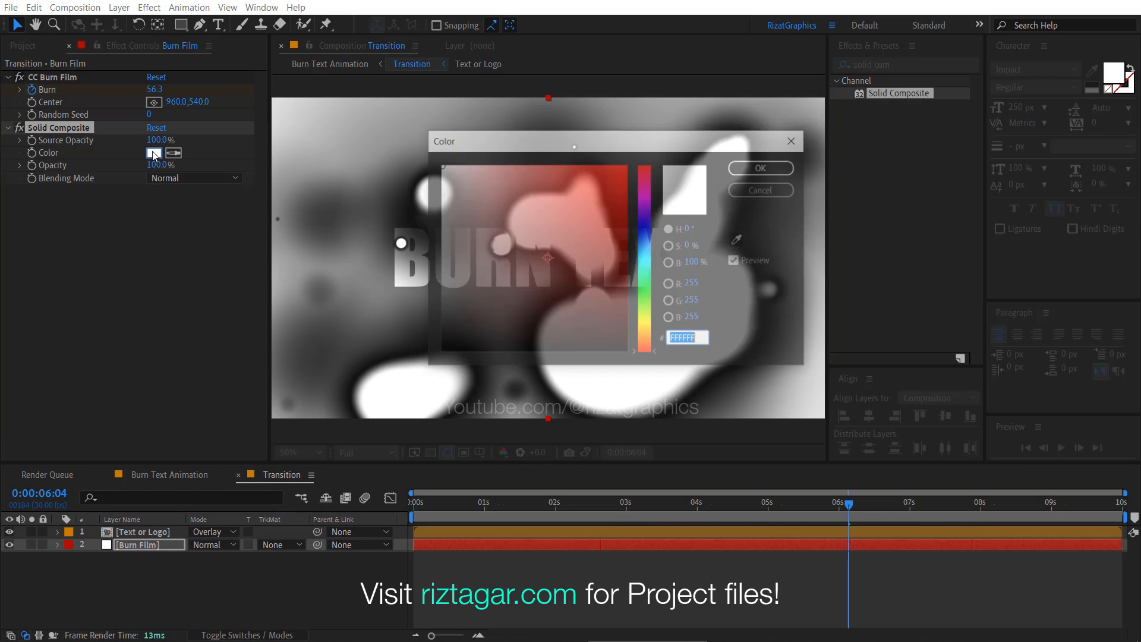
drag(596, 332, 633, 369)
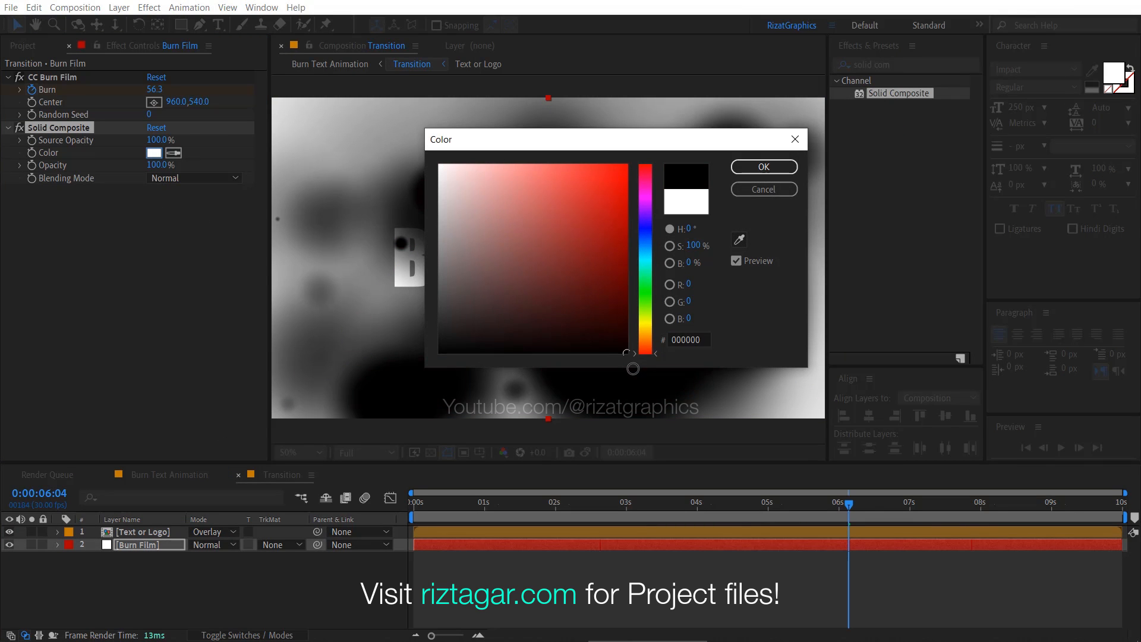
click(764, 167)
mouse_move(721, 512)
mouse_down()
mouse_move(505, 514)
mouse_move(1030, 508)
mouse_move(772, 513)
mouse_move(801, 516)
mouse_up()
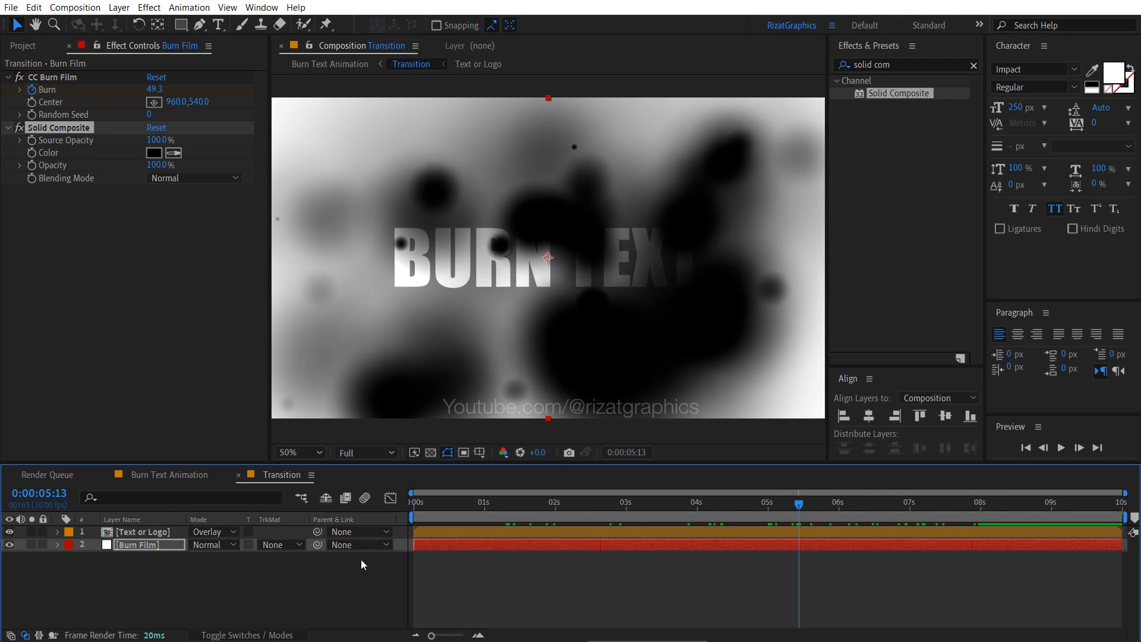
- Apply Gaussian Blur to the Text or Logo layer and set its Blurriness to 40
click(175, 533)
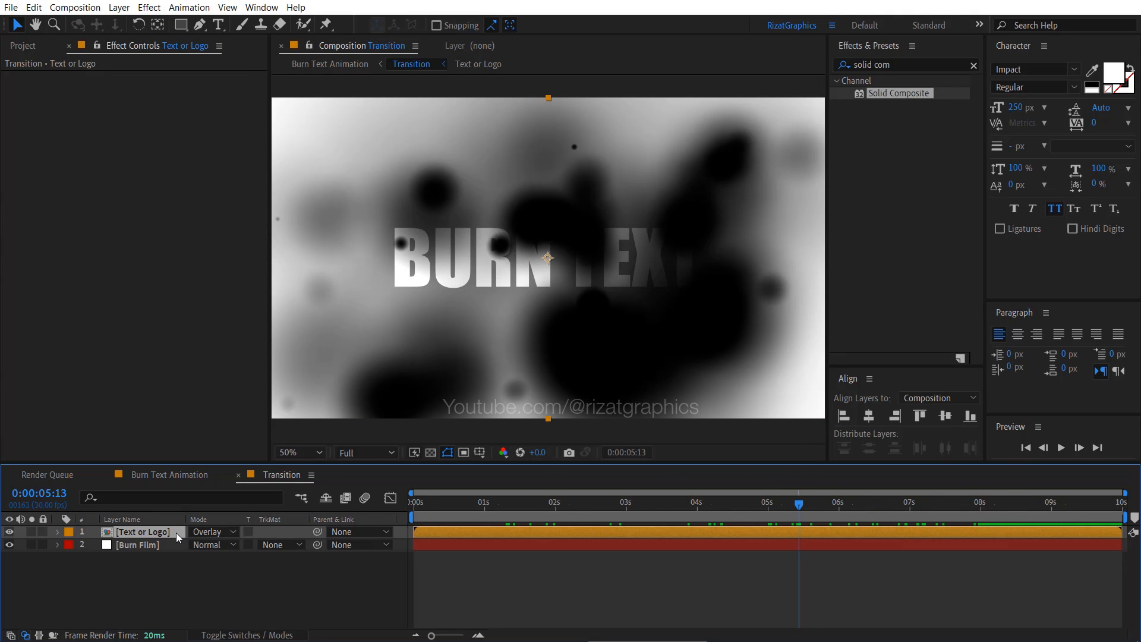
click(918, 65)
text(gaus)
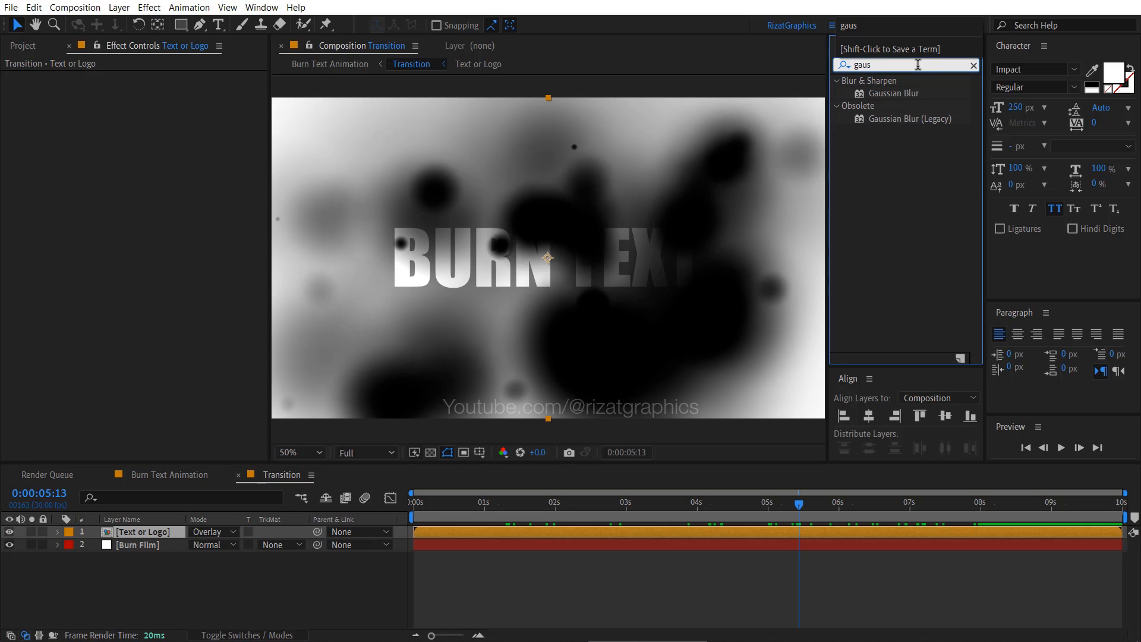
drag(908, 92, 168, 540)
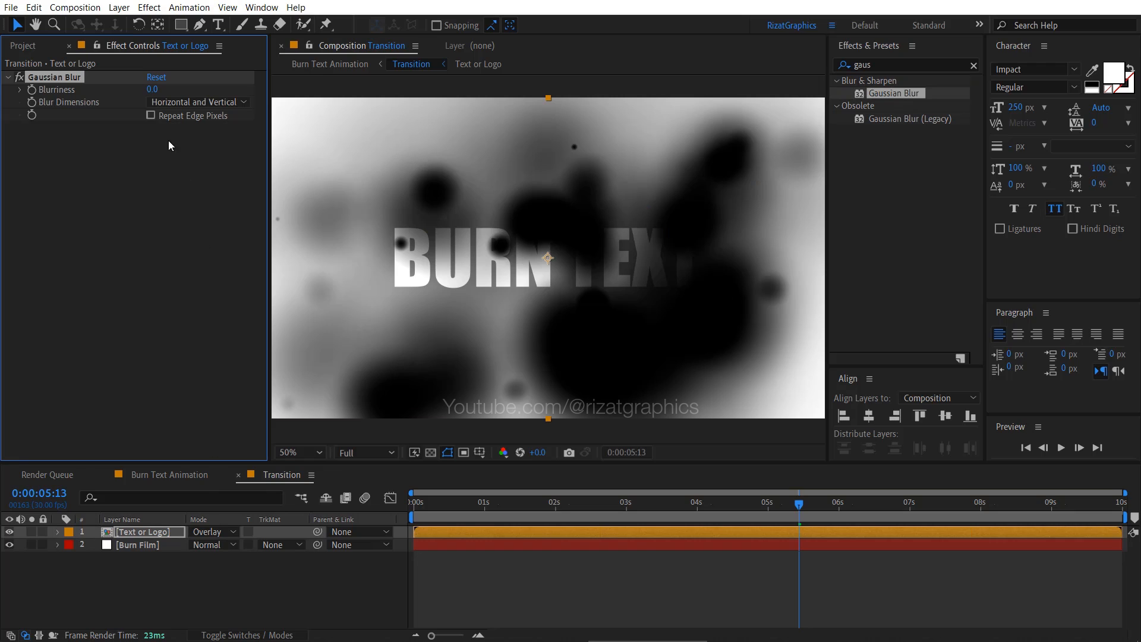
click(154, 91)
key(Return)
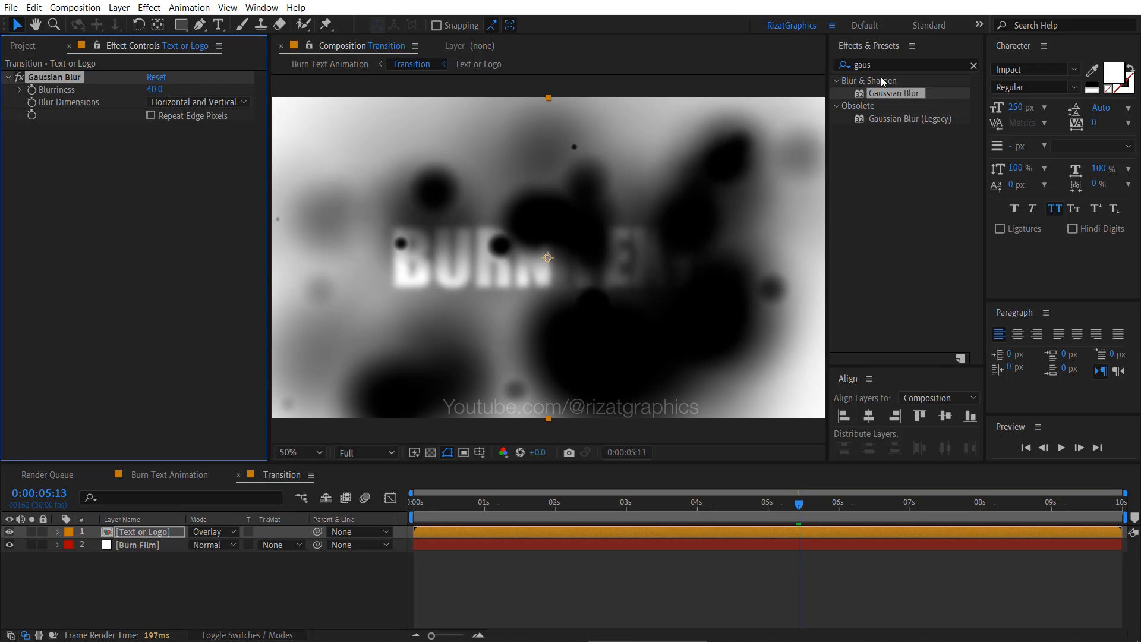
- Add Hue/Saturation to the Text or Logo layer with Master Saturation at -100, and scrub the timeline to preview it
click(905, 65)
key(BackSpace)
key(BackSpace)
key(BackSpace)
key(BackSpace)
text(hue)
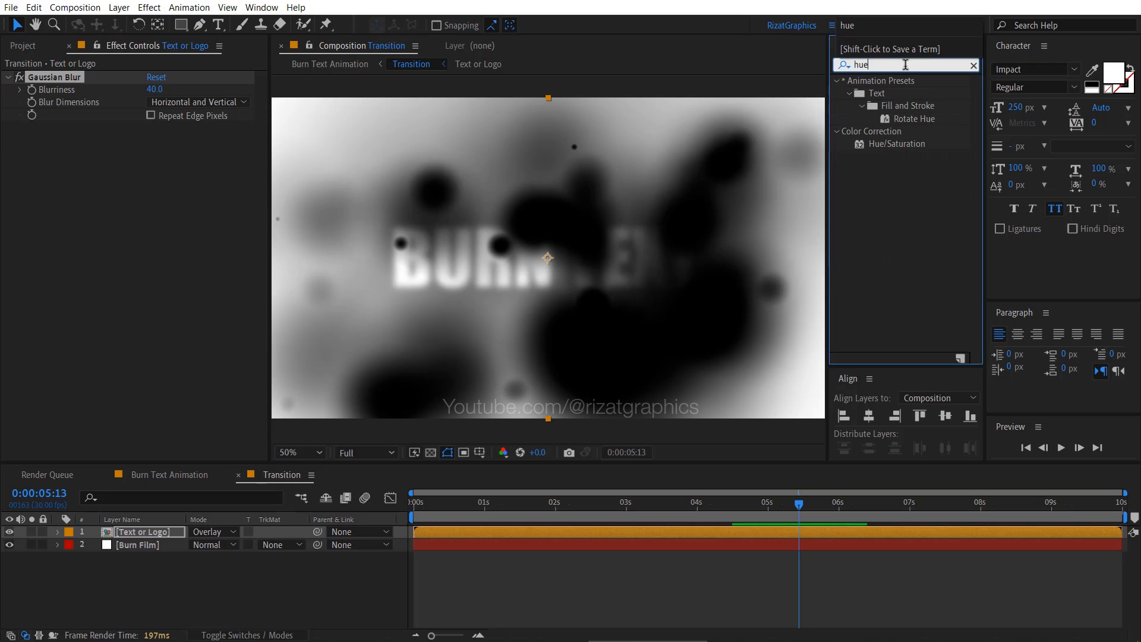
drag(904, 142, 314, 262)
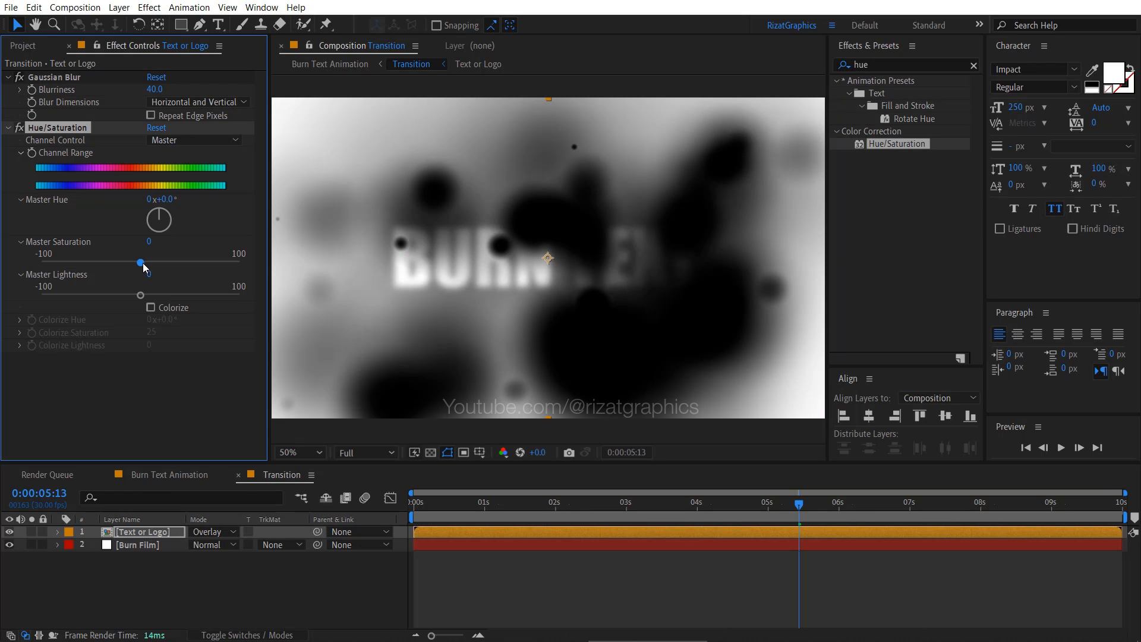
drag(142, 263, 33, 271)
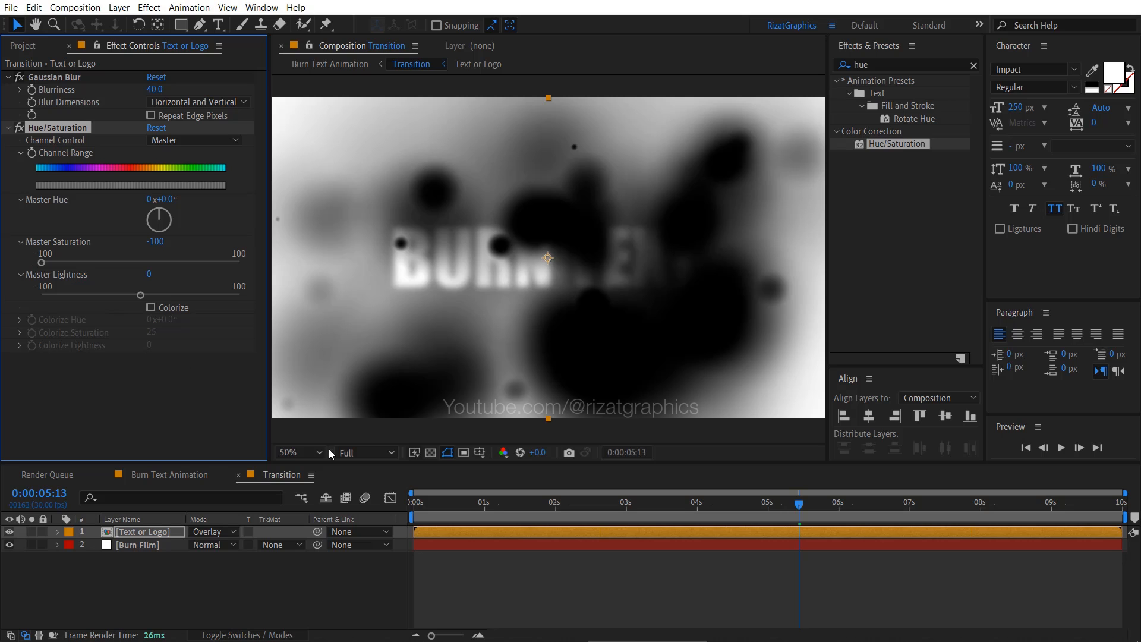
drag(518, 506, 839, 504)
- Create a composition-sized white solid named Fractal Noise and place it between the Text or Logo and Burn Film layers
right_click(225, 580)
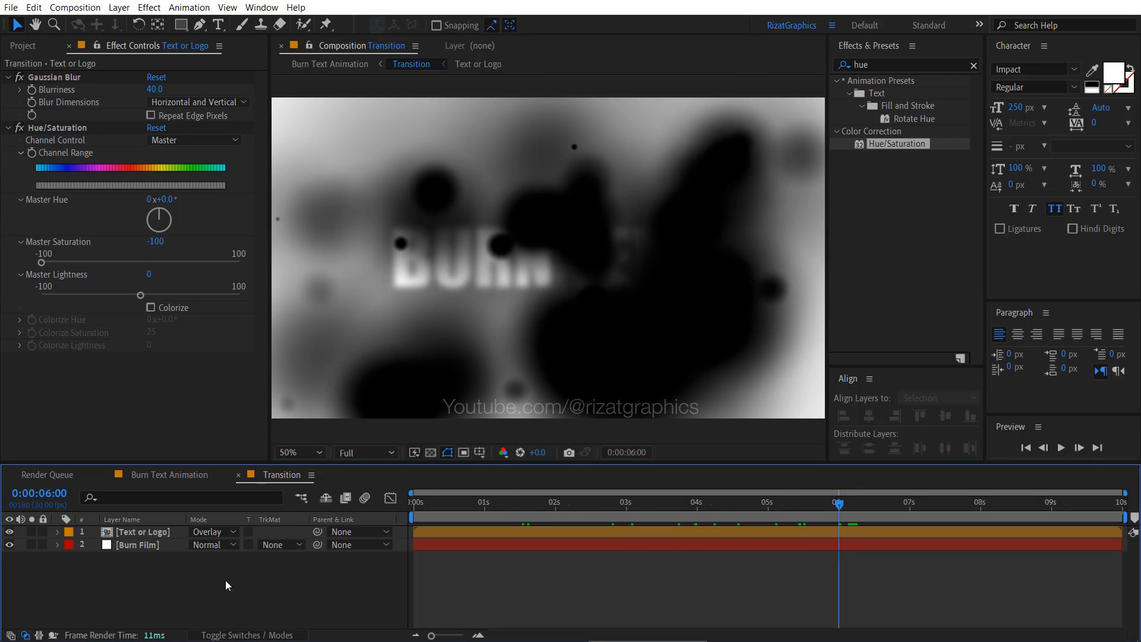
mouse_move(300, 432)
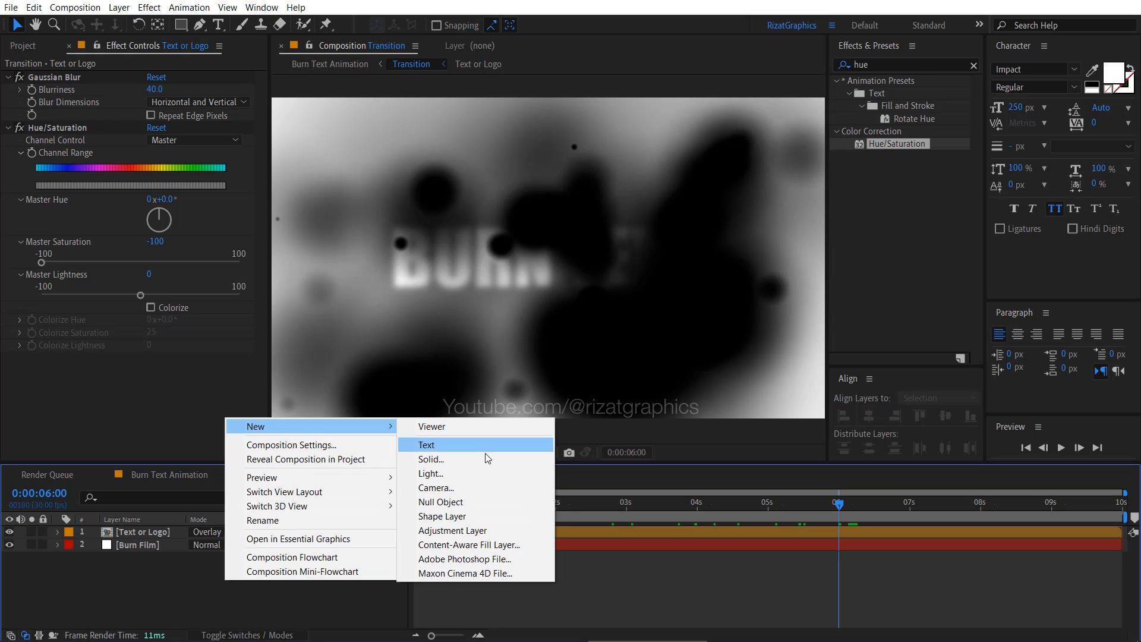
click(446, 459)
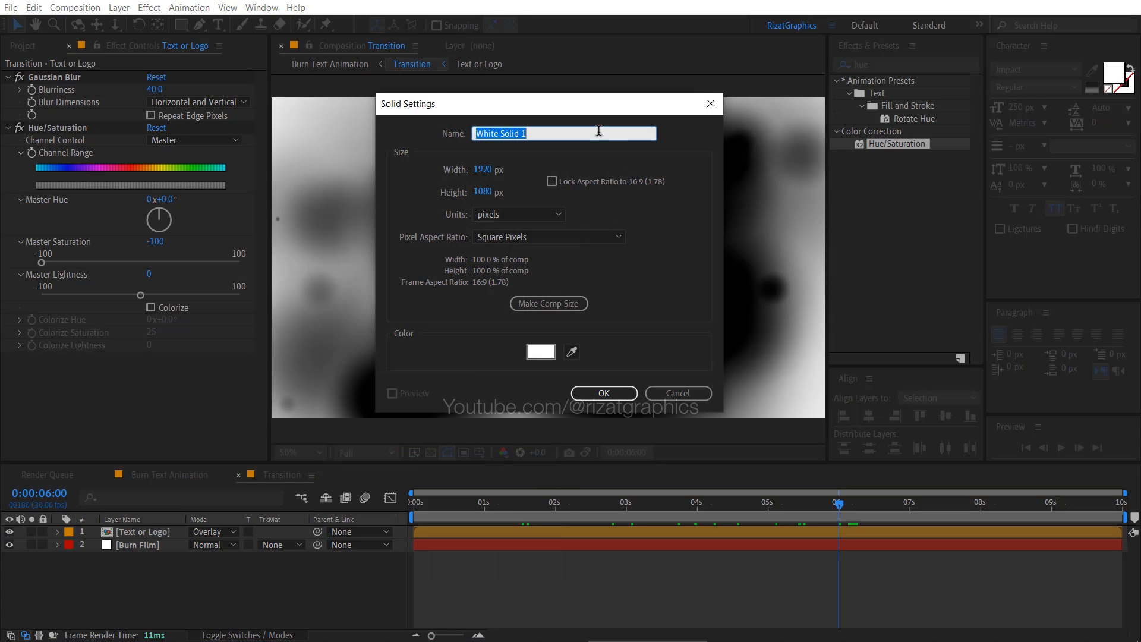
text(Fractal Noise)
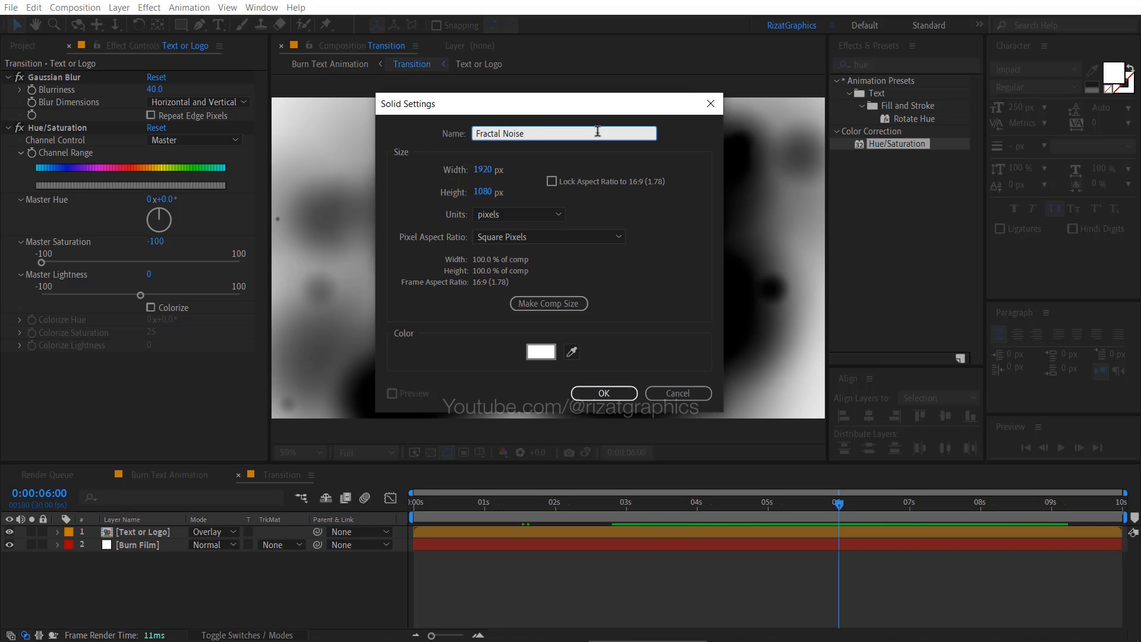
click(548, 303)
click(601, 394)
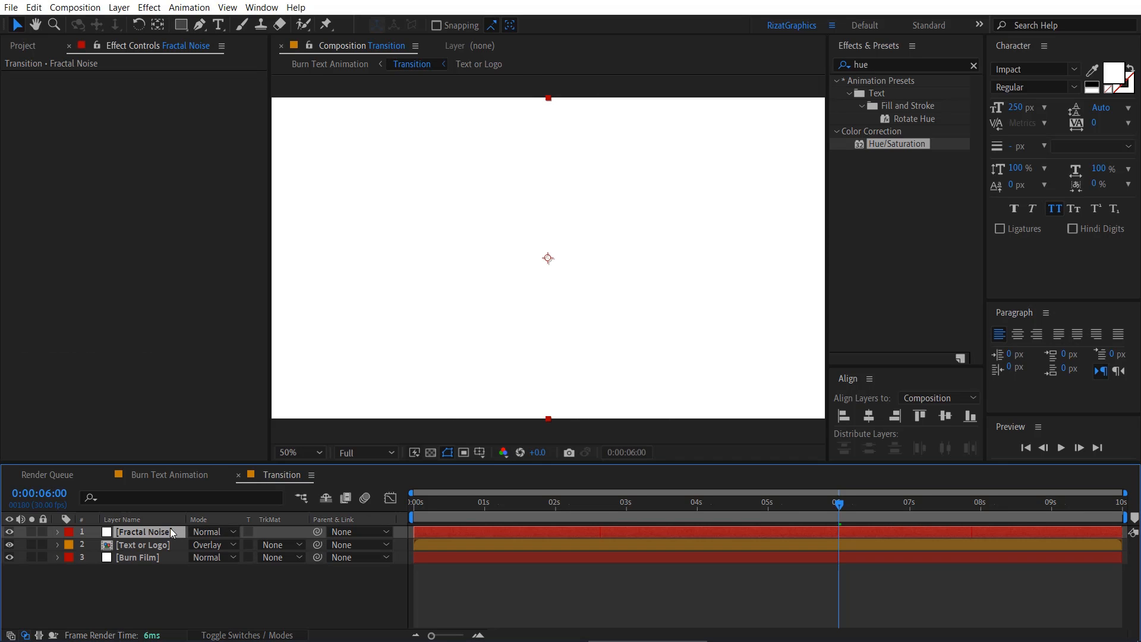
drag(170, 527, 166, 547)
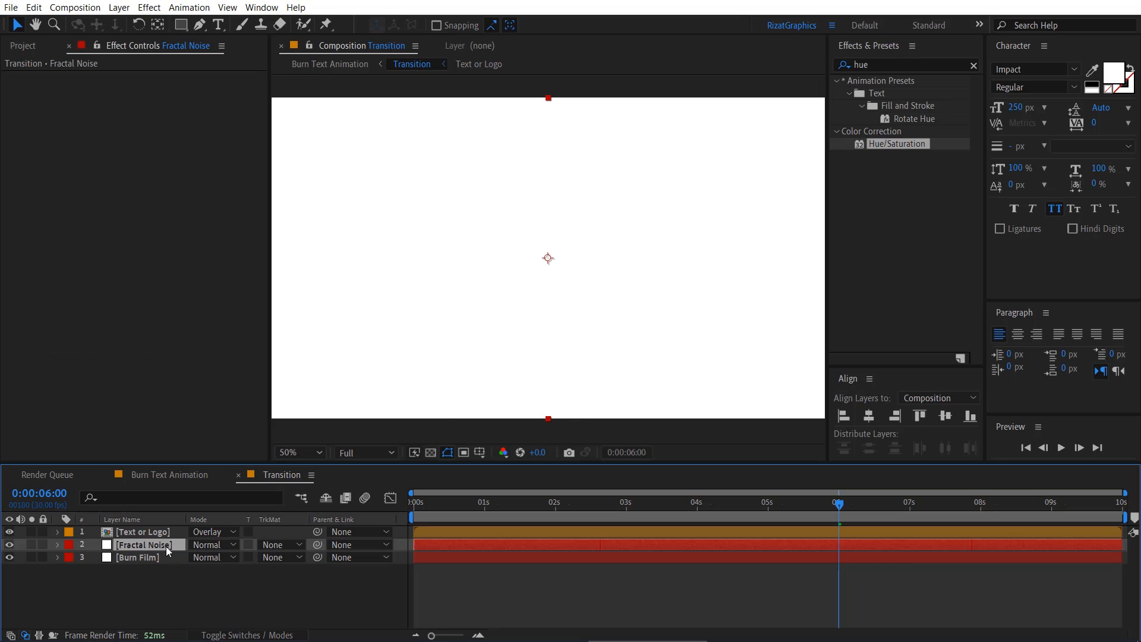
- Apply the Fractal Noise effect to the Fractal Noise layer and set the layer's blending mode to Overlay
click(903, 64)
text(fract)
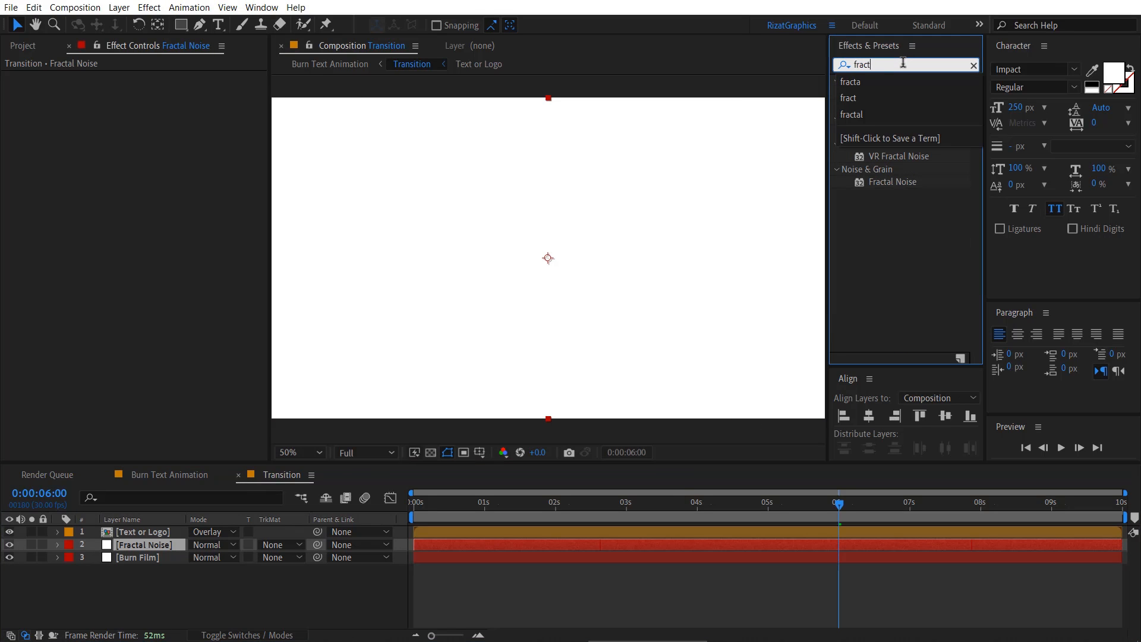
drag(887, 181, 165, 545)
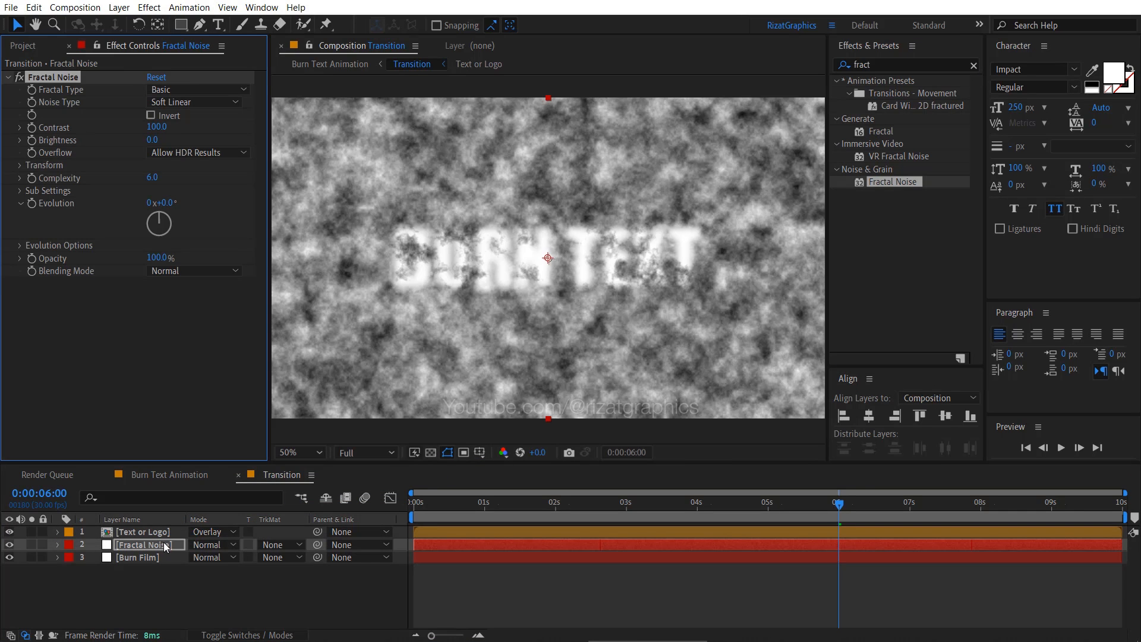
click(210, 545)
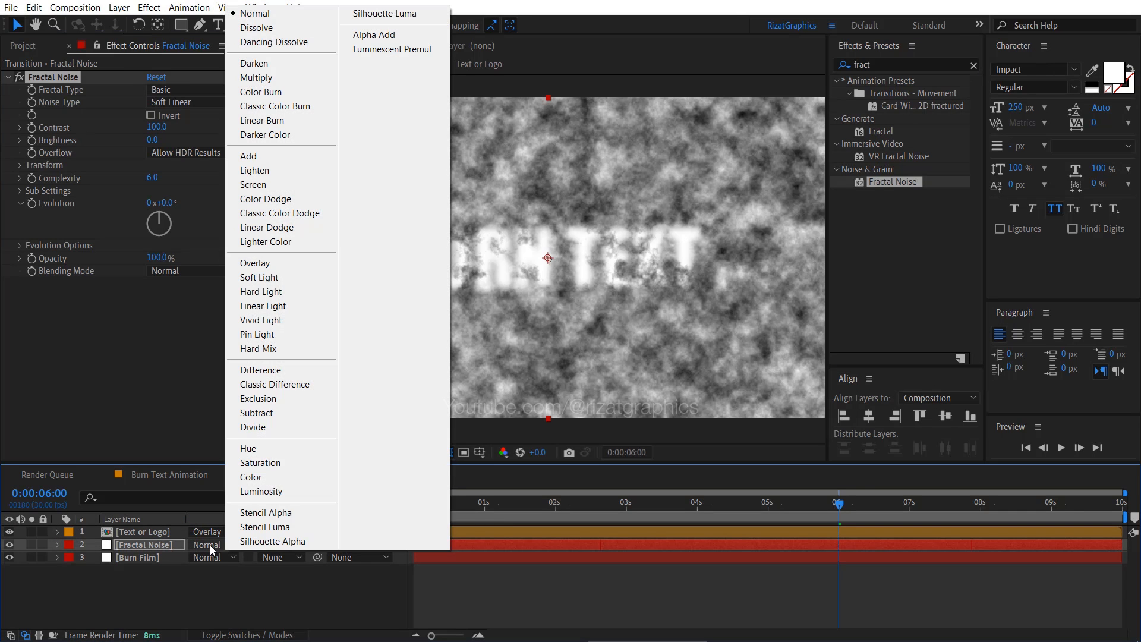
click(315, 267)
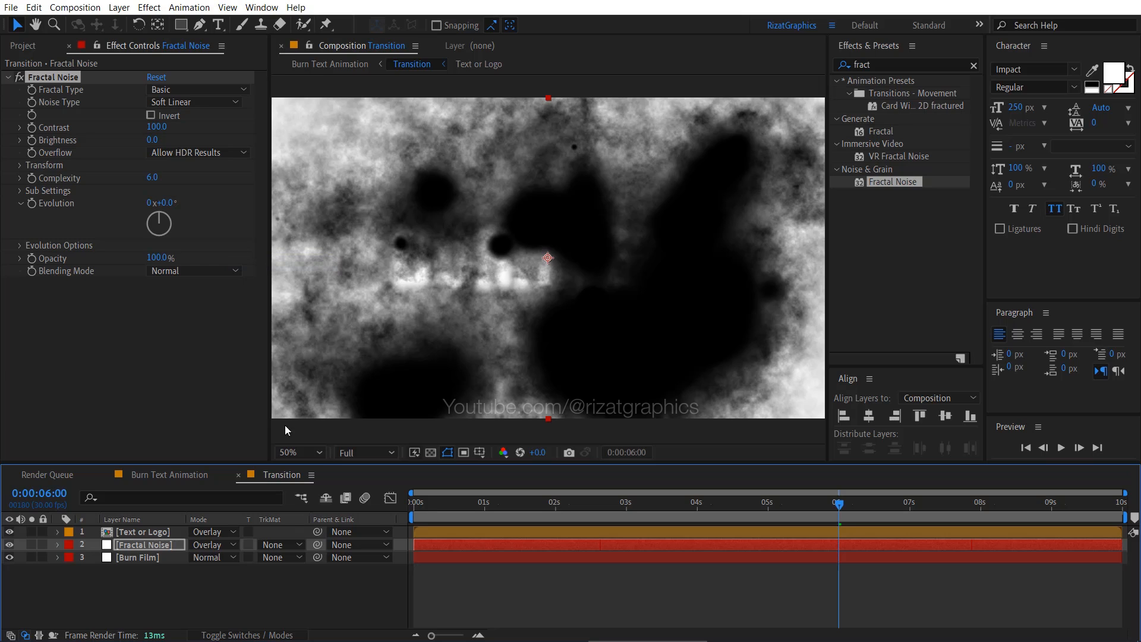
- Add a new adjustment layer above the other layers and rename it B&C
click(186, 595)
right_click(186, 595)
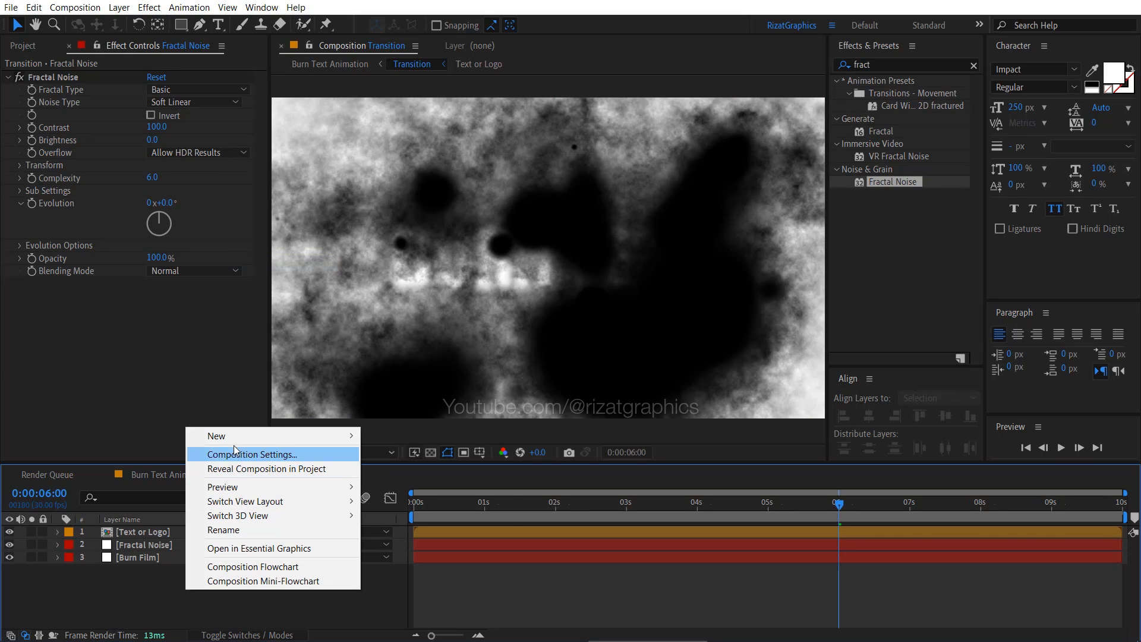
mouse_move(236, 438)
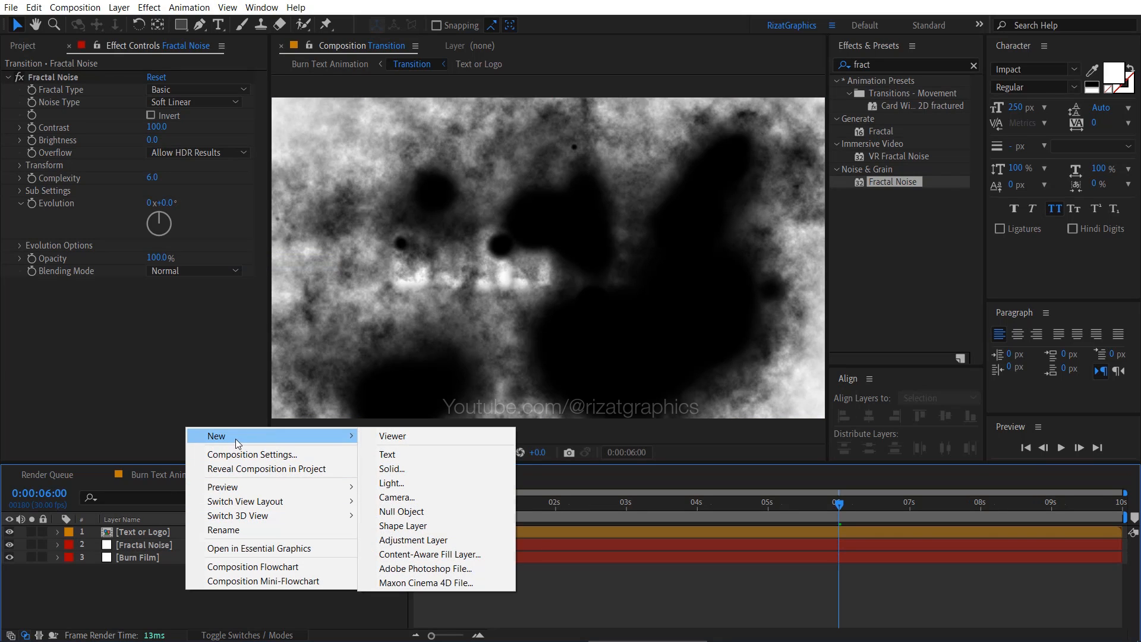
click(440, 540)
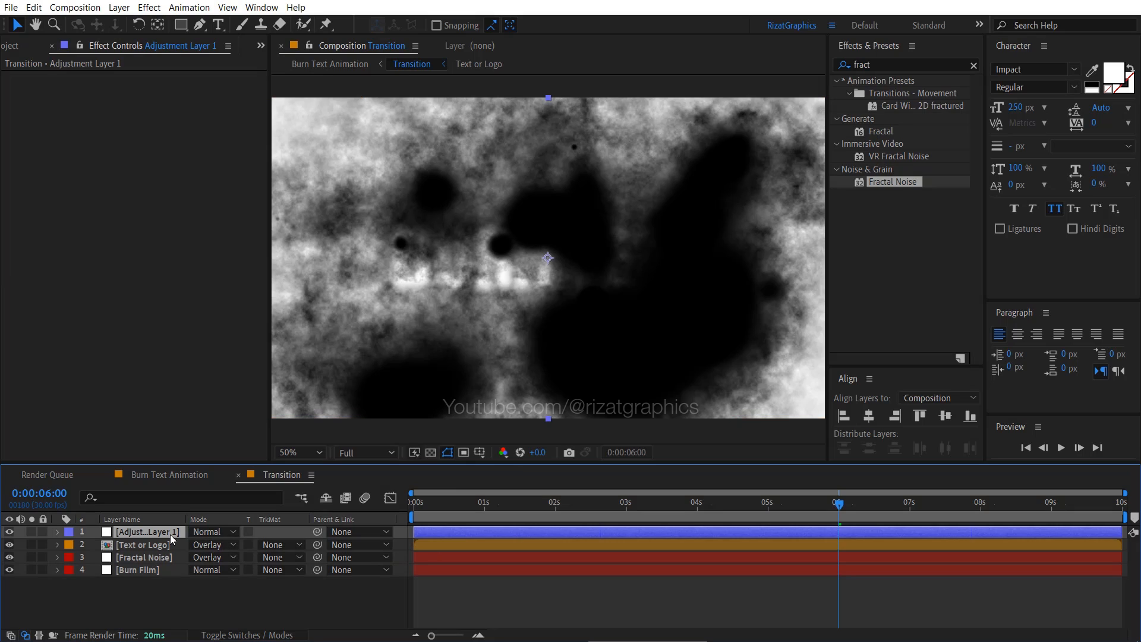
key(Return)
text(B&C)
key(Return)
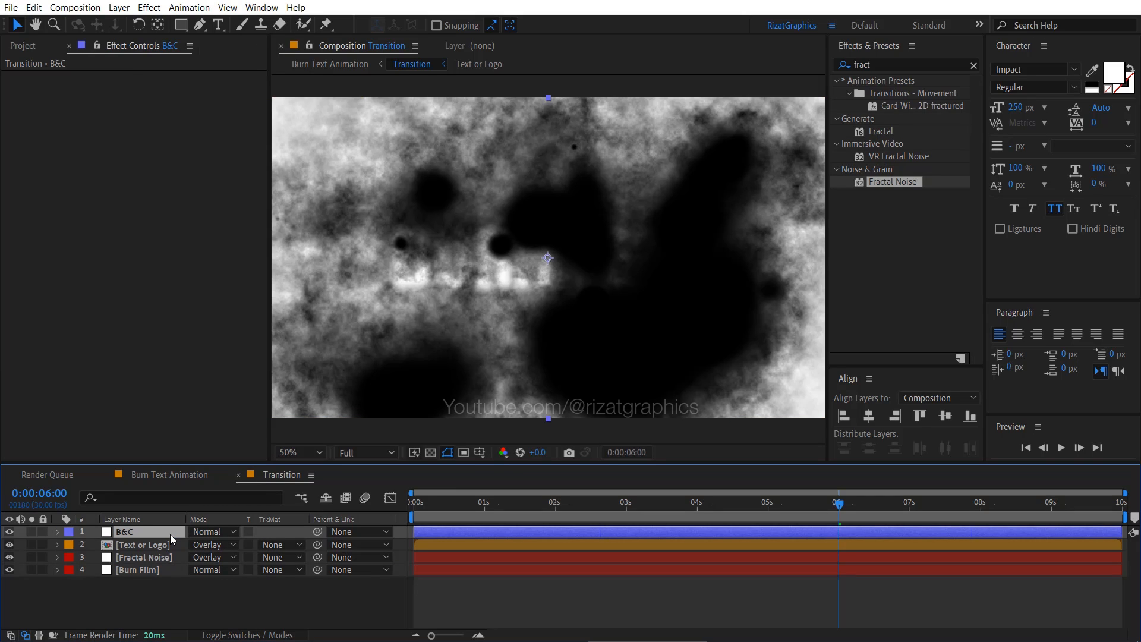
- Find the Brightness & Contrast effect and apply it to the B&C adjustment layer
click(893, 66)
text(bri)
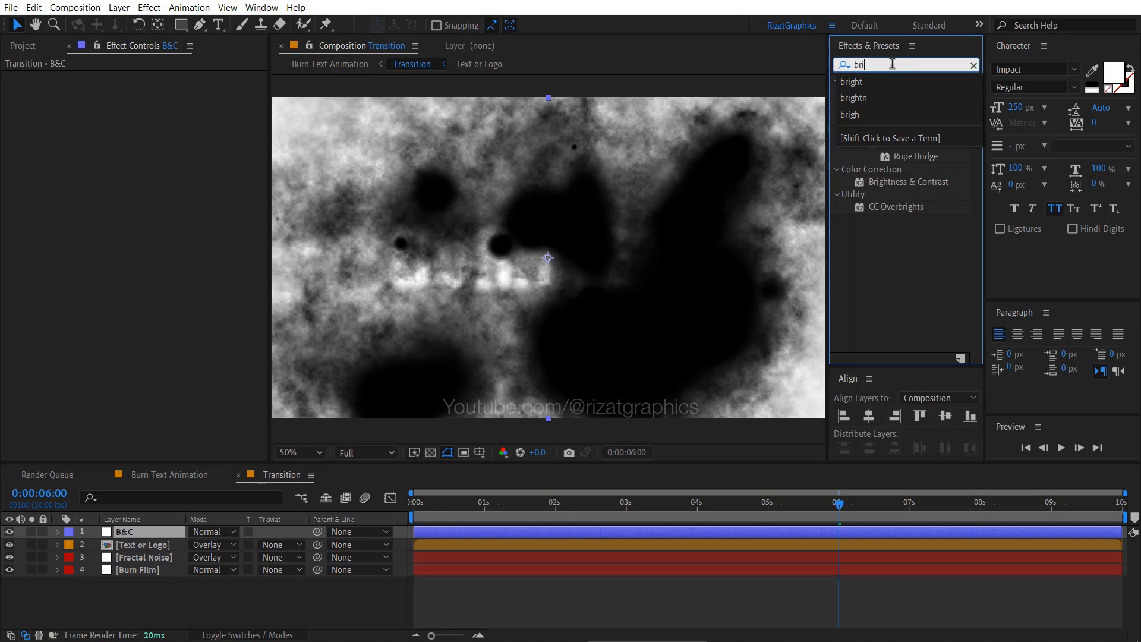
text(ght)
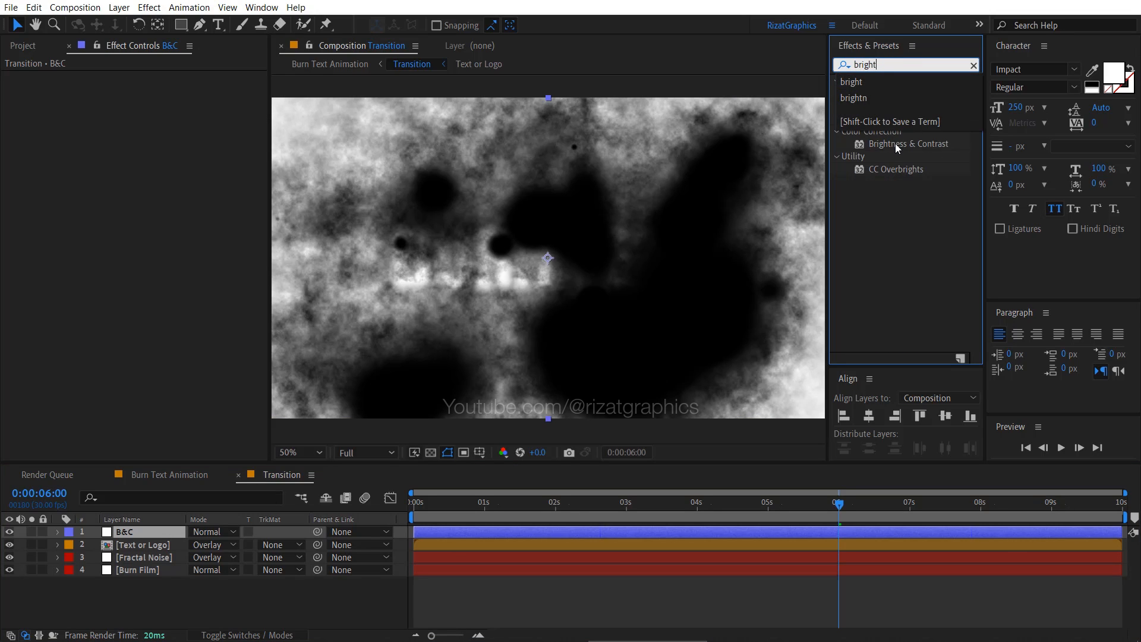
drag(895, 144, 185, 533)
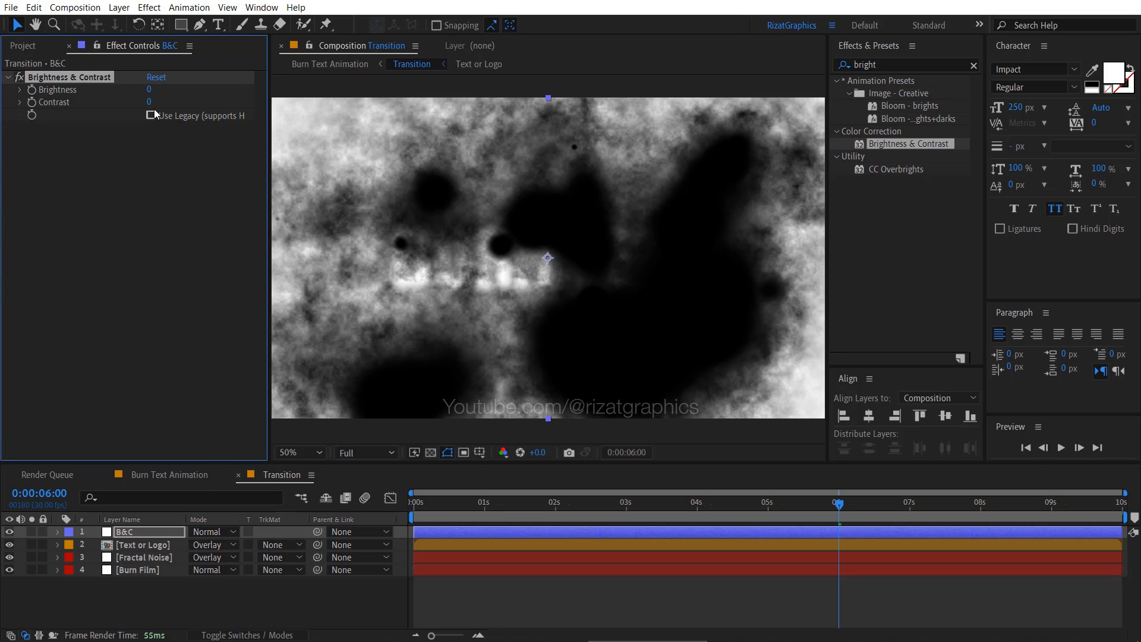
- Set Contrast to 99 with Use Legacy enabled on the B&C layer, and scrub the timeline to preview the result
click(149, 103)
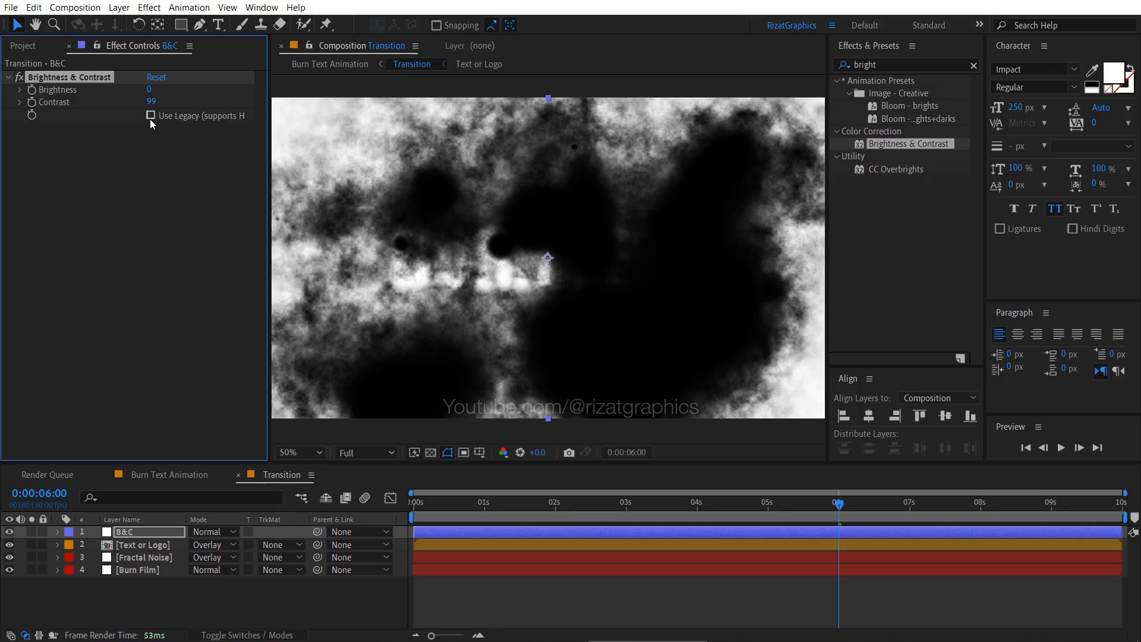
click(150, 118)
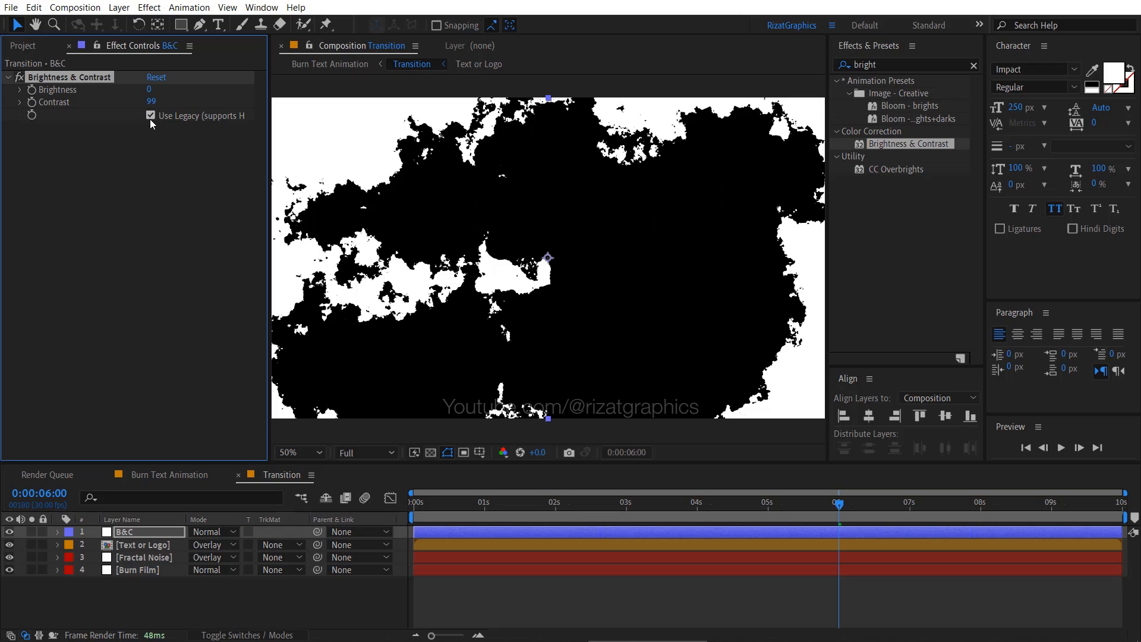
drag(414, 513, 849, 494)
- Set the Burn Film layer's scale to 175% in the Transition composition
key(s)
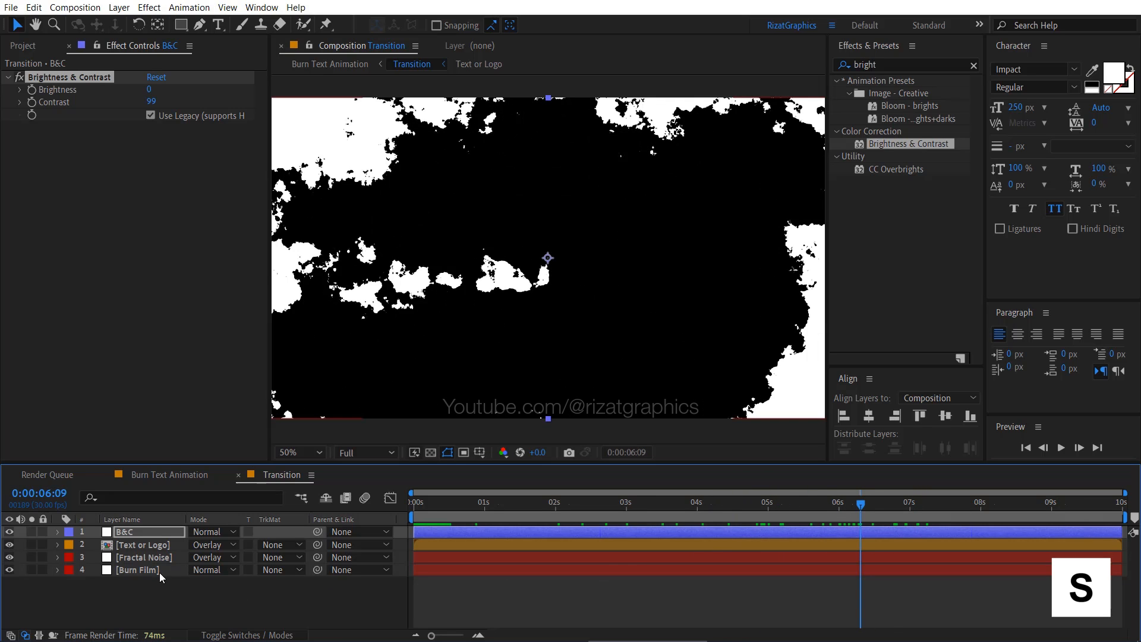
click(159, 573)
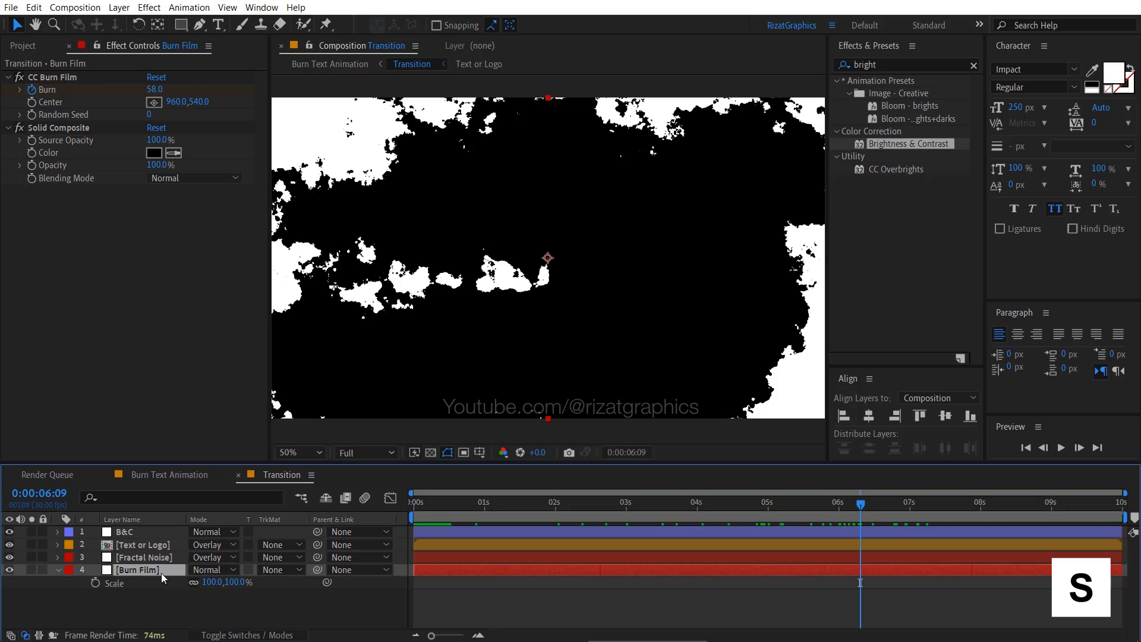
click(213, 583)
text(175)
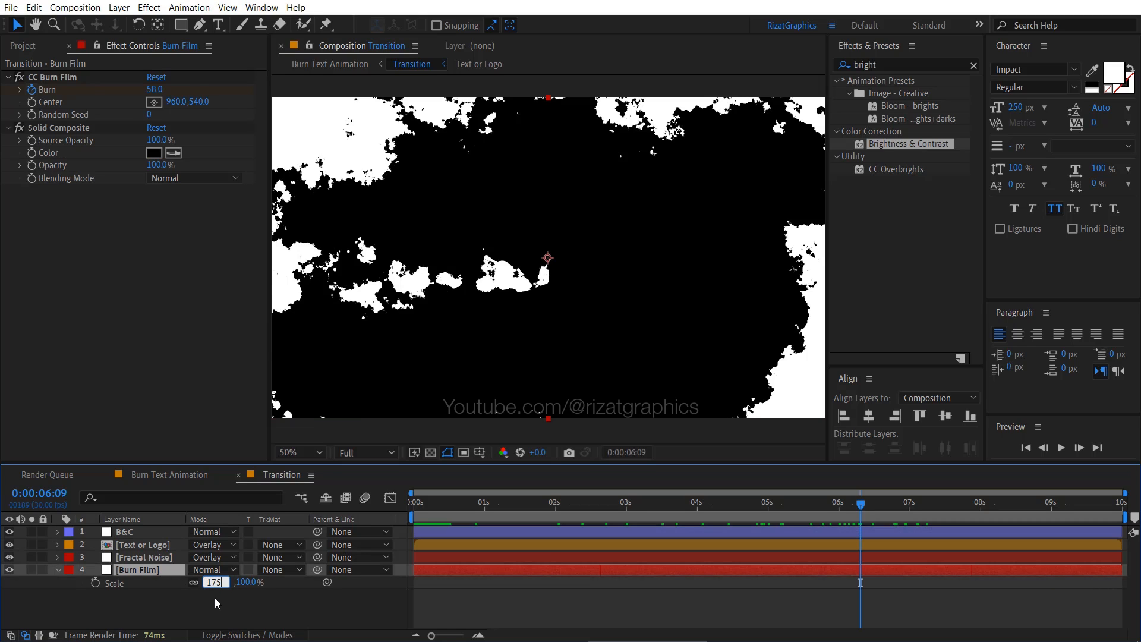
key(Return)
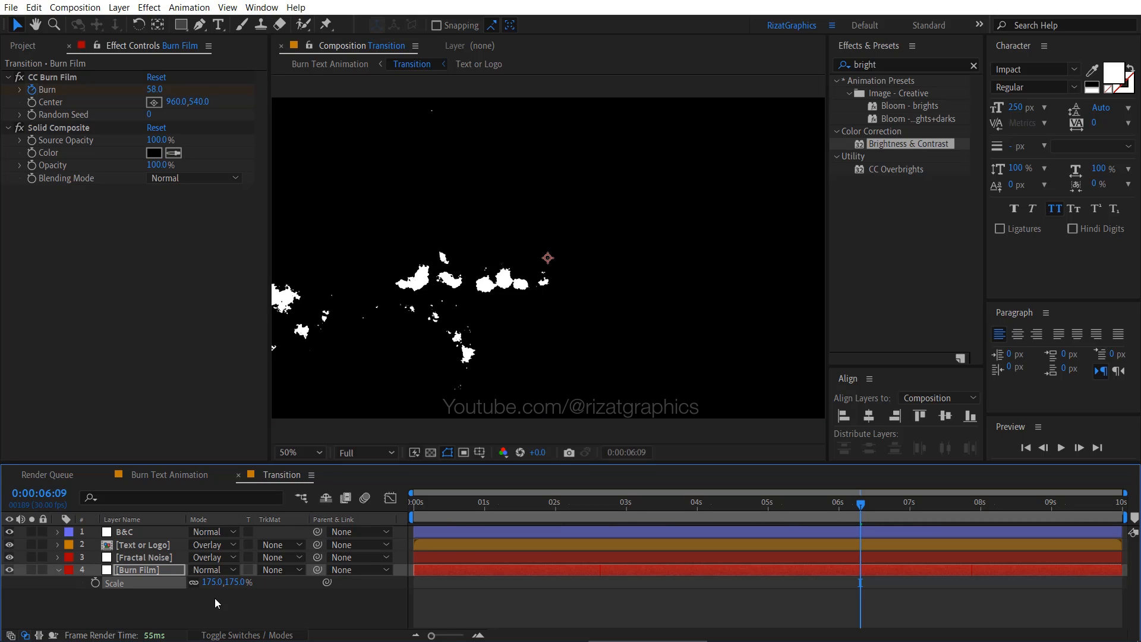
- Set the Burn Film layer's position to 375, 515
click(176, 570)
key(p)
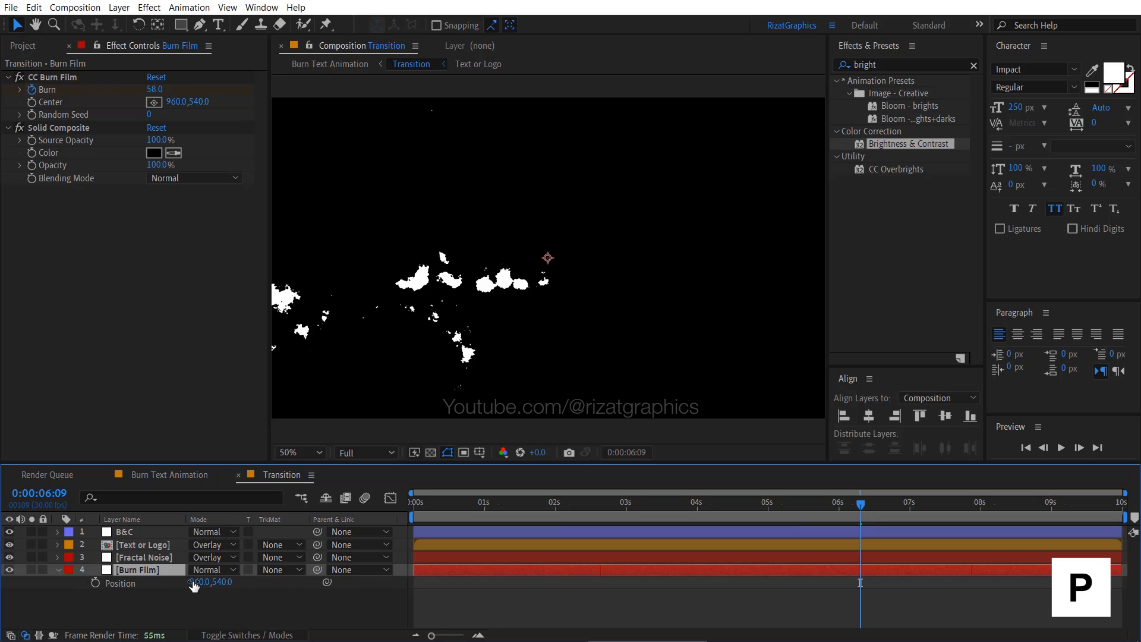
click(201, 583)
text(3)
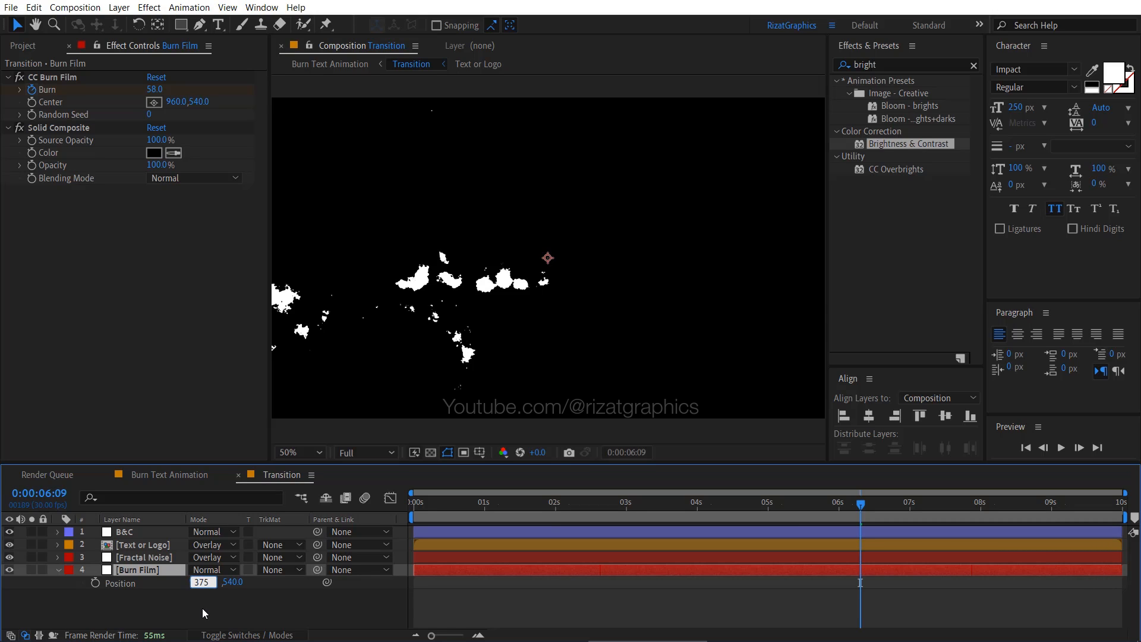
text(75)
key(Tab)
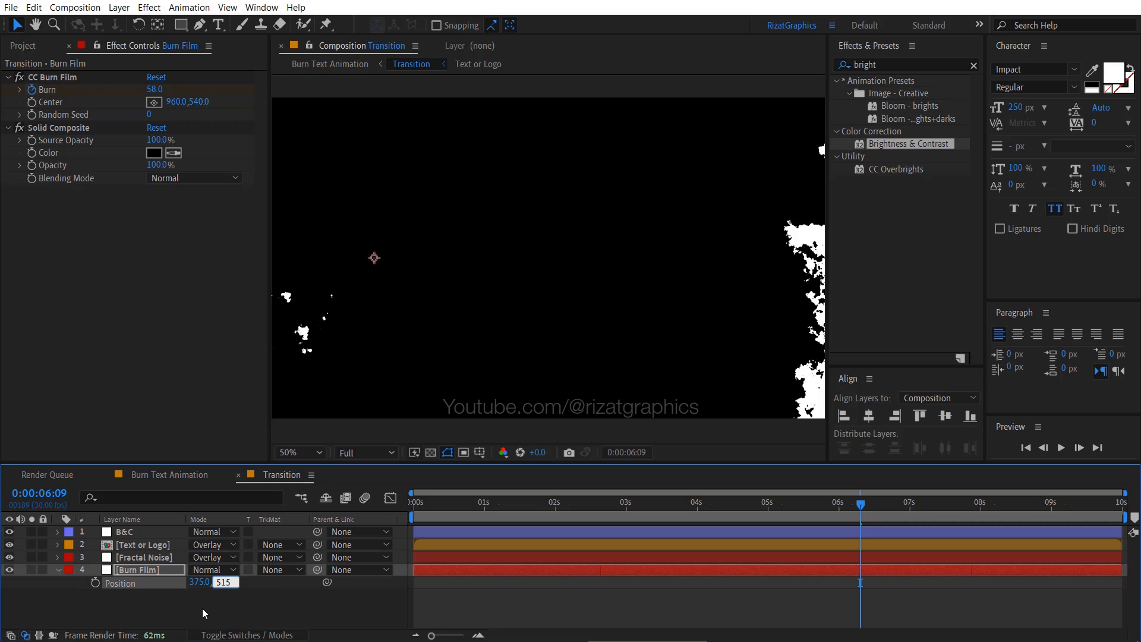
text(515)
key(Return)
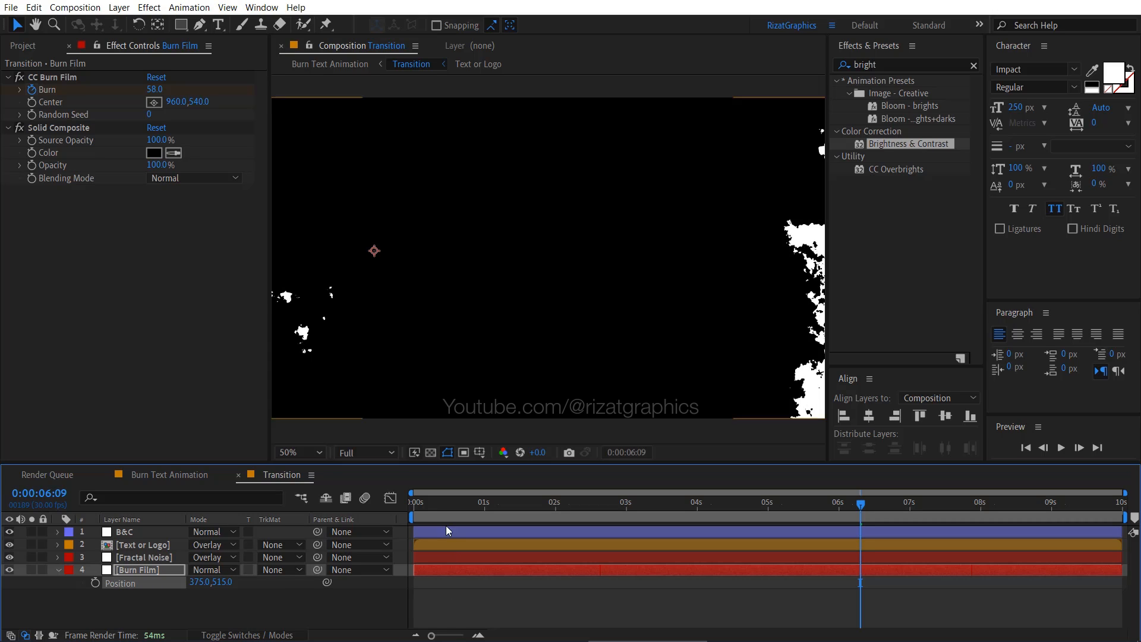
- Play the Transition composition from the start, then scrub back through the timeline to check the burn progression
click(408, 504)
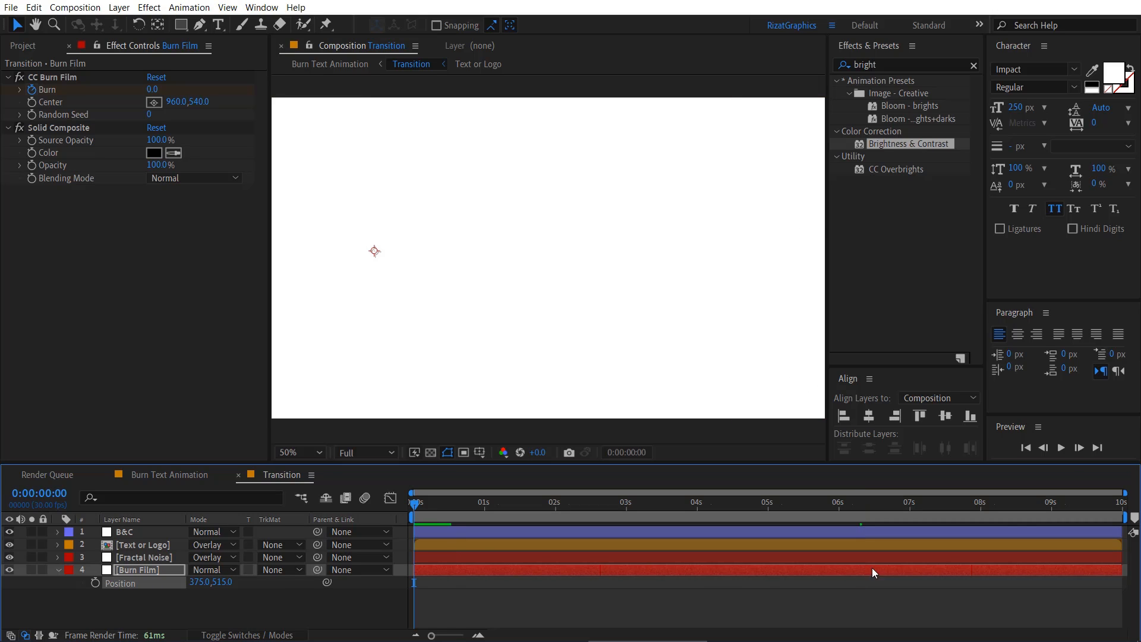
click(1064, 447)
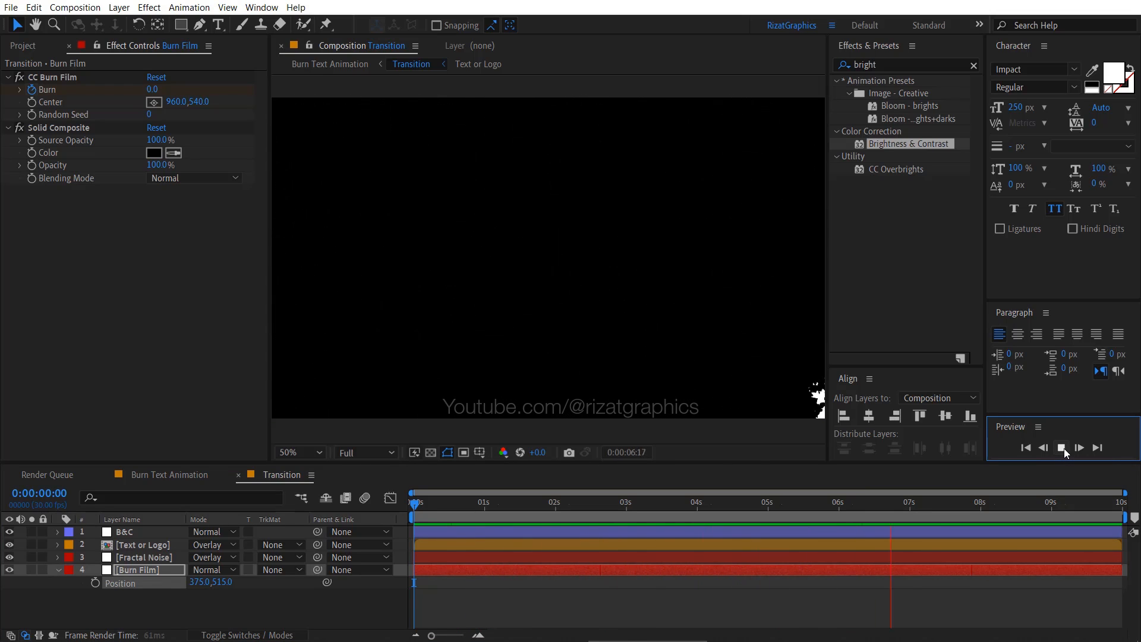
click(992, 504)
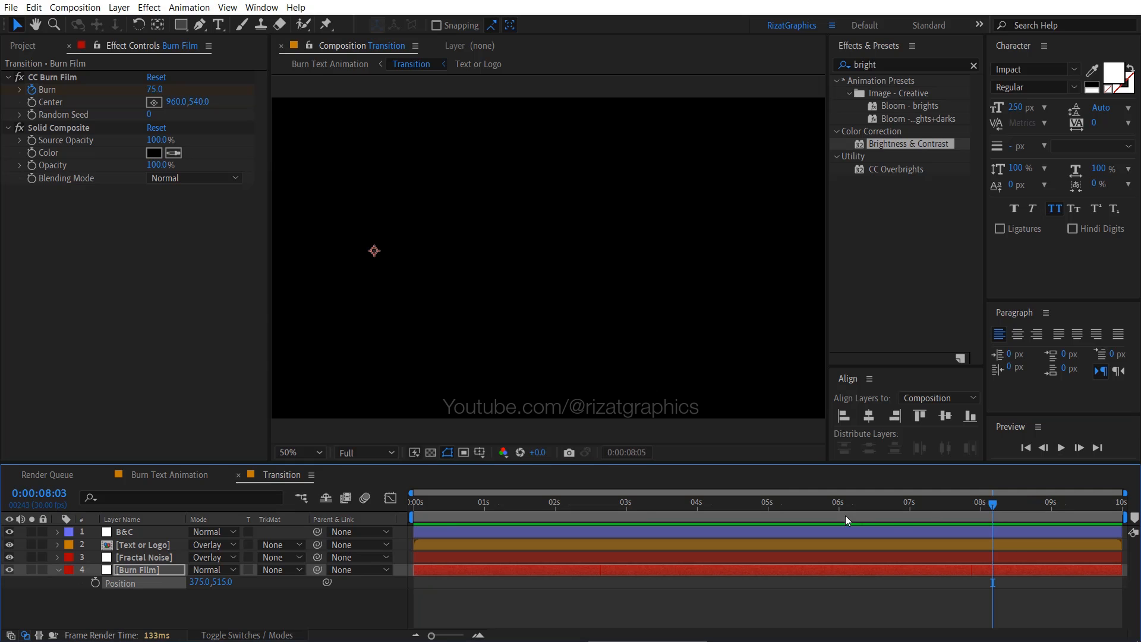
mouse_move(845, 516)
mouse_down()
mouse_move(547, 506)
mouse_move(798, 515)
mouse_move(725, 524)
mouse_up()
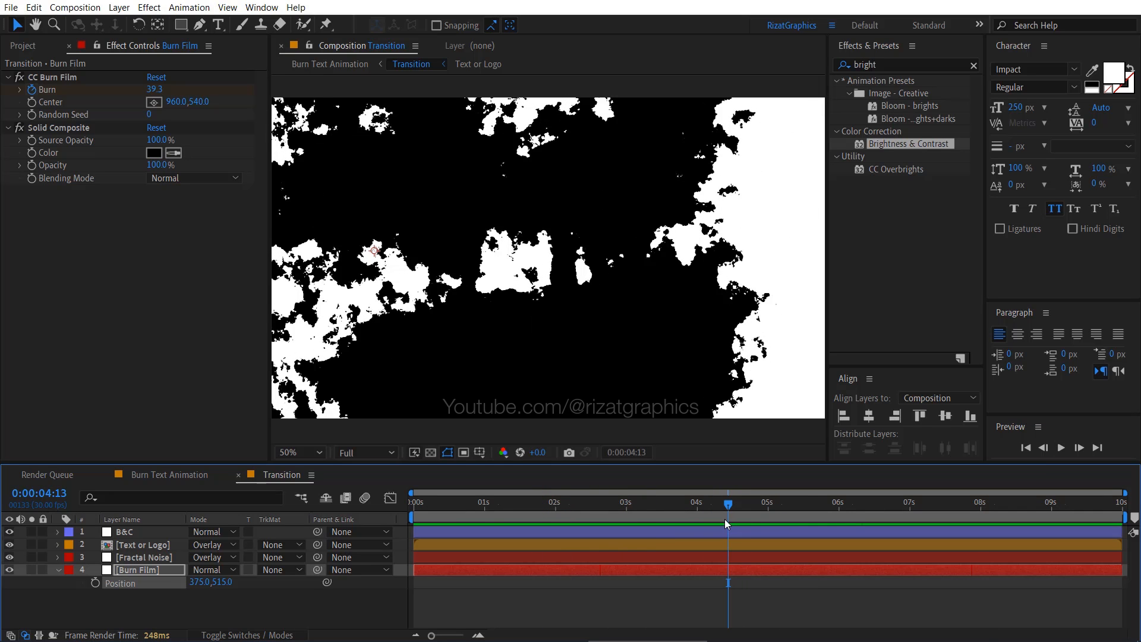
- Add the Text or Logo composition to the Burn Text Animation composition, beneath the Transition layer
click(187, 474)
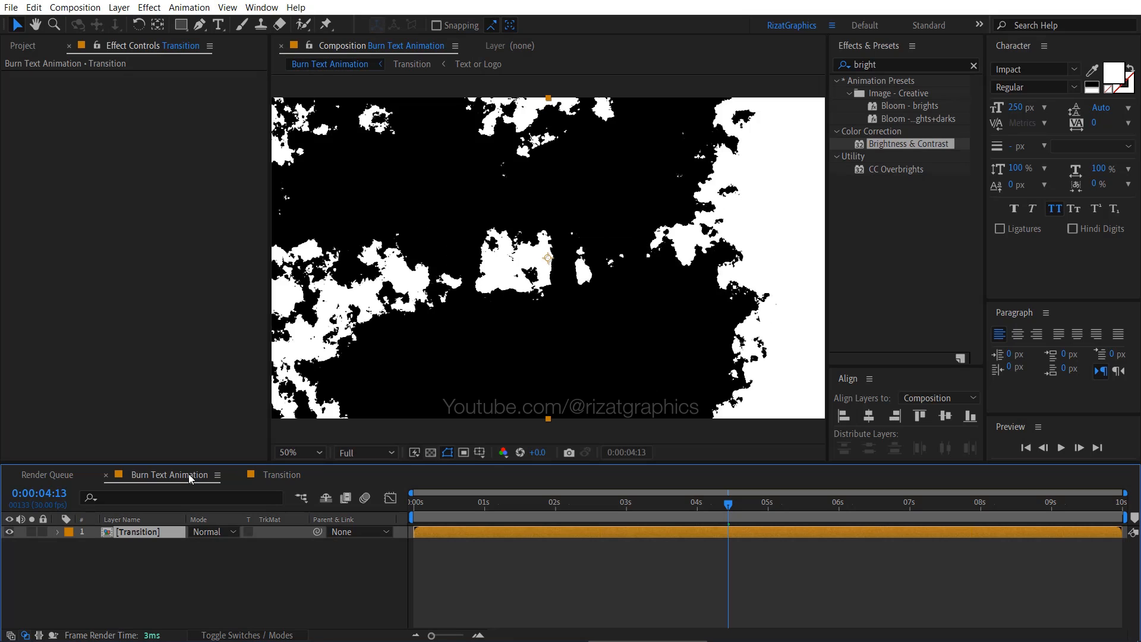
click(25, 47)
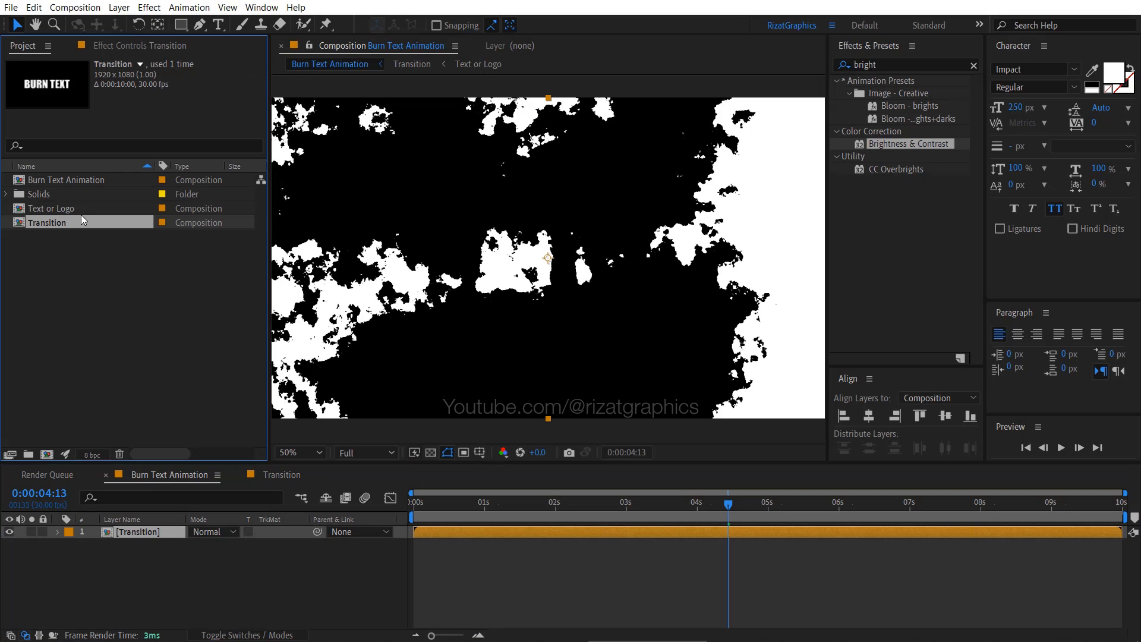
drag(83, 212, 130, 544)
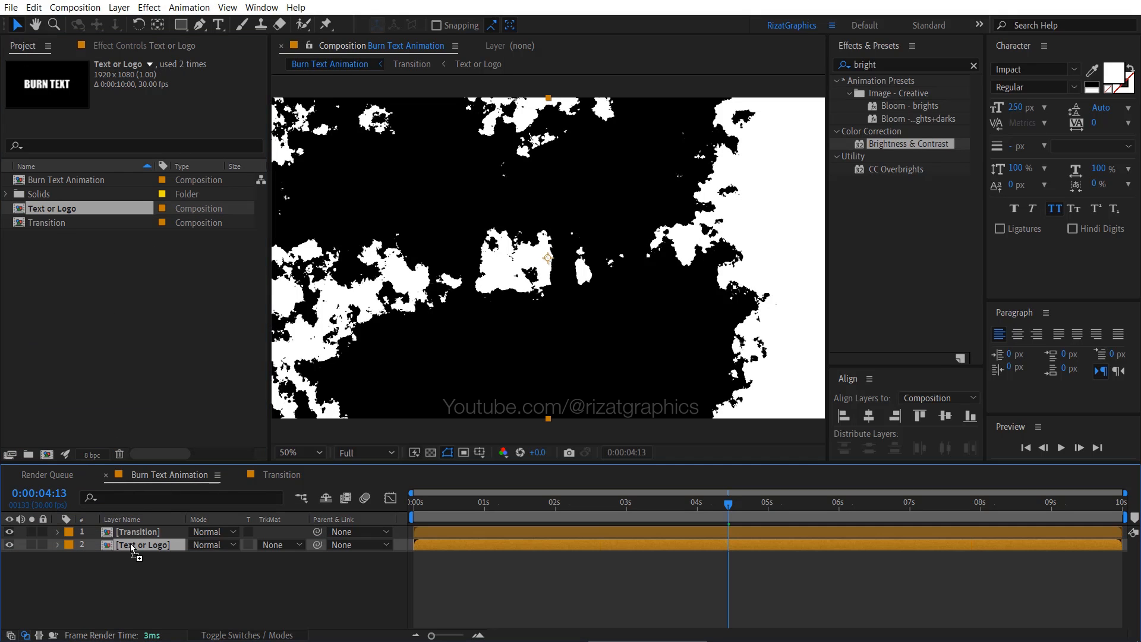
- Create a black (000000) solid named Background and place it beneath all other layers
click(188, 580)
right_click(188, 581)
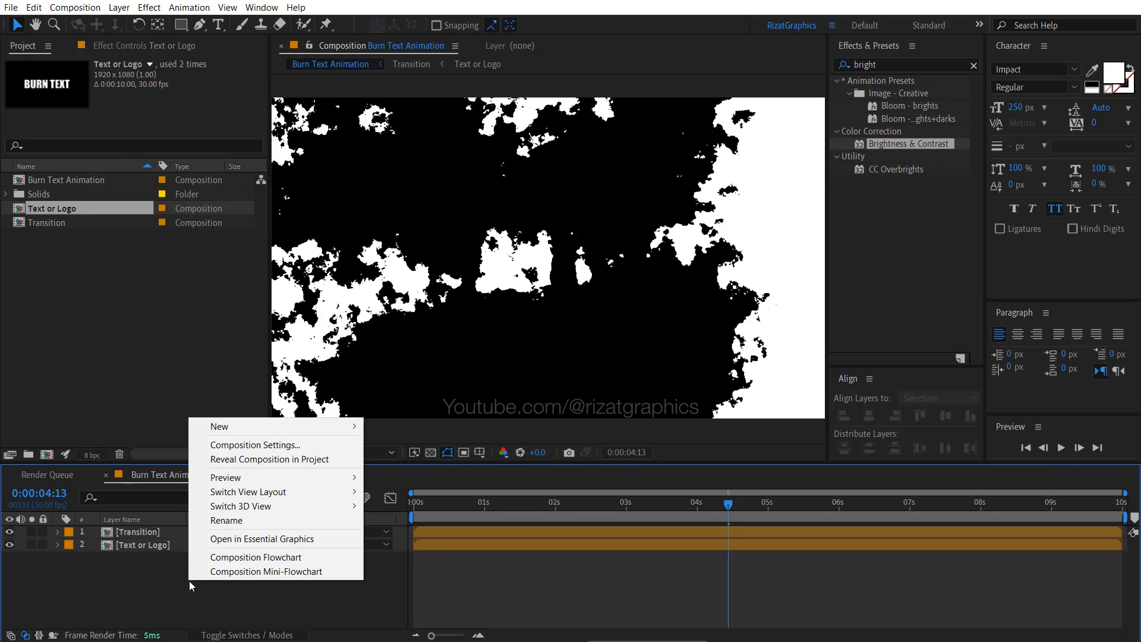
mouse_move(266, 432)
click(397, 459)
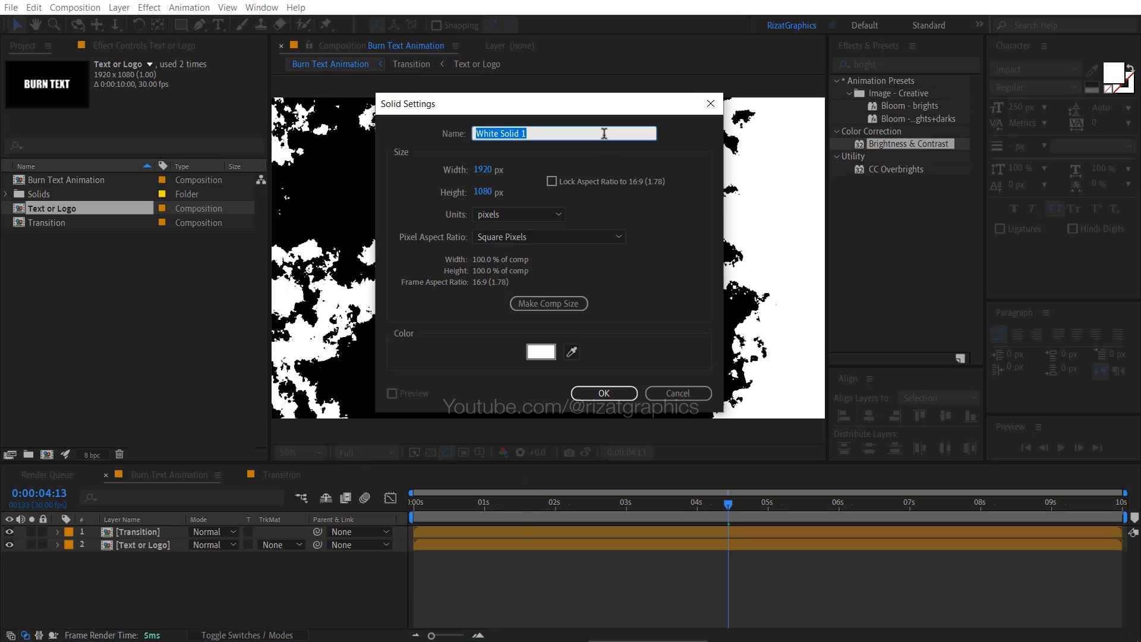
text(Background)
click(549, 357)
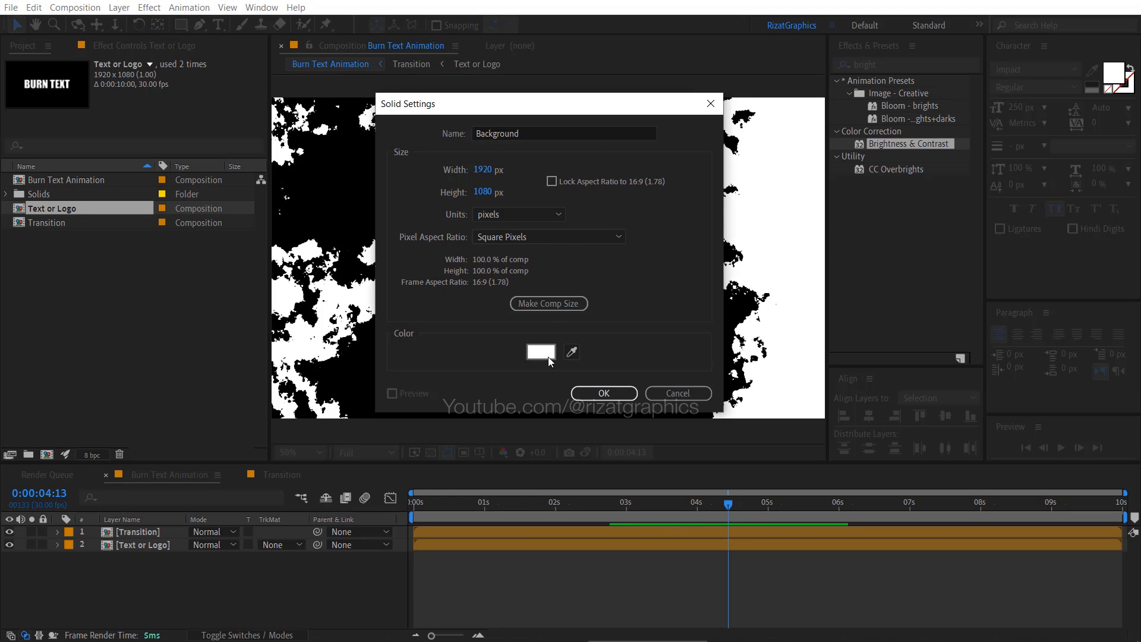
text(000000)
click(752, 167)
click(604, 393)
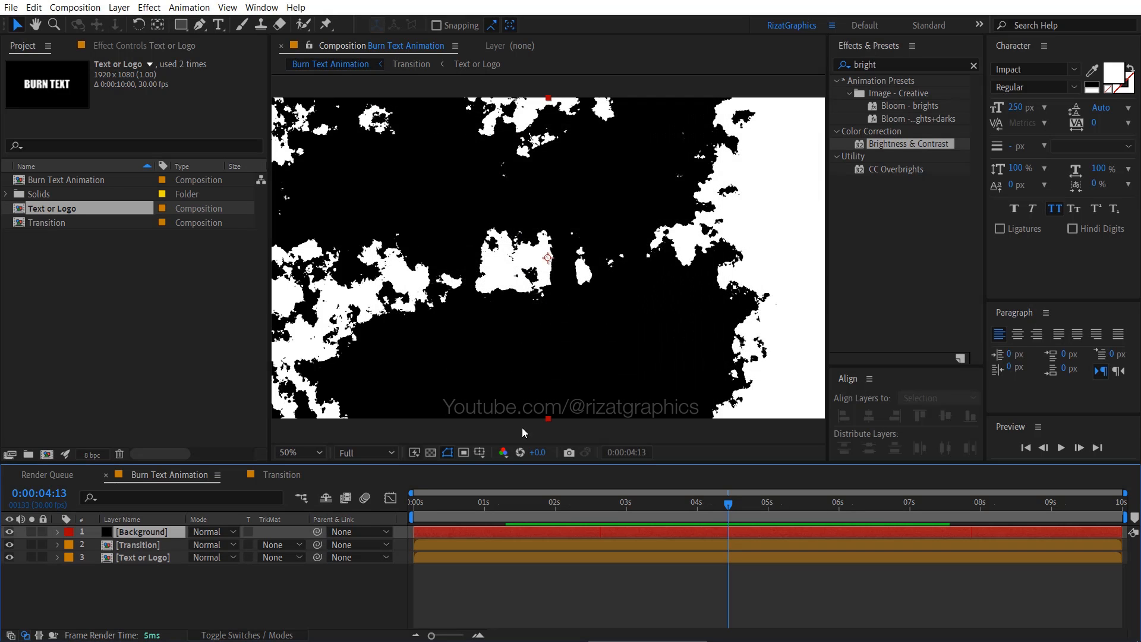
drag(170, 529, 155, 572)
- Rename the Transition layer Burn Effect, set its blending mode to Linear Burn and scrub the timeline to check it
click(168, 532)
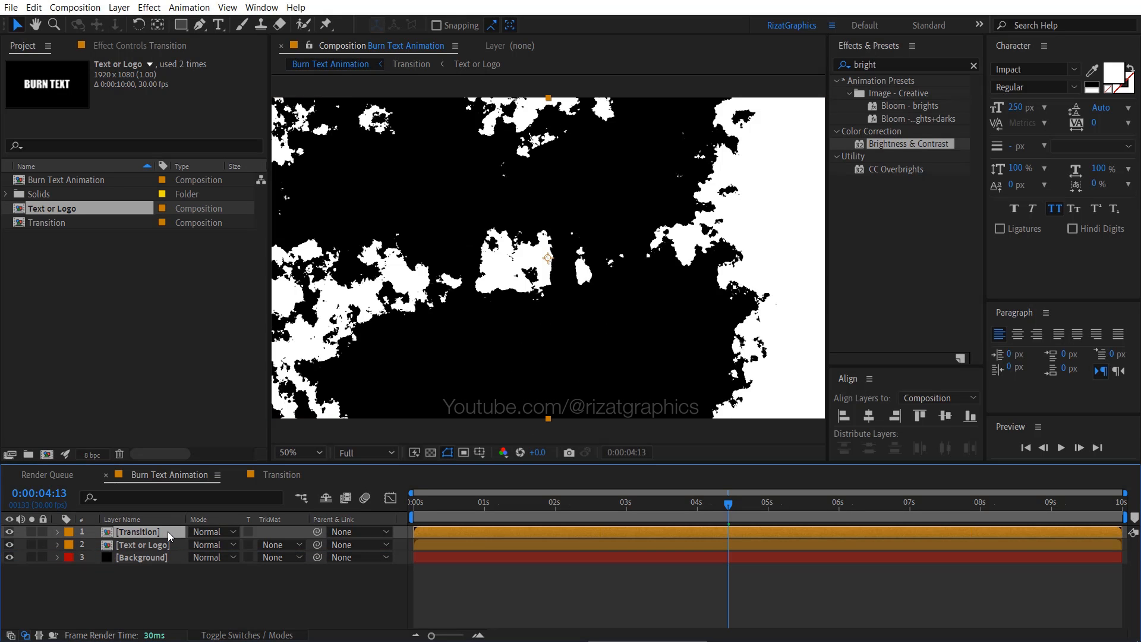
key(Return)
text(Burn Effect)
key(Return)
click(204, 535)
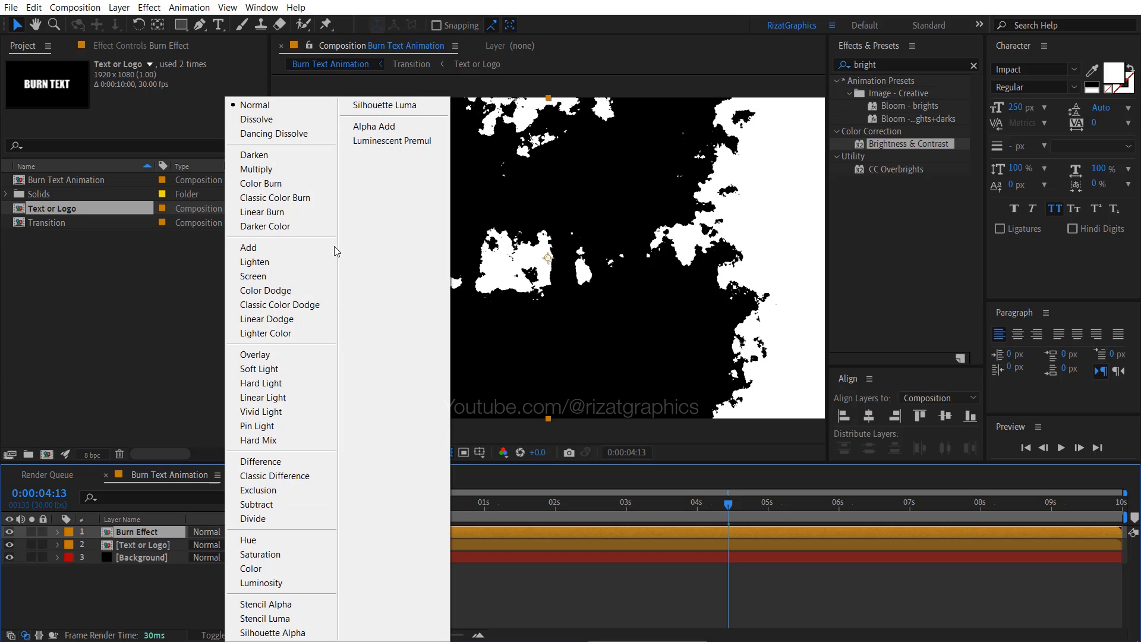
click(326, 212)
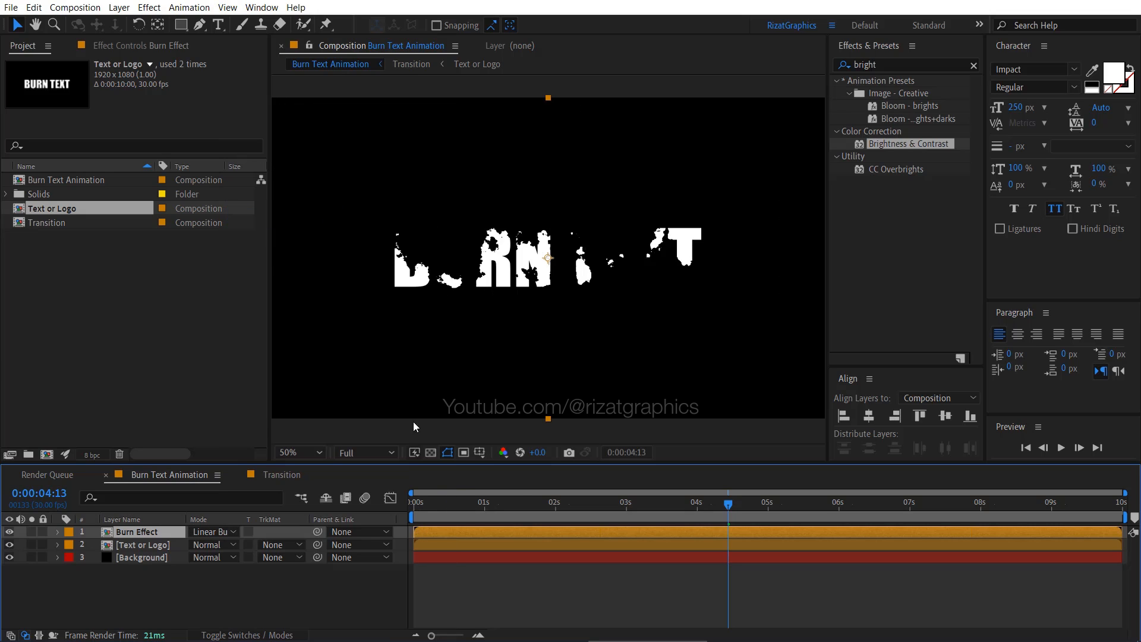
mouse_move(523, 500)
mouse_down()
mouse_move(771, 515)
mouse_move(494, 513)
mouse_move(714, 519)
mouse_up()
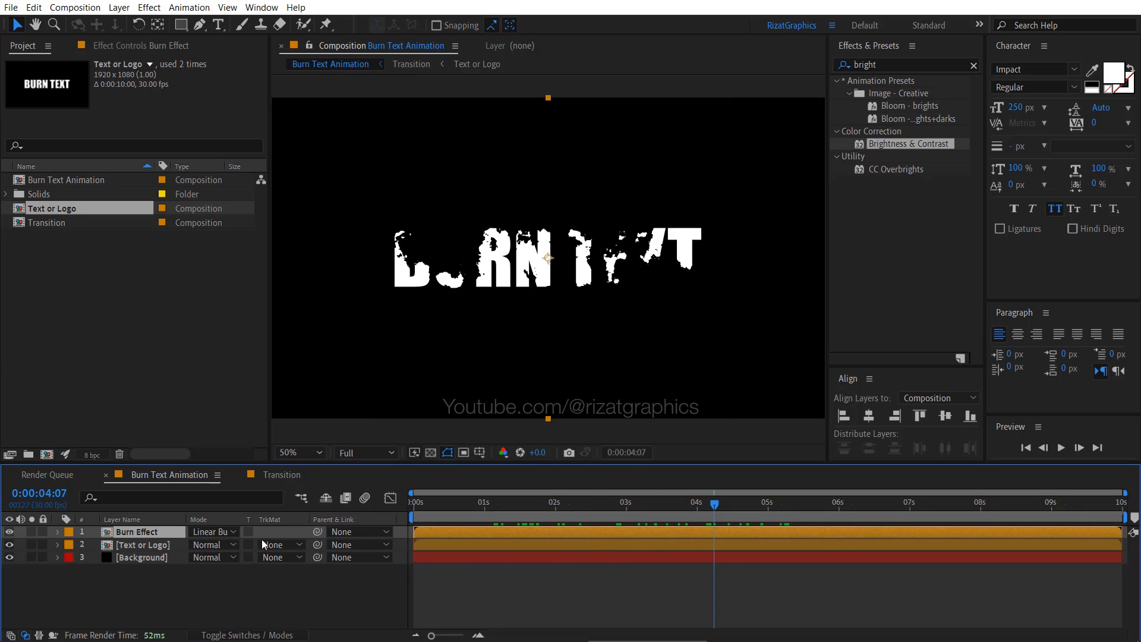
- Find the Fast Box Blur effect and apply it to the Burn Effect layer
click(886, 69)
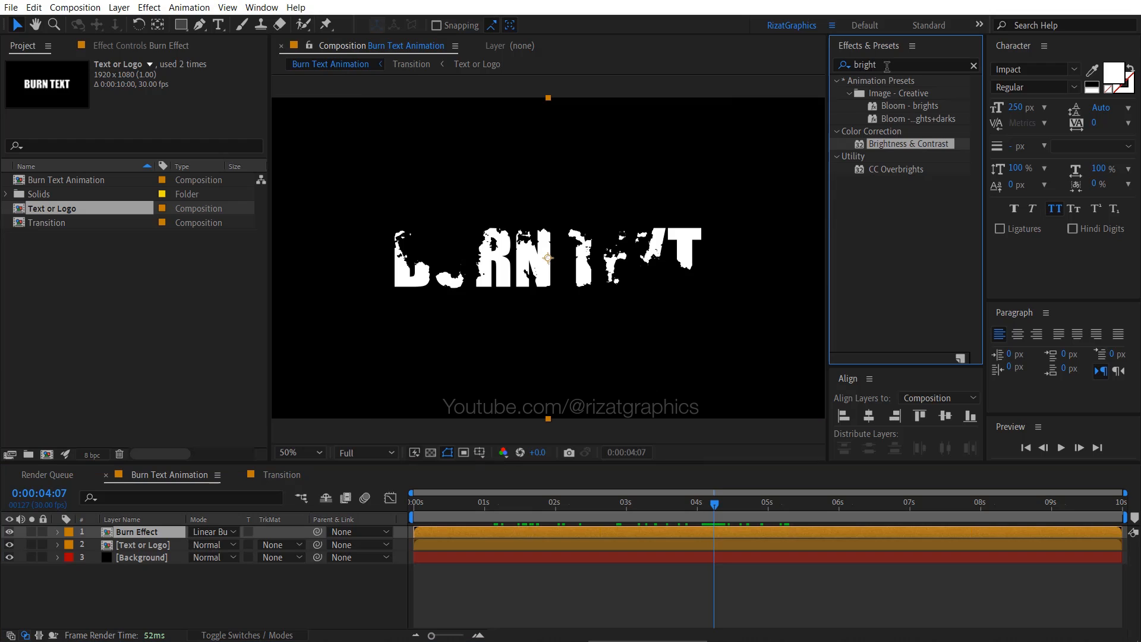
double_click(887, 65)
text(fast)
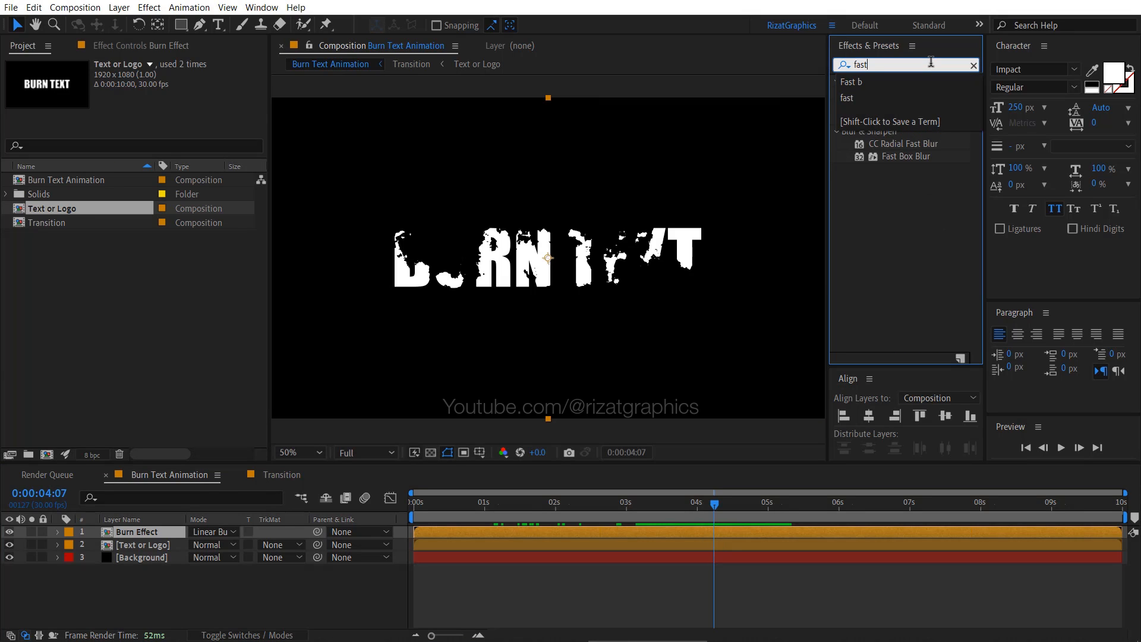
text( bo)
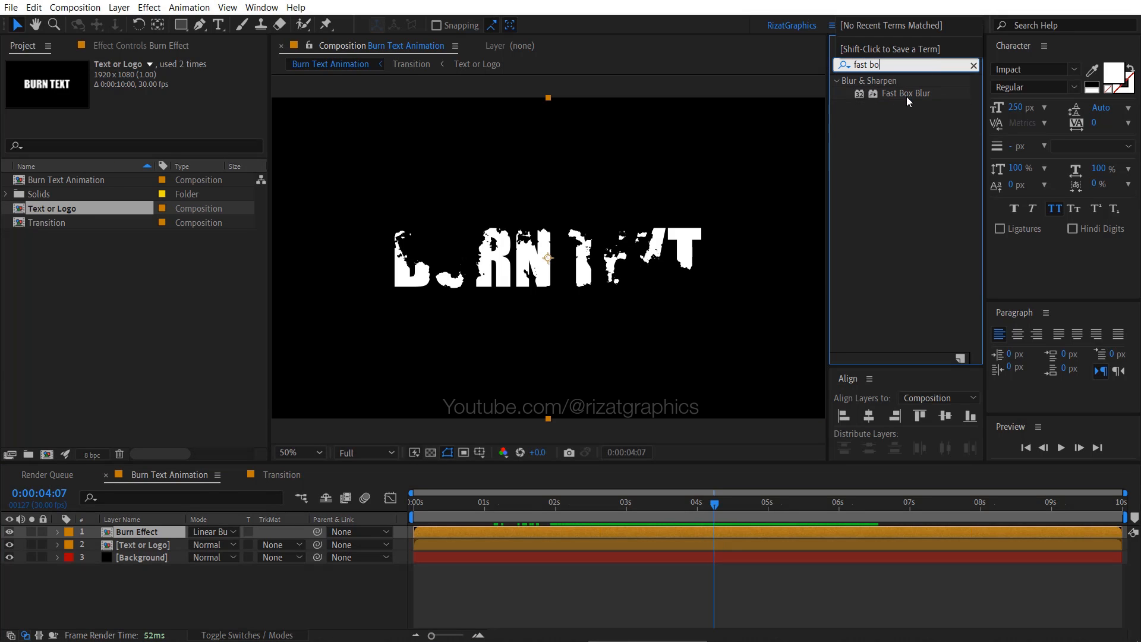
mouse_move(907, 97)
mouse_down()
mouse_move(743, 226)
mouse_move(535, 298)
mouse_move(173, 534)
mouse_up()
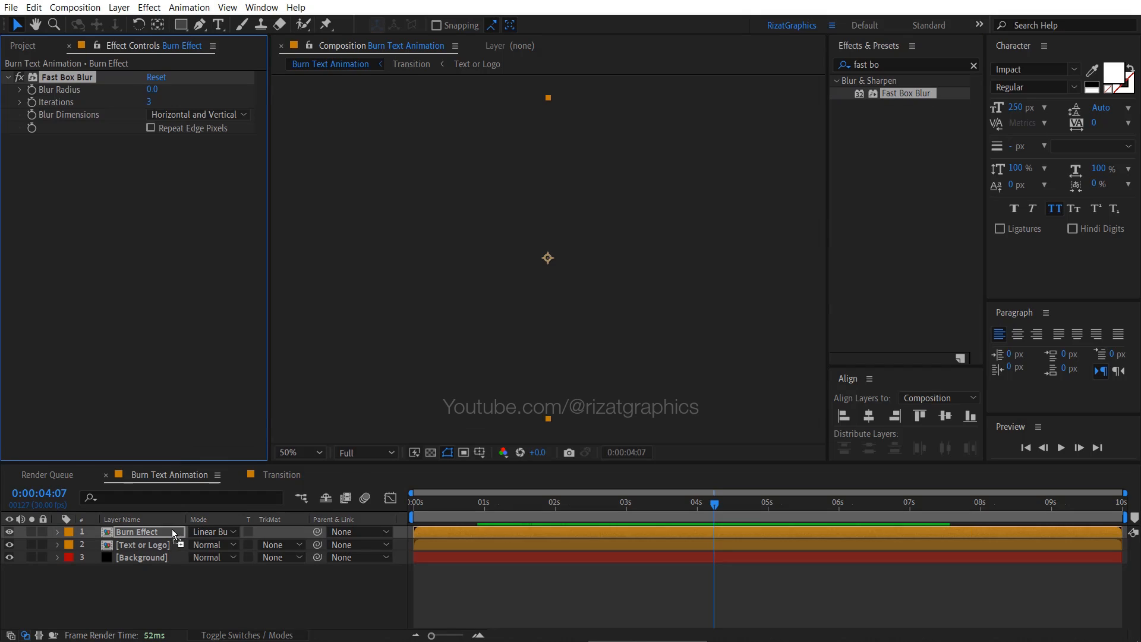
- Set the Fast Box Blur's Blur Radius to 30 and enable Repeat Edge Pixels
click(158, 89)
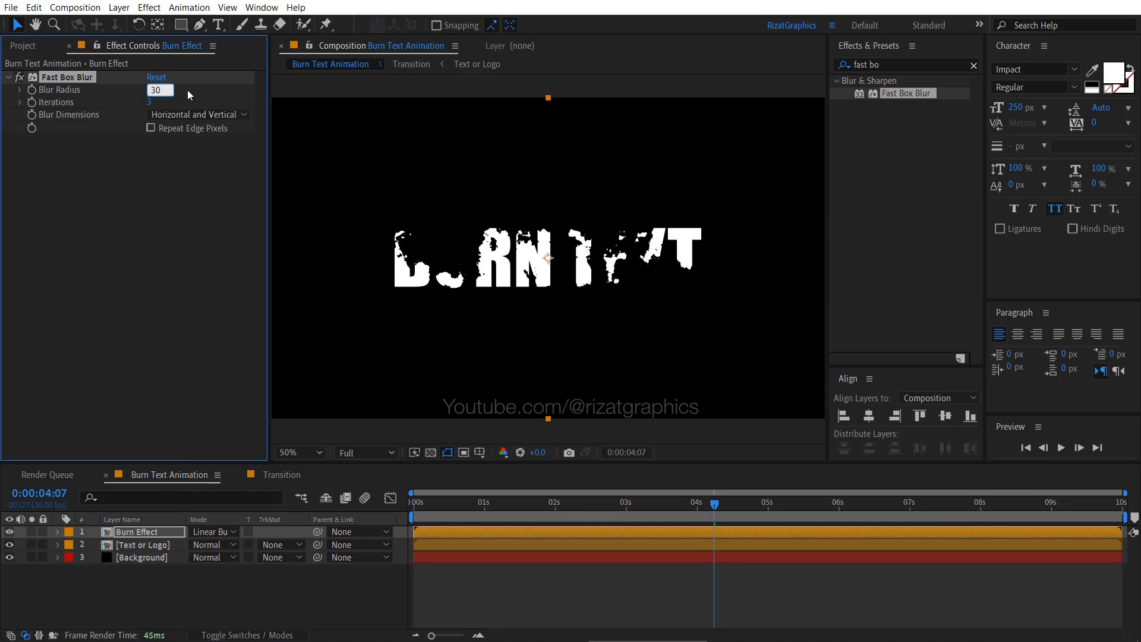
key(Return)
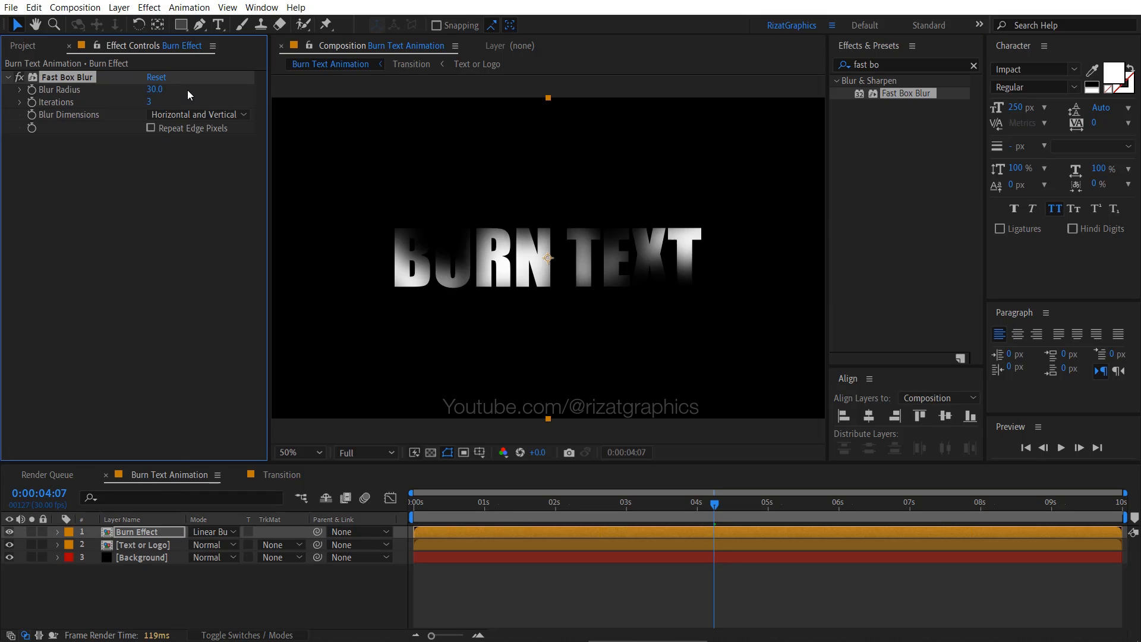
click(152, 128)
- Apply the Levels effect to the Burn Effect layer with Gamma 0.65, and collapse both effects' settings
click(844, 65)
text(levels)
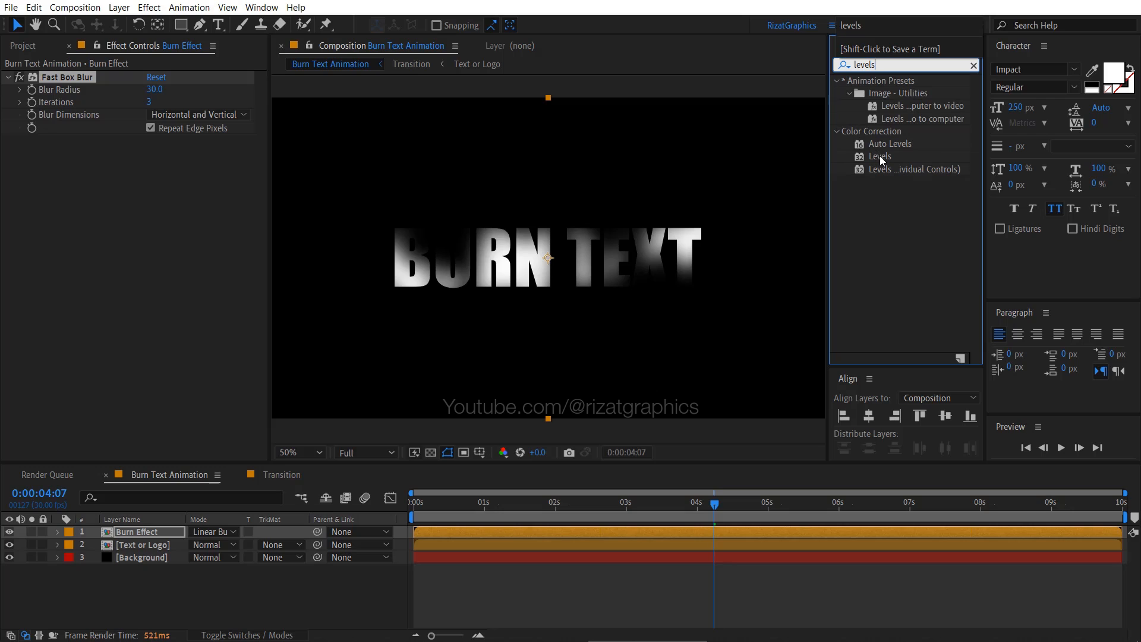
drag(880, 156, 541, 233)
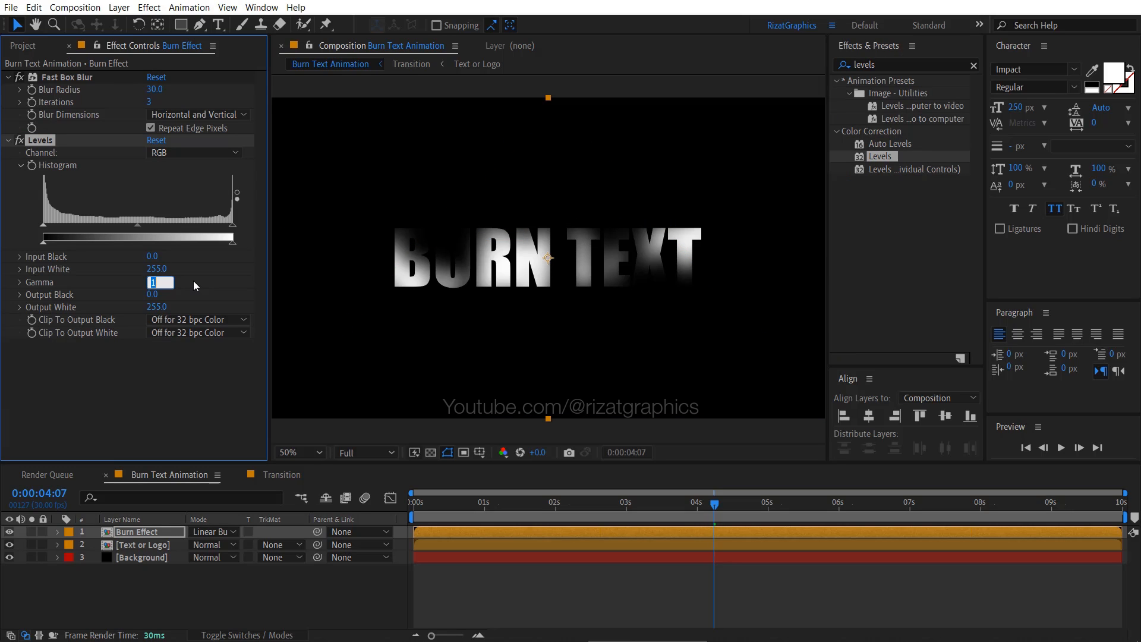
text(0.65)
key(Return)
click(7, 140)
click(7, 78)
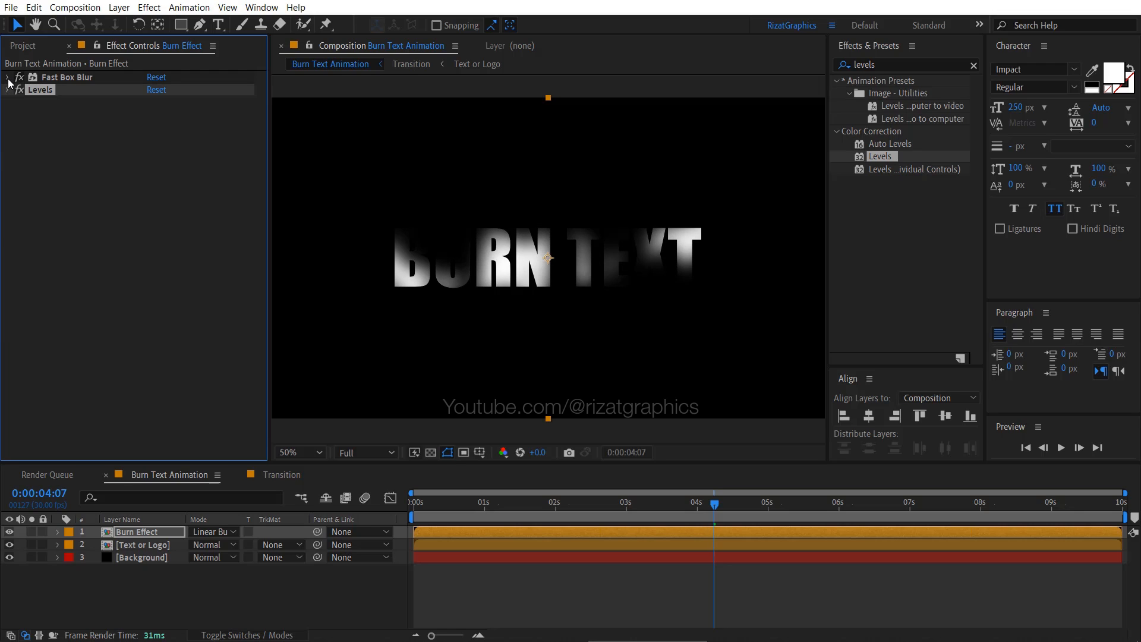
- Find the Hue/Saturation effect and add it below Levels on the Burn Effect layer
click(892, 64)
text(hue)
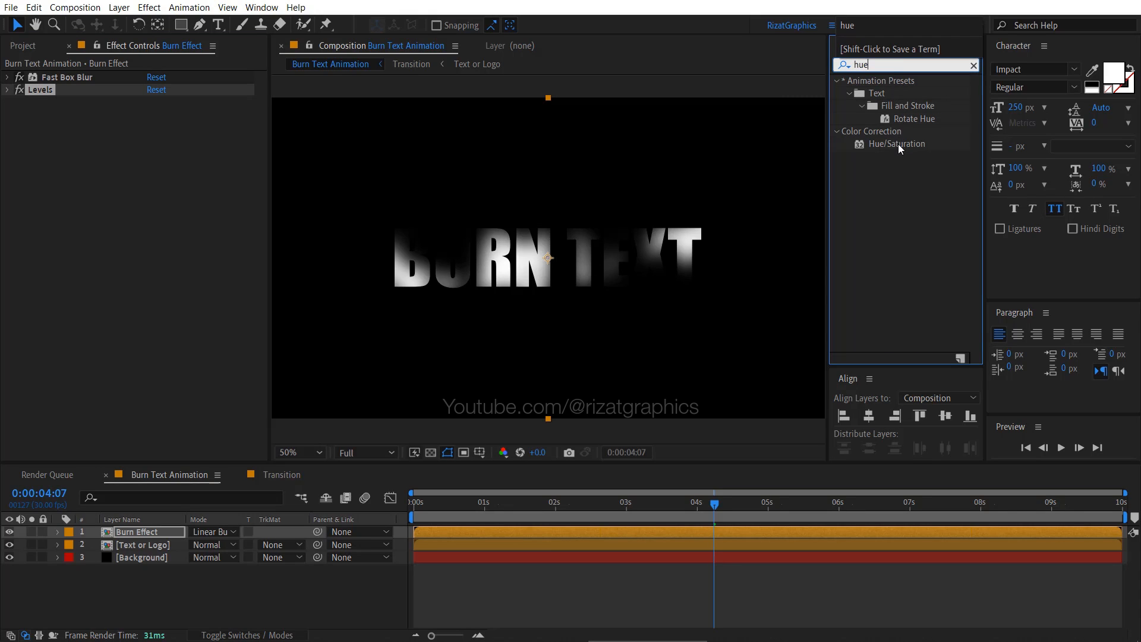
drag(897, 144, 147, 229)
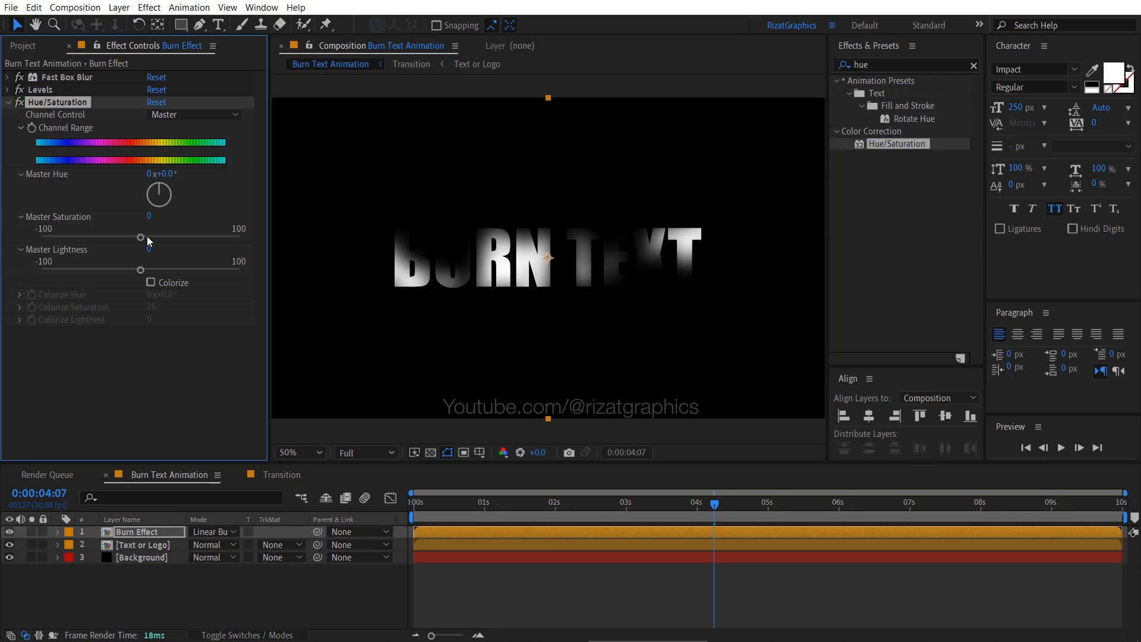
- Enable Colorize in the Burn Effect layer's Hue/Saturation with Hue 30°, Saturation 15 and Lightness 15, then collapse the effect and preview it
click(150, 282)
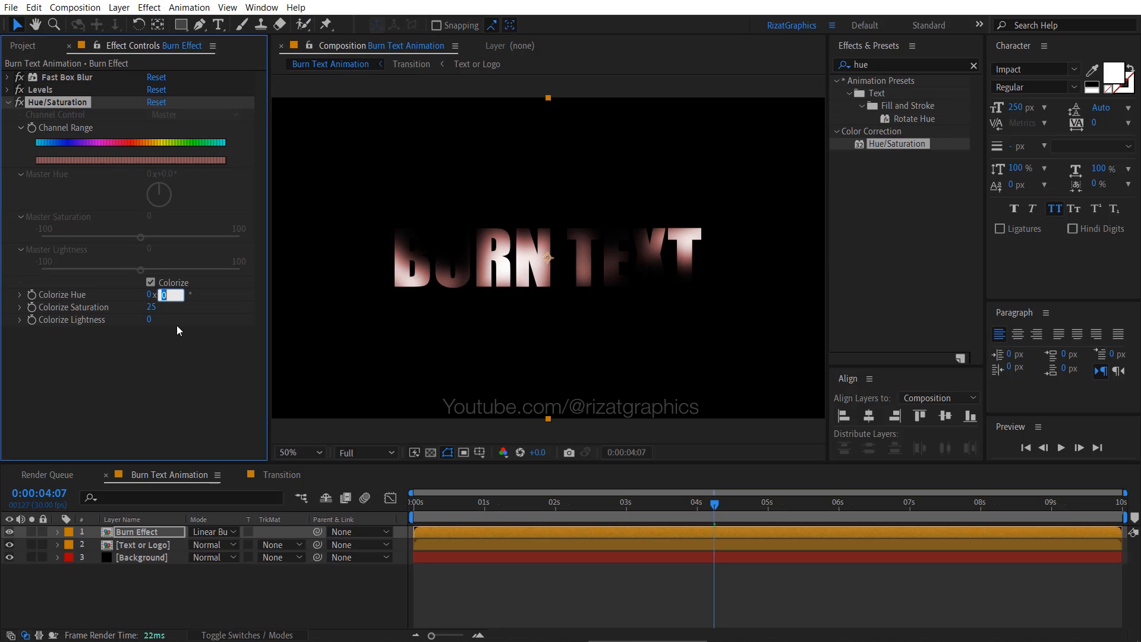
key(Return)
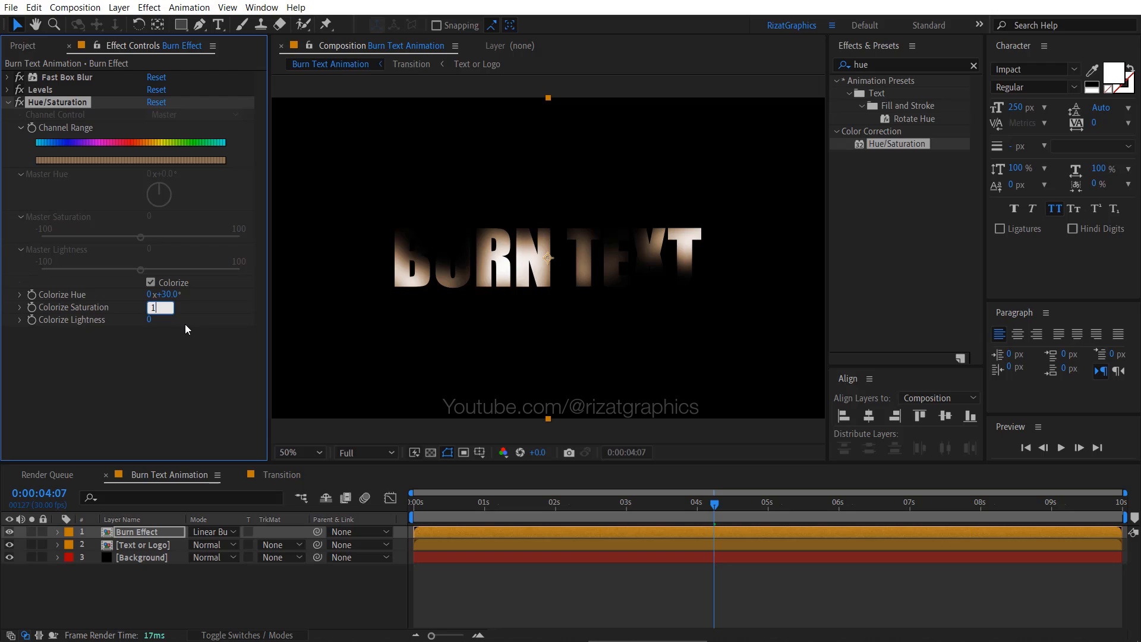
click(185, 326)
click(150, 320)
text(15)
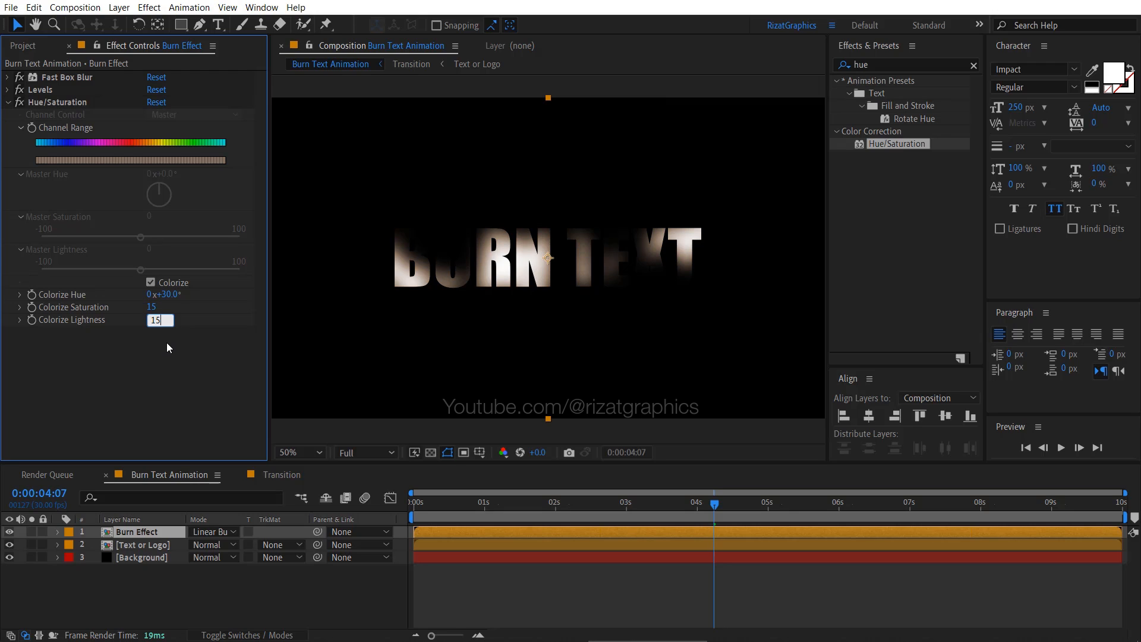
click(167, 343)
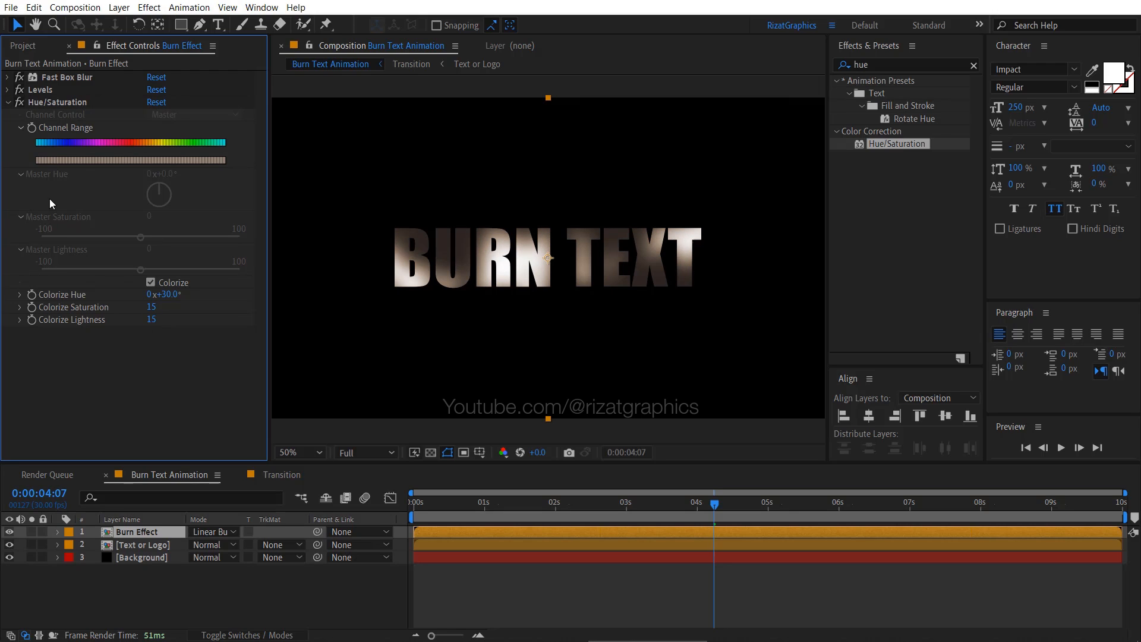
click(8, 102)
mouse_move(417, 507)
mouse_down()
mouse_move(696, 517)
mouse_move(748, 505)
mouse_up()
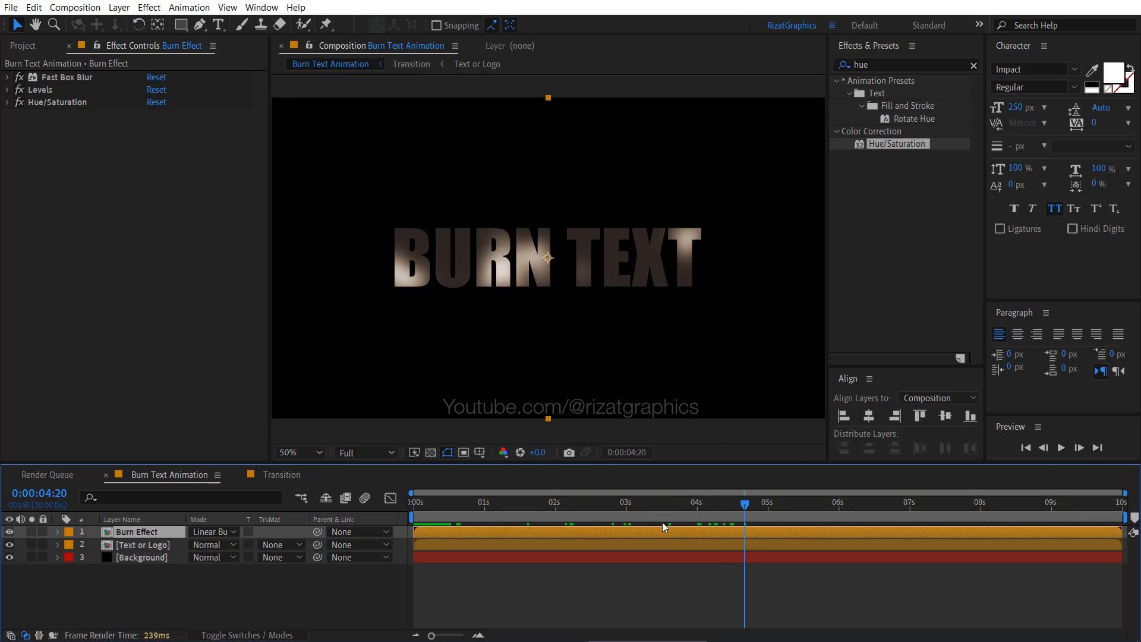
- Find the Set Matte effect and apply it to the Text or Logo layer
click(169, 544)
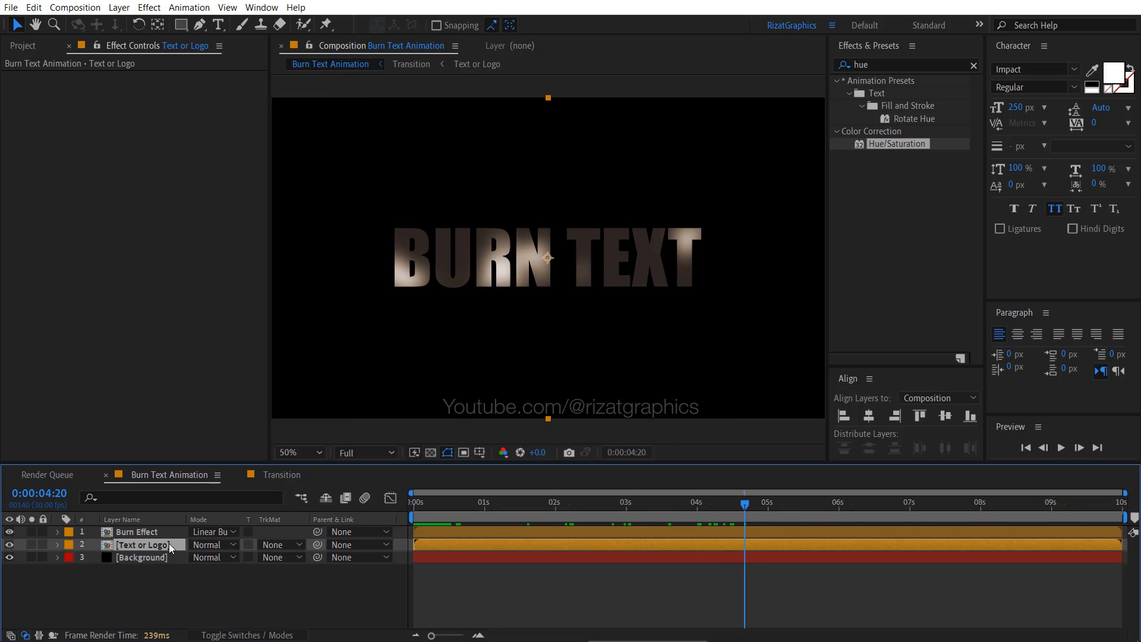
click(897, 64)
key(BackSpace)
text(set mat)
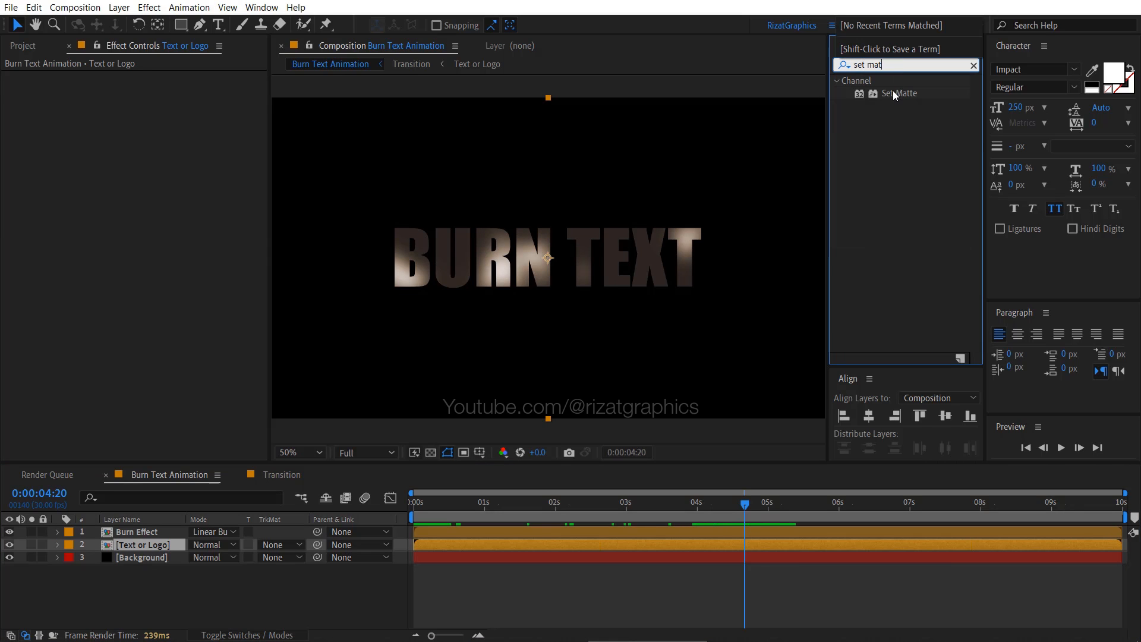
drag(895, 95, 165, 546)
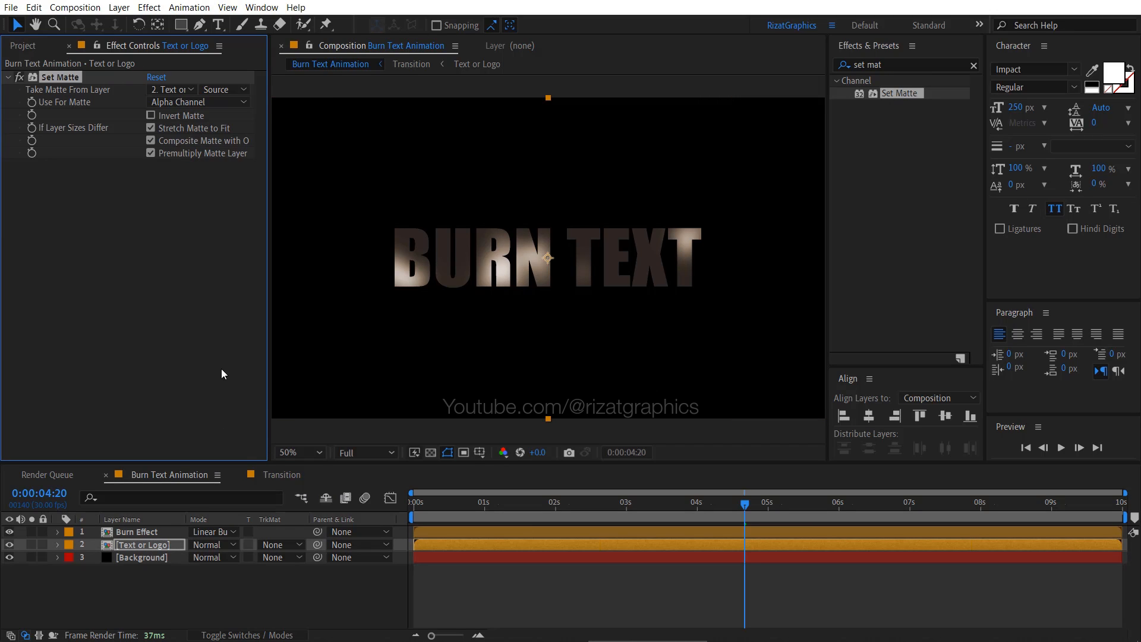
- Set Set Matte to take its matte from the Burn Effect layer using Luminance, and preview the text burning away
click(190, 89)
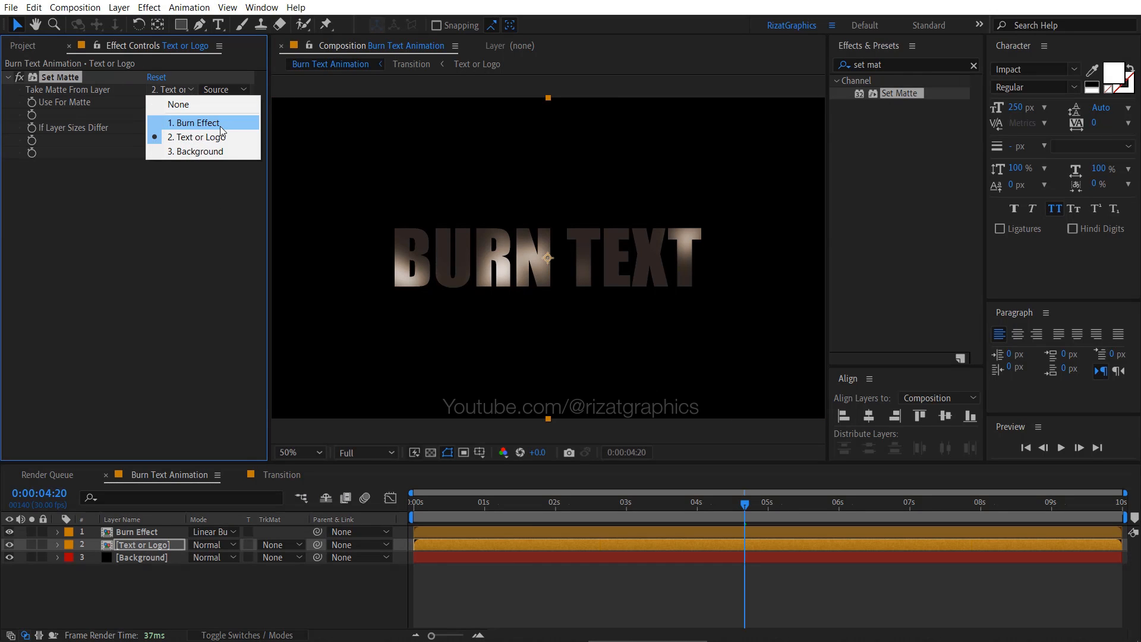
click(226, 125)
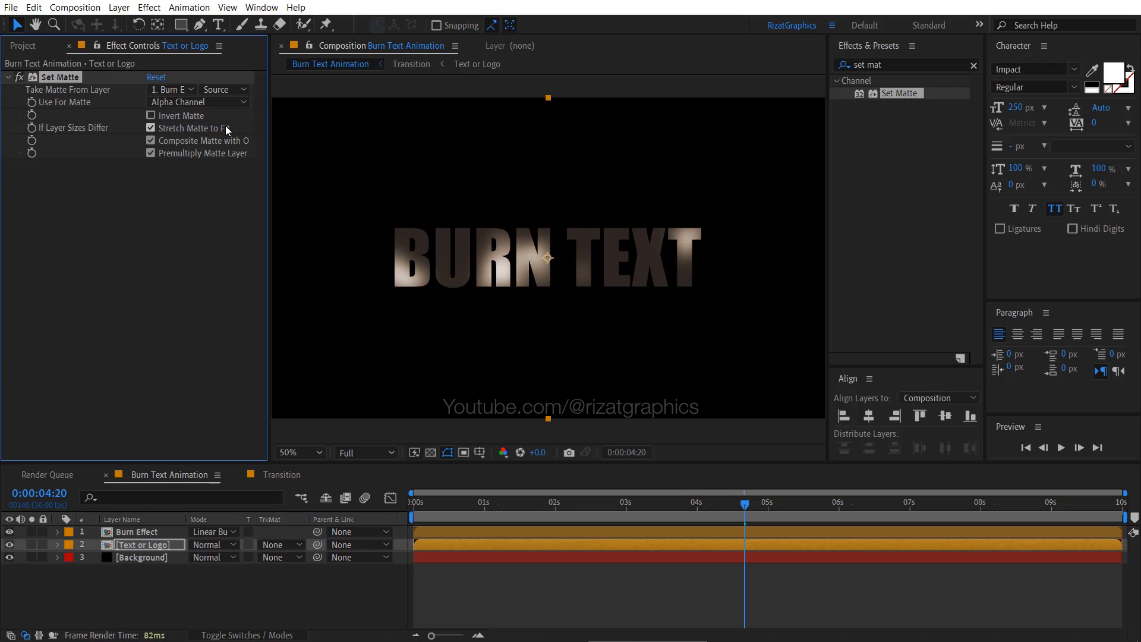
click(202, 102)
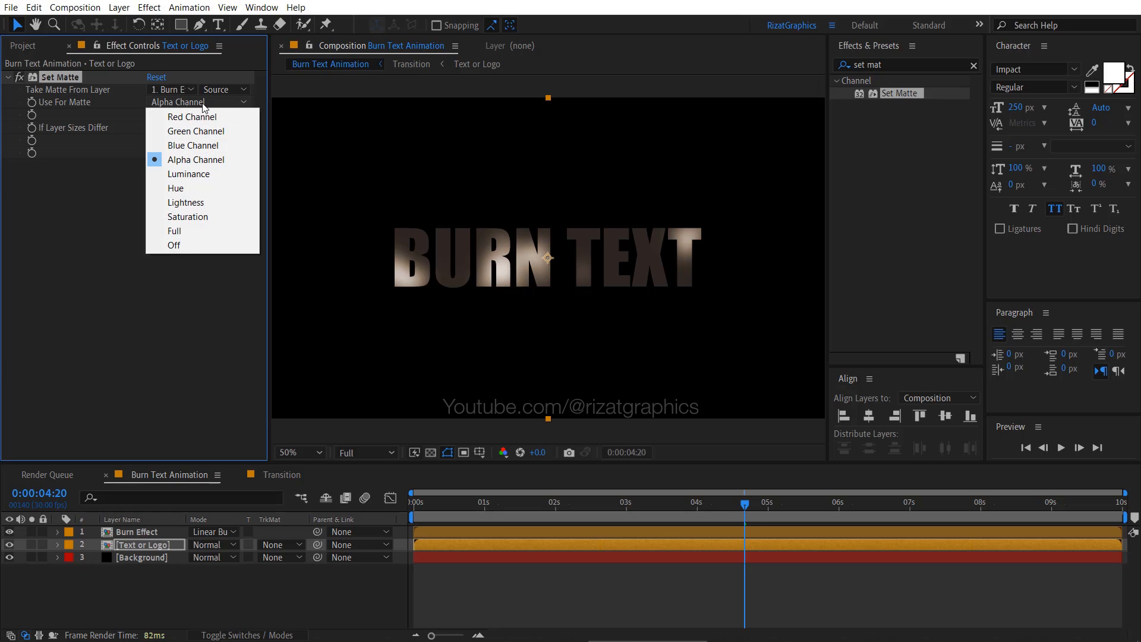
click(213, 179)
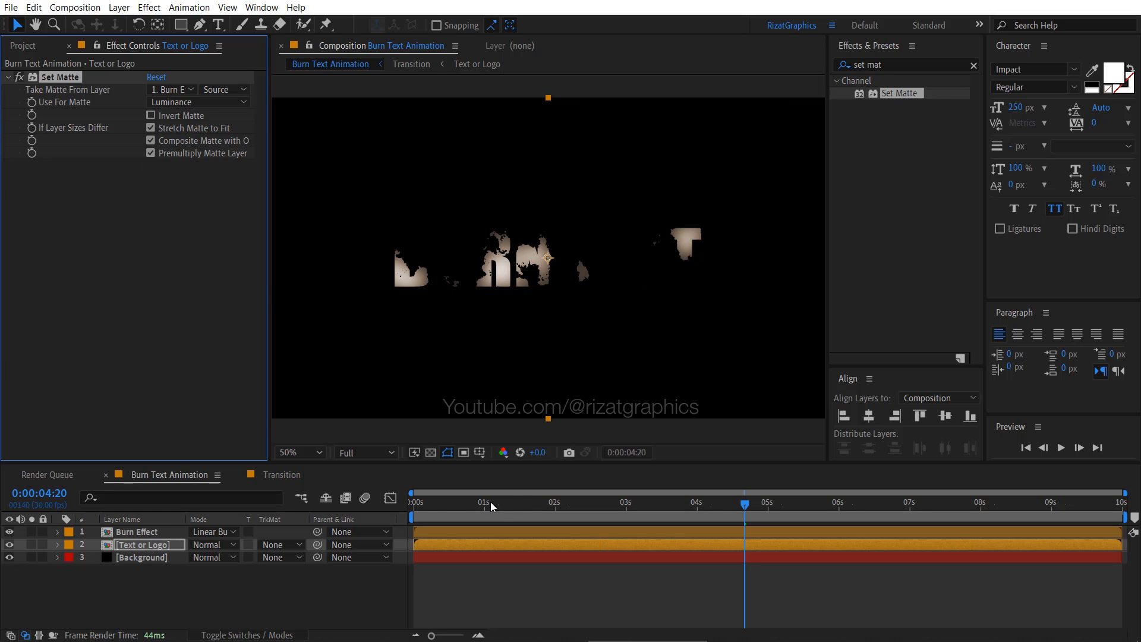
mouse_move(490, 502)
mouse_down()
mouse_move(731, 513)
mouse_move(534, 509)
mouse_up()
mouse_move(636, 519)
mouse_down()
mouse_move(790, 515)
mouse_move(727, 514)
mouse_up()
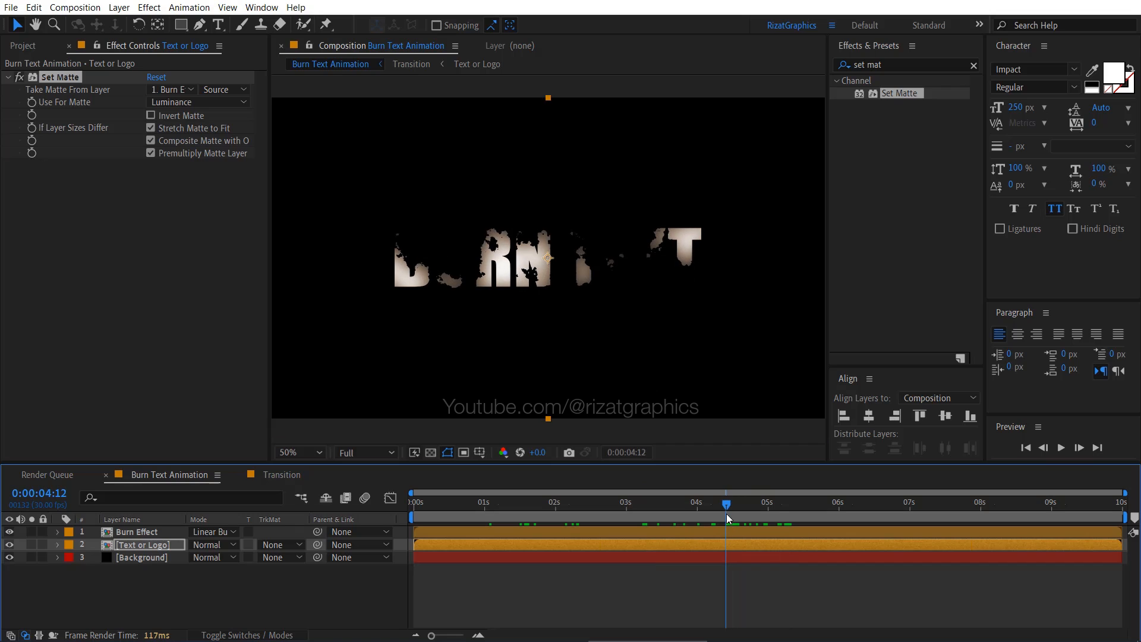
- Add the Transition composition above the Burn Effect layer and rename the new layer Fire Edges
click(163, 531)
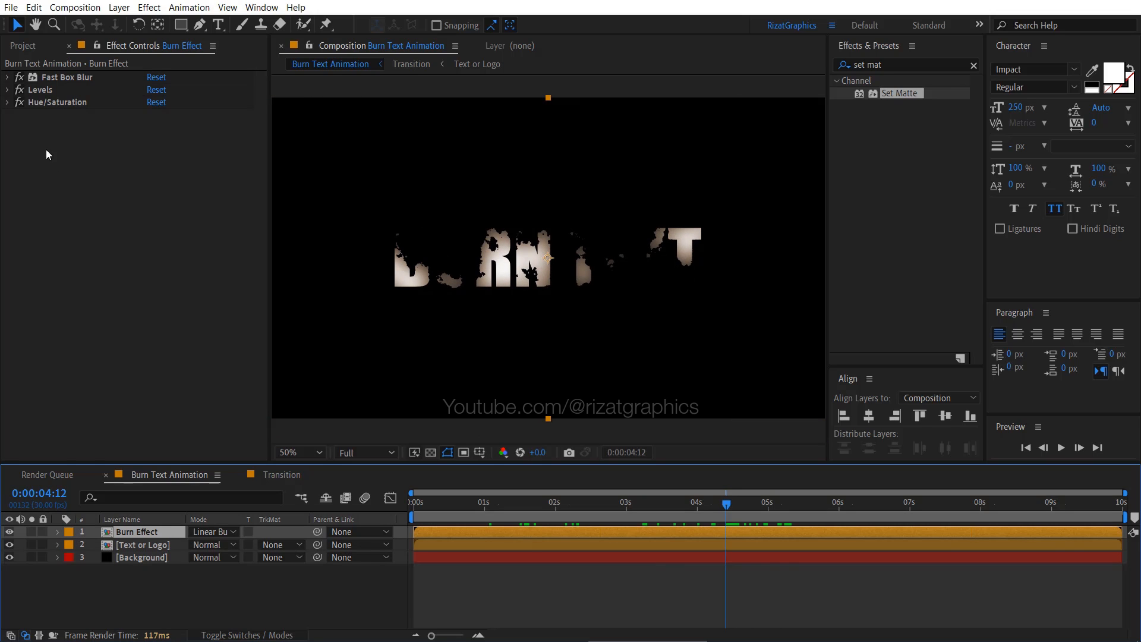
click(24, 46)
drag(102, 226, 129, 529)
key(Return)
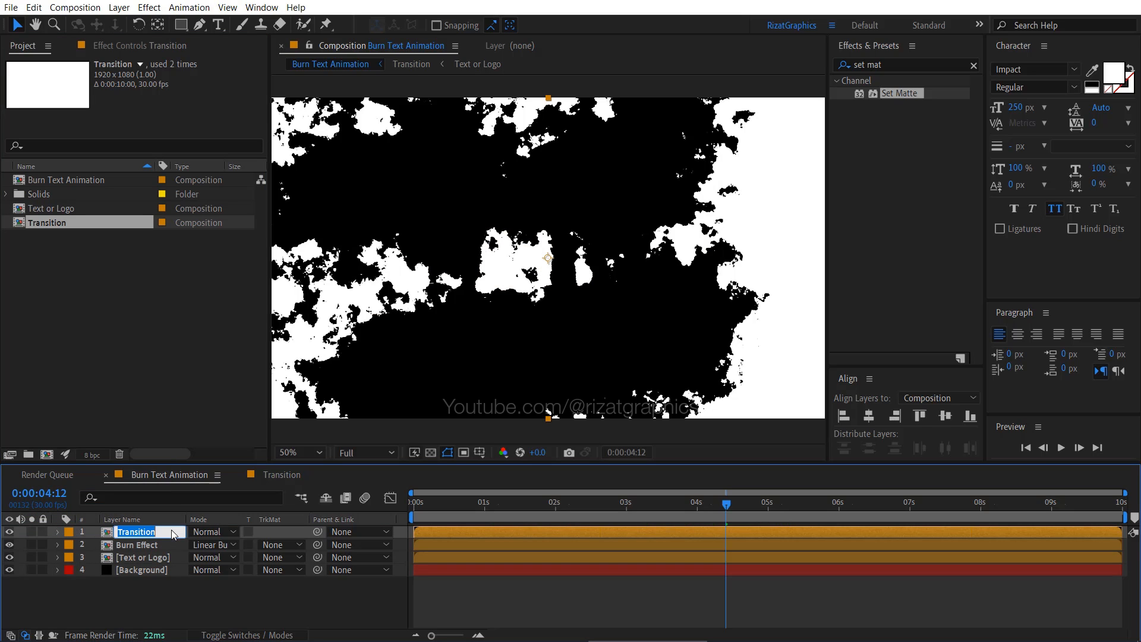
text(Fire Edges)
key(Return)
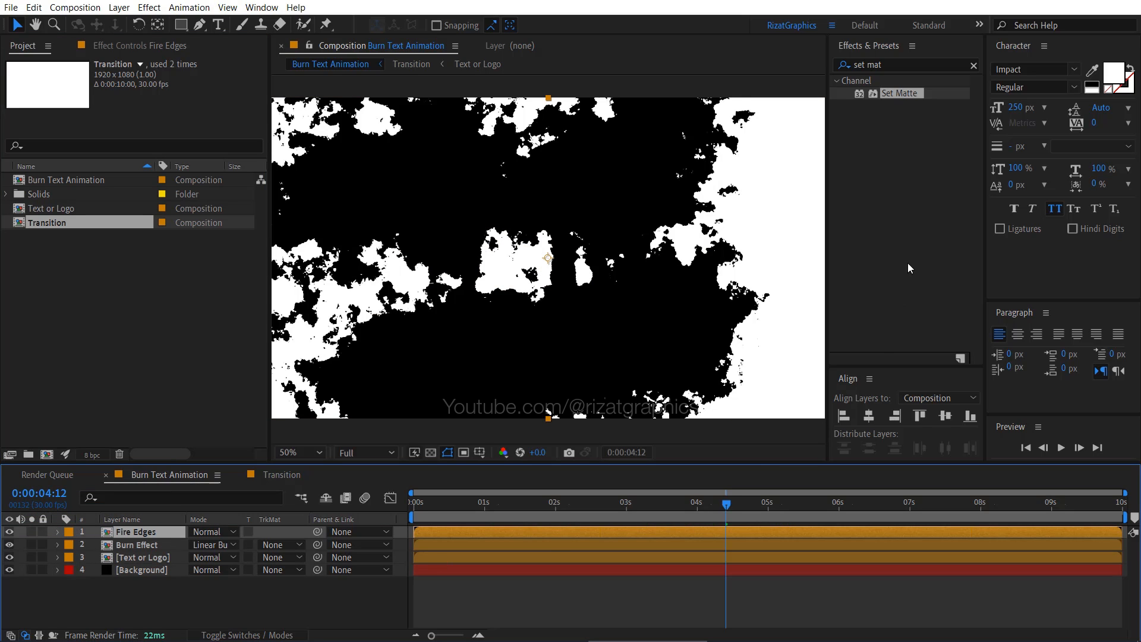
- Find the Invert effect and apply it to the Fire Edges layer
click(899, 66)
text(invert)
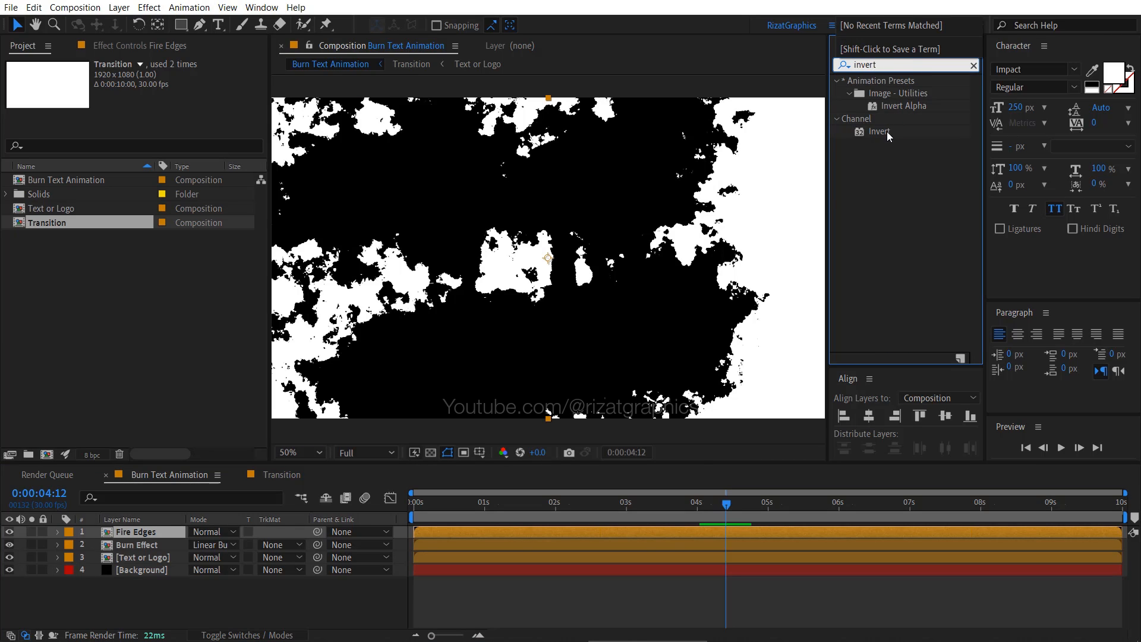
drag(888, 136, 159, 533)
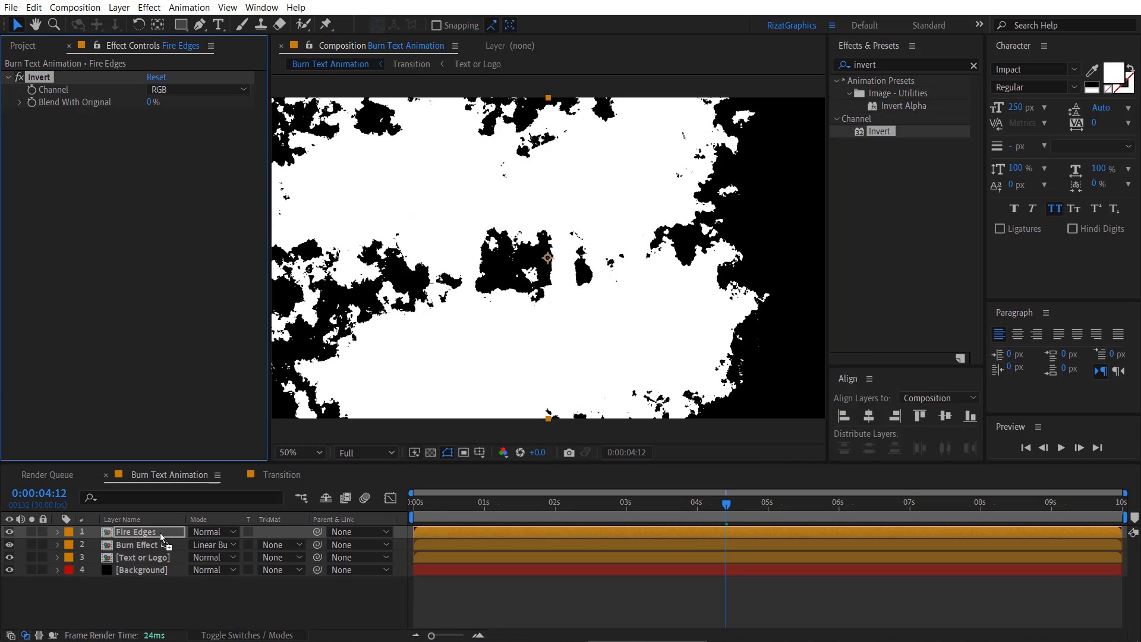
- Apply the Turbulent Displace effect below Invert on the Fire Edges layer and lower its displacement Amount
click(891, 65)
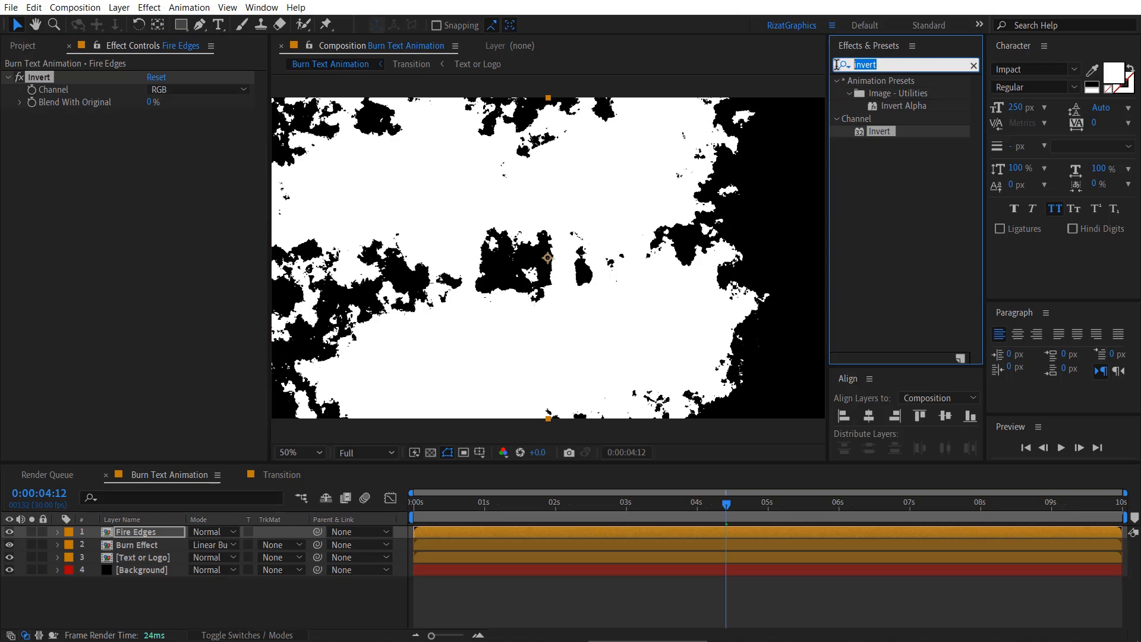
text(turbu)
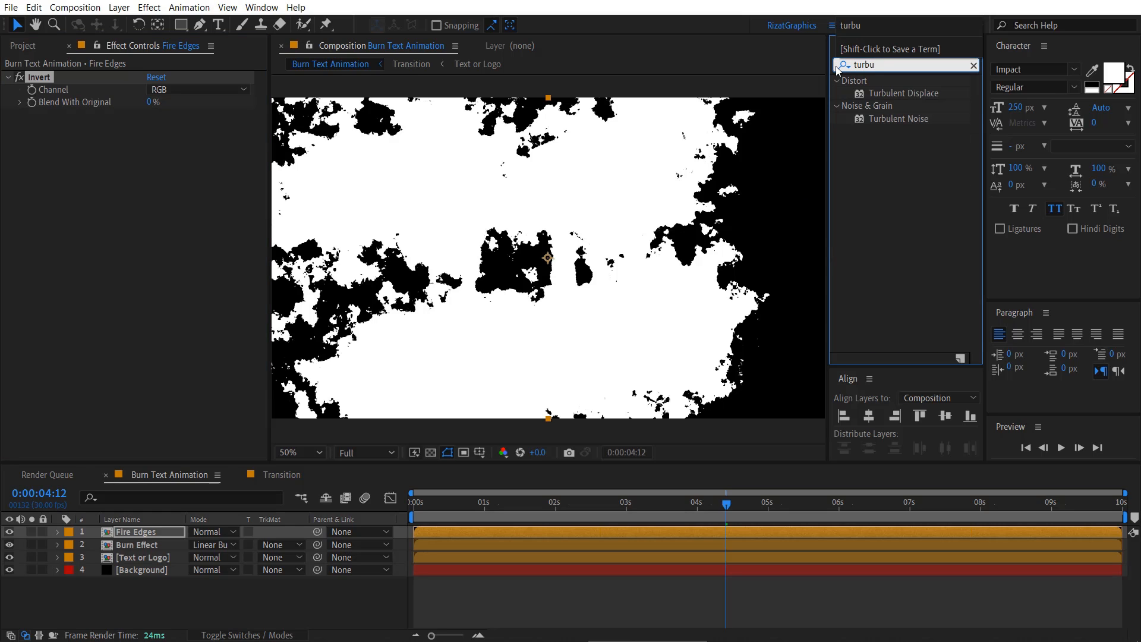
drag(885, 91, 106, 186)
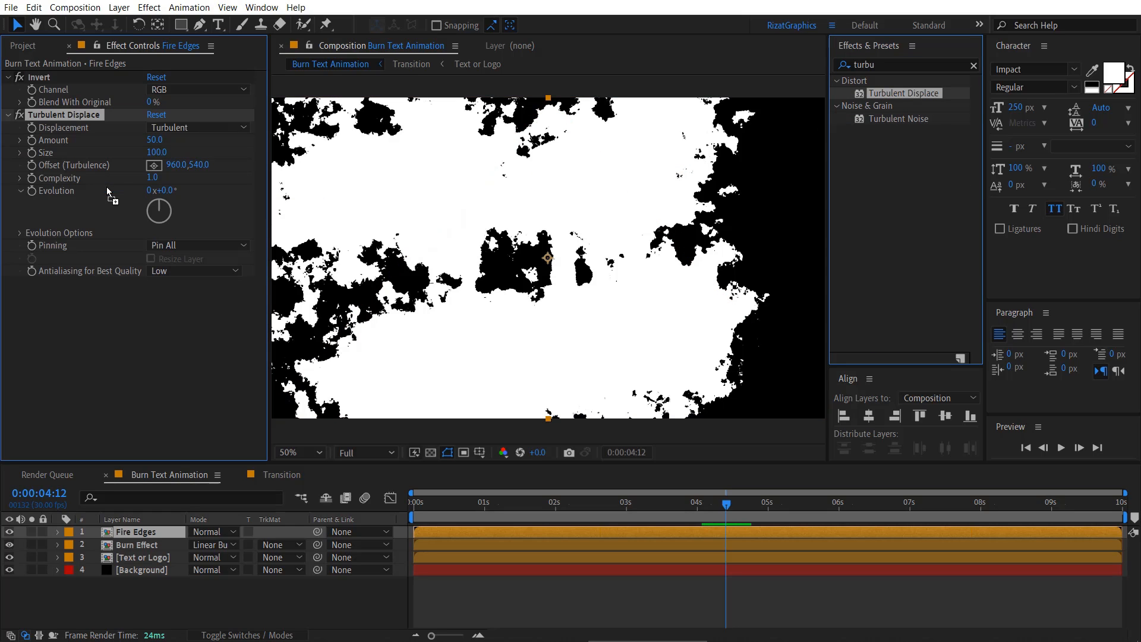
click(162, 148)
text(25)
key(Return)
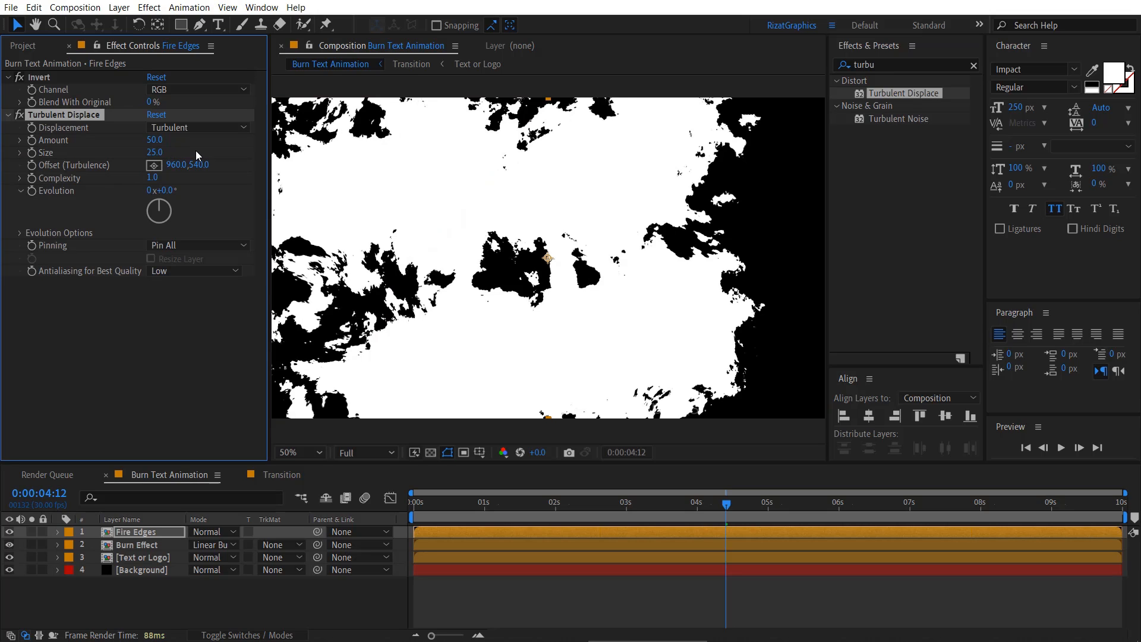
- Add CC Composite below Turbulent Displace on the Fire Edges layer, set Composite Original to Multiply, and preview the edges over time
drag(887, 65, 833, 63)
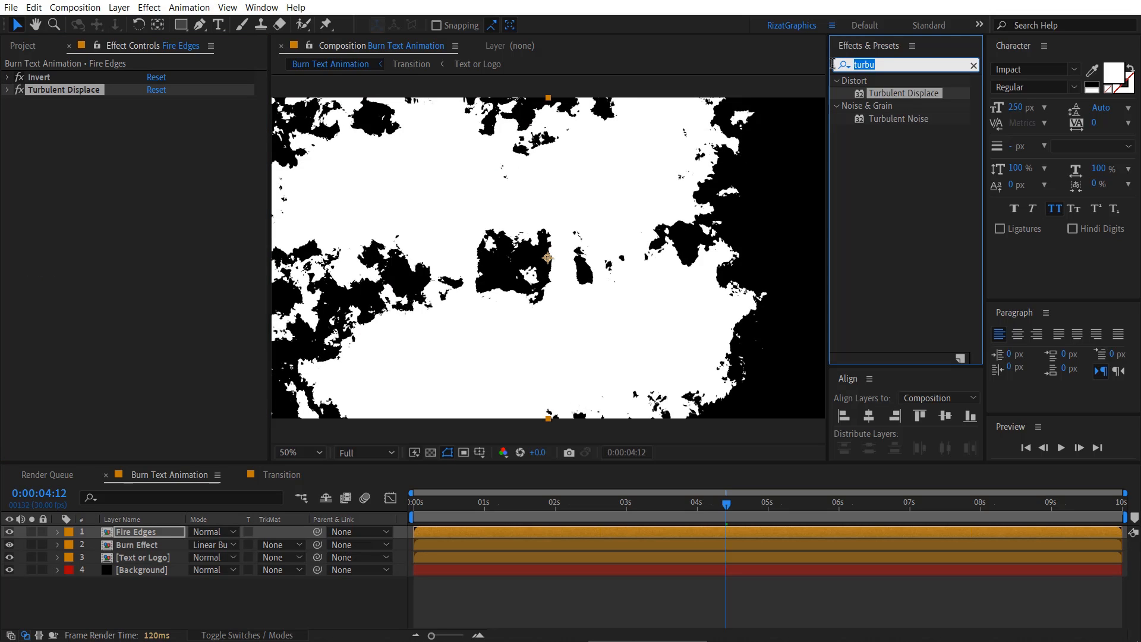
text(cc com)
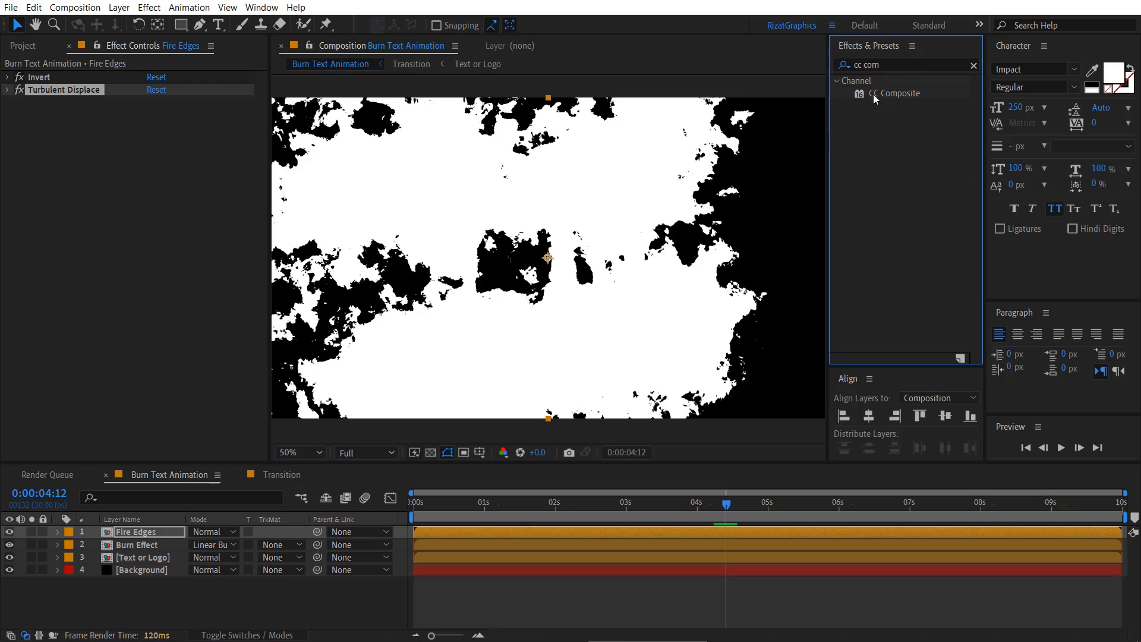
drag(873, 94, 171, 160)
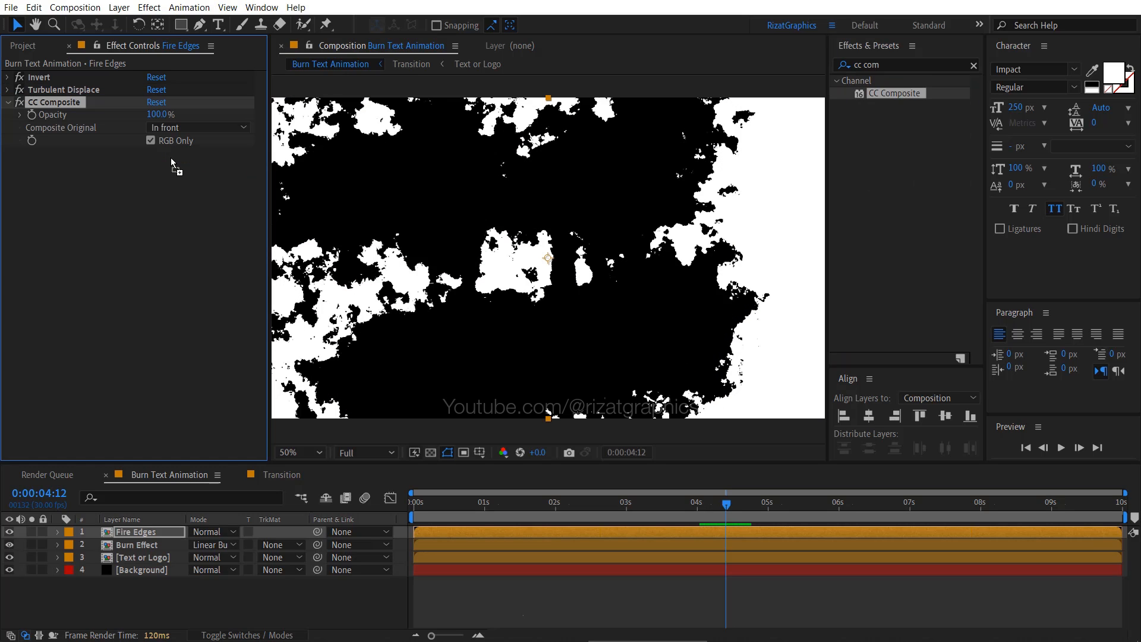
click(204, 128)
click(245, 197)
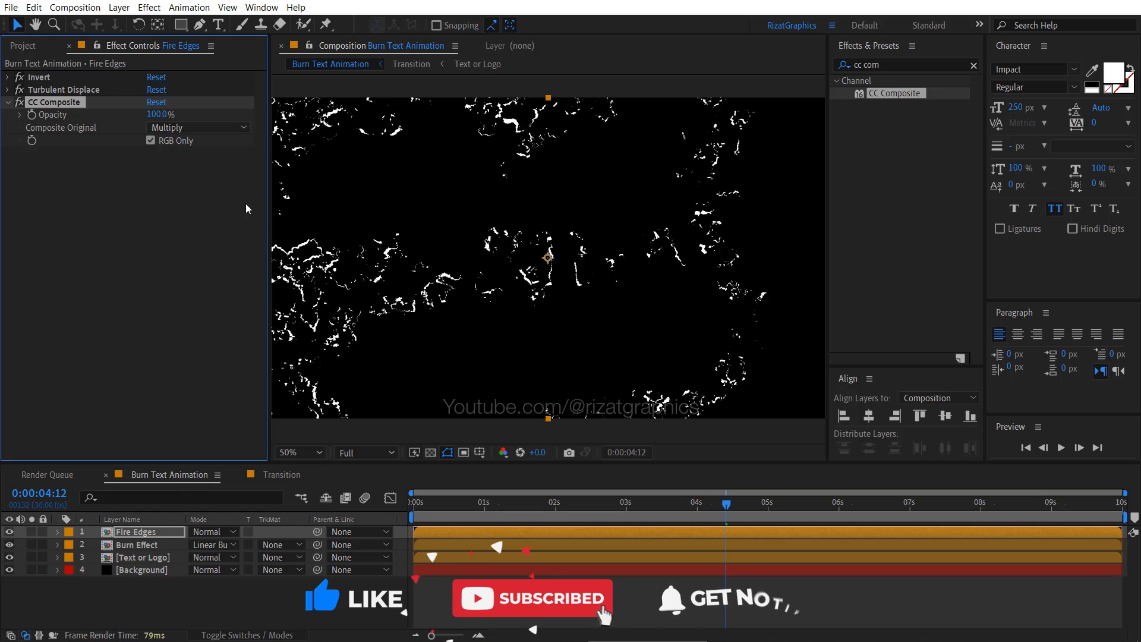
click(558, 512)
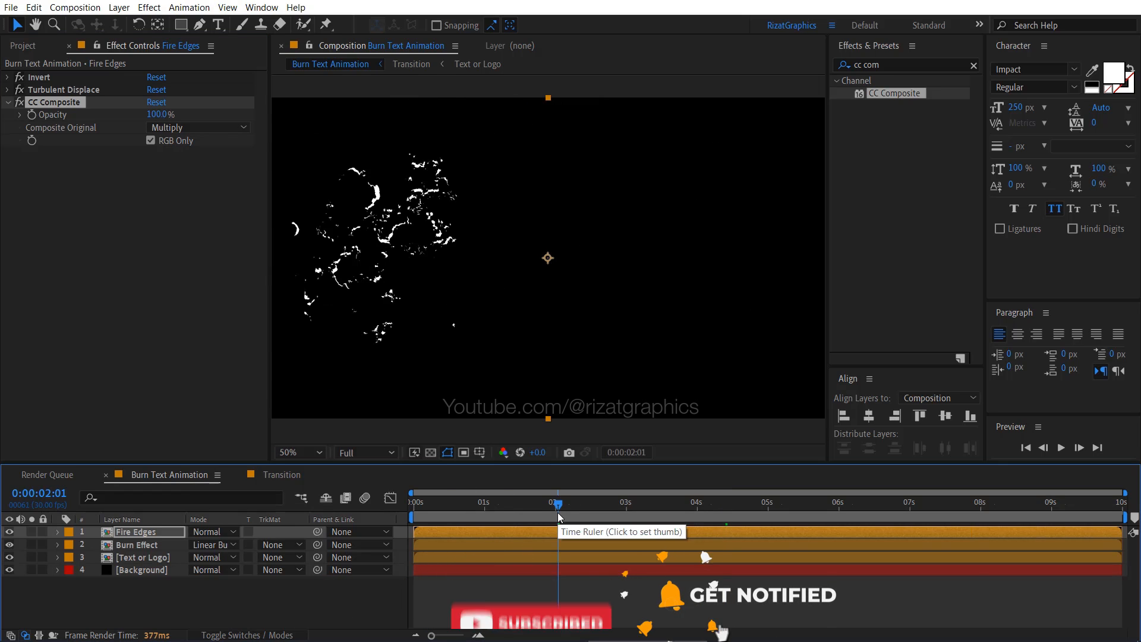
drag(557, 512, 644, 511)
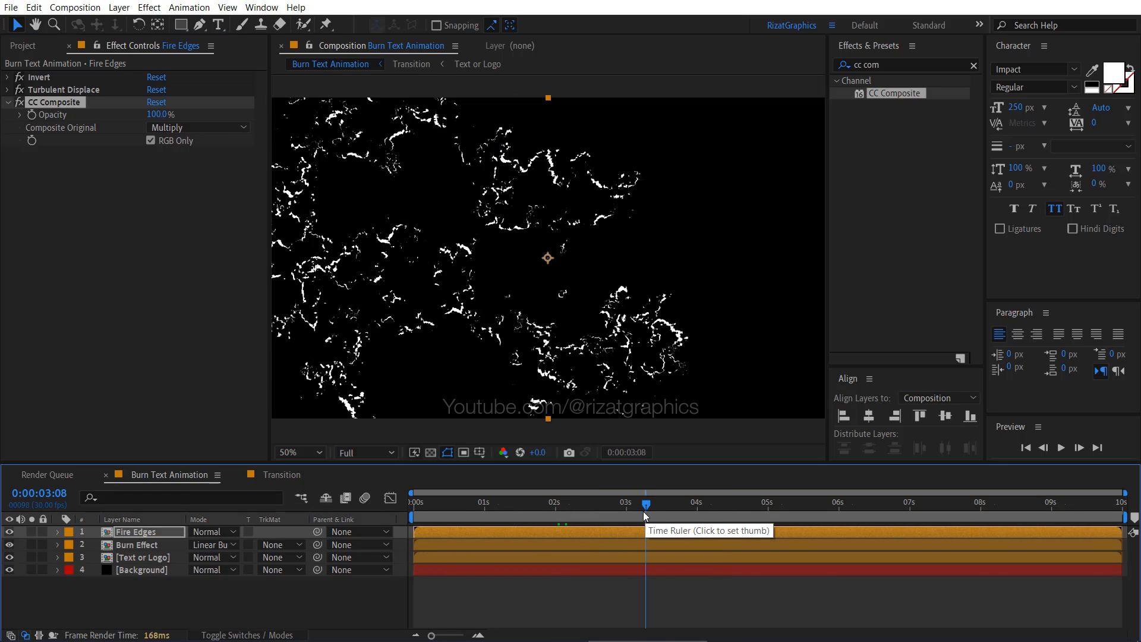
- Set the Fire Edges layer's blending mode to Add and preview the edges over the burning text
click(228, 529)
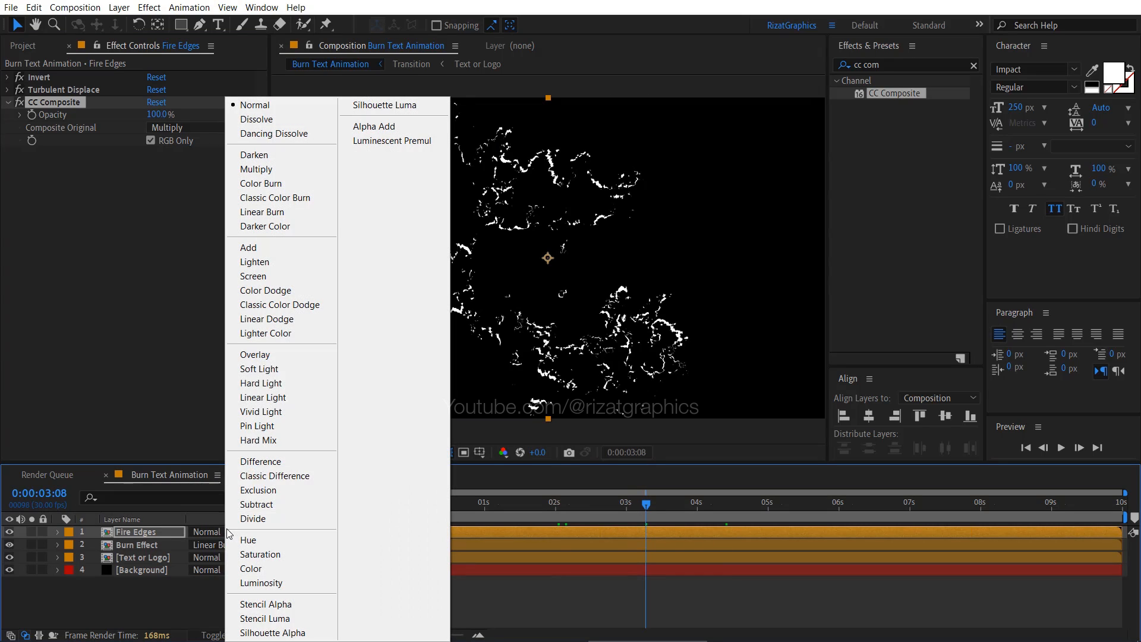
click(266, 249)
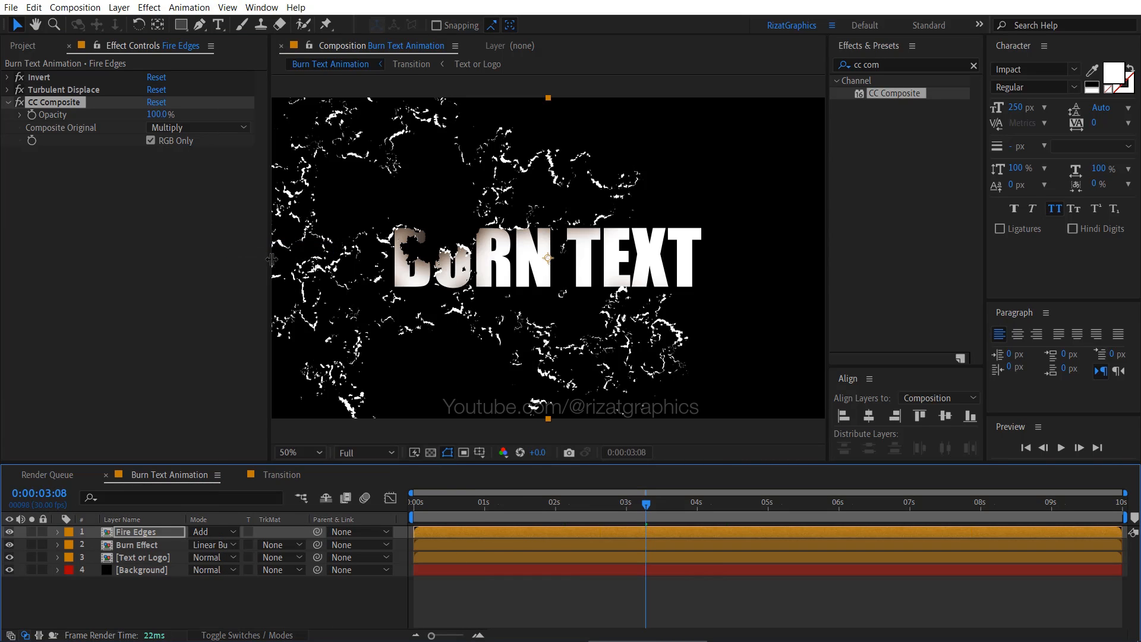
drag(565, 501, 506, 501)
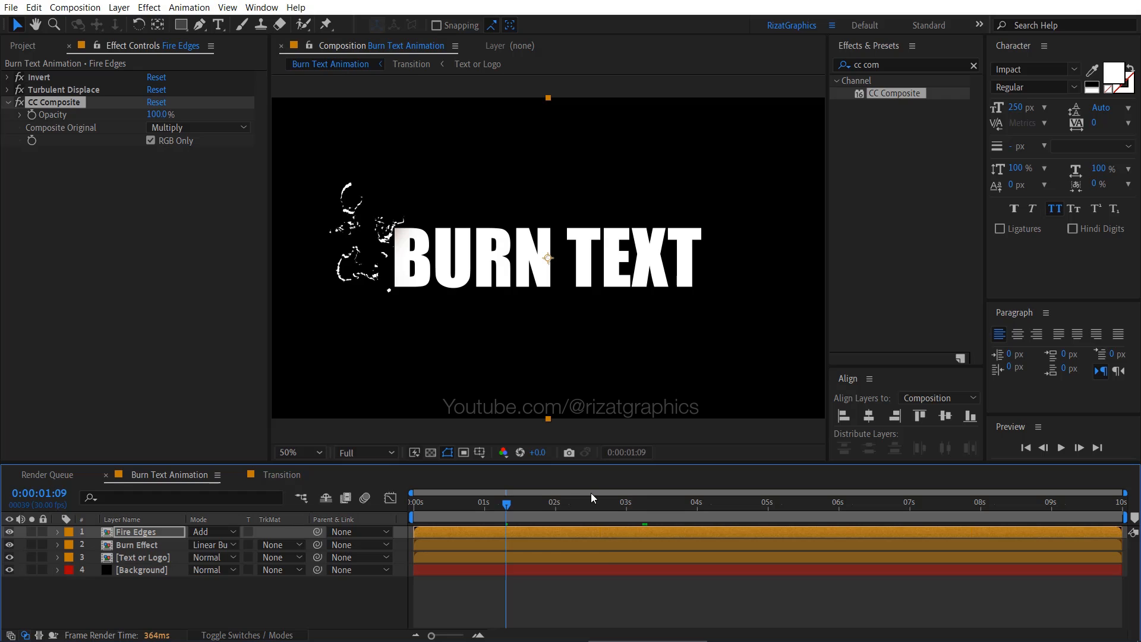
drag(607, 502, 754, 515)
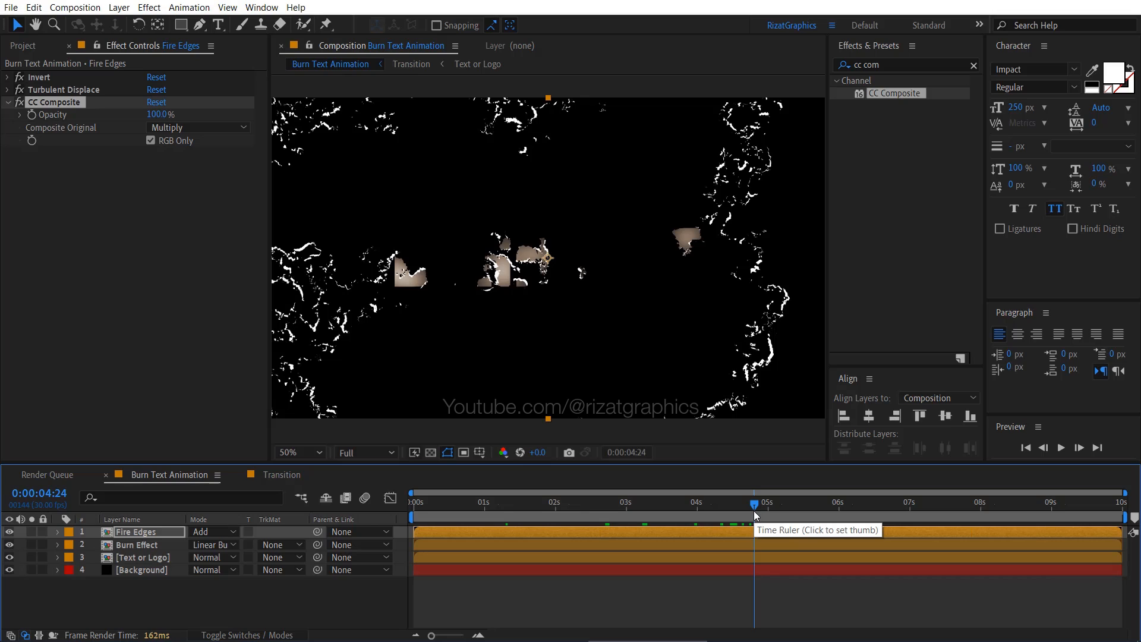
- Find the Fractal Noise effect and add it below CC Composite on the Fire Edges layer
click(159, 530)
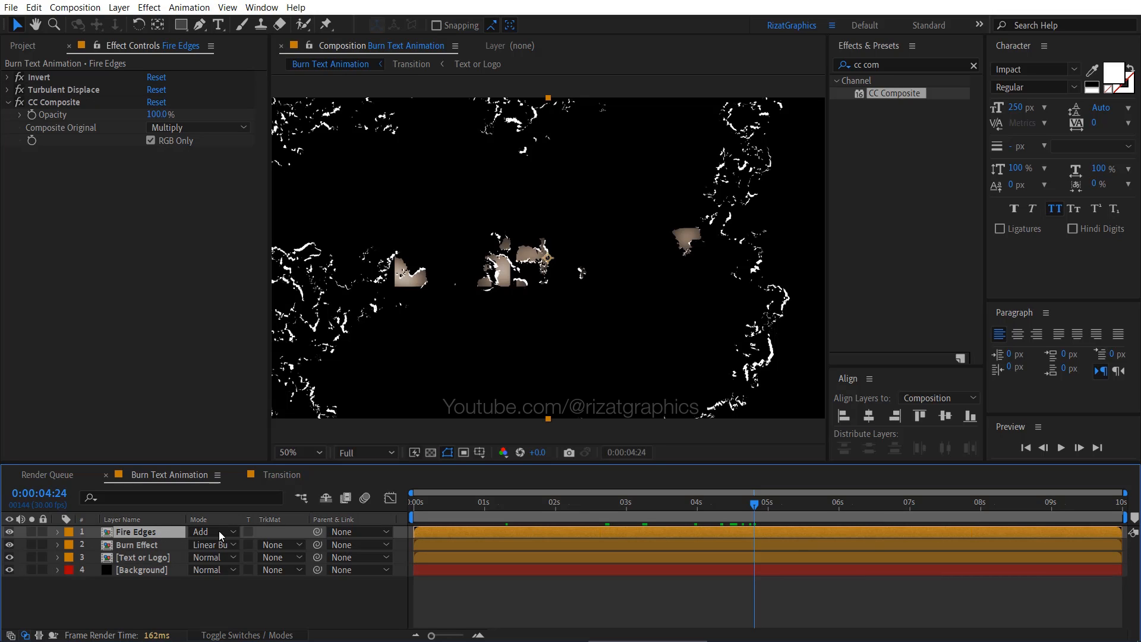
click(839, 66)
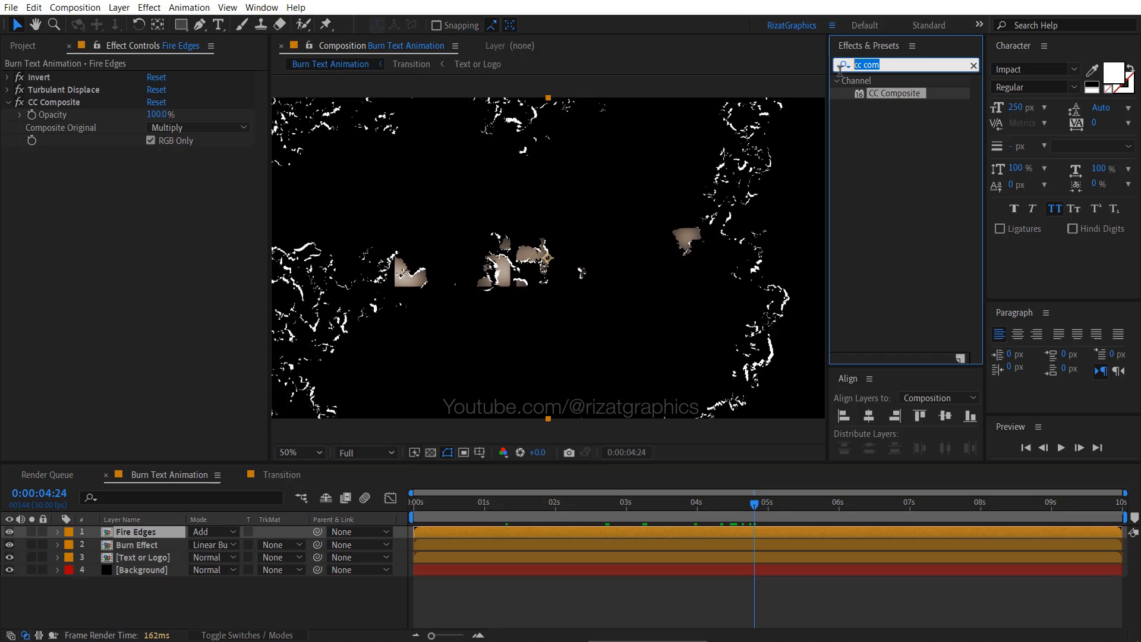
text(fractal)
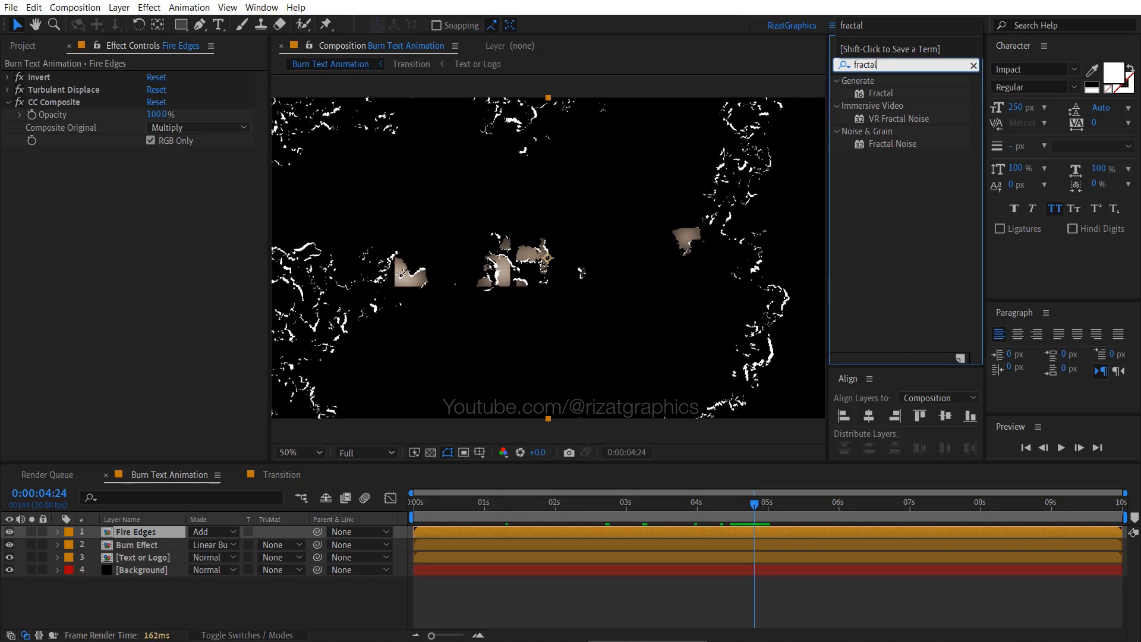
drag(894, 147, 138, 245)
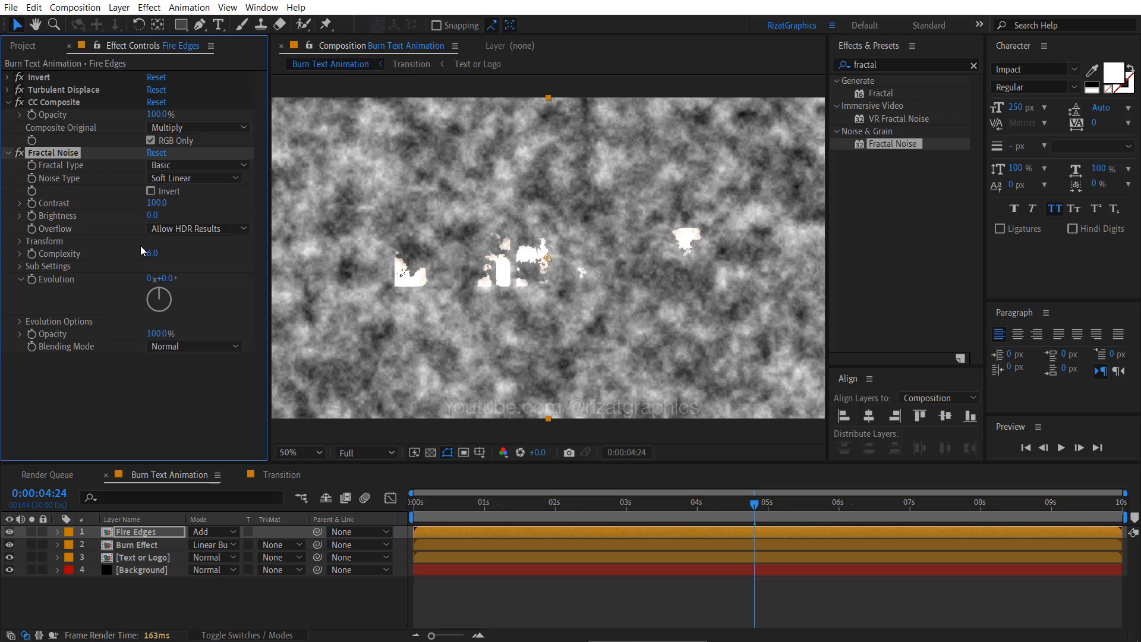
- Set the Fractal Noise effect's Contrast to 200 and Brightness to -20 on the Fire Edges layer
click(156, 202)
text(200)
key(Tab)
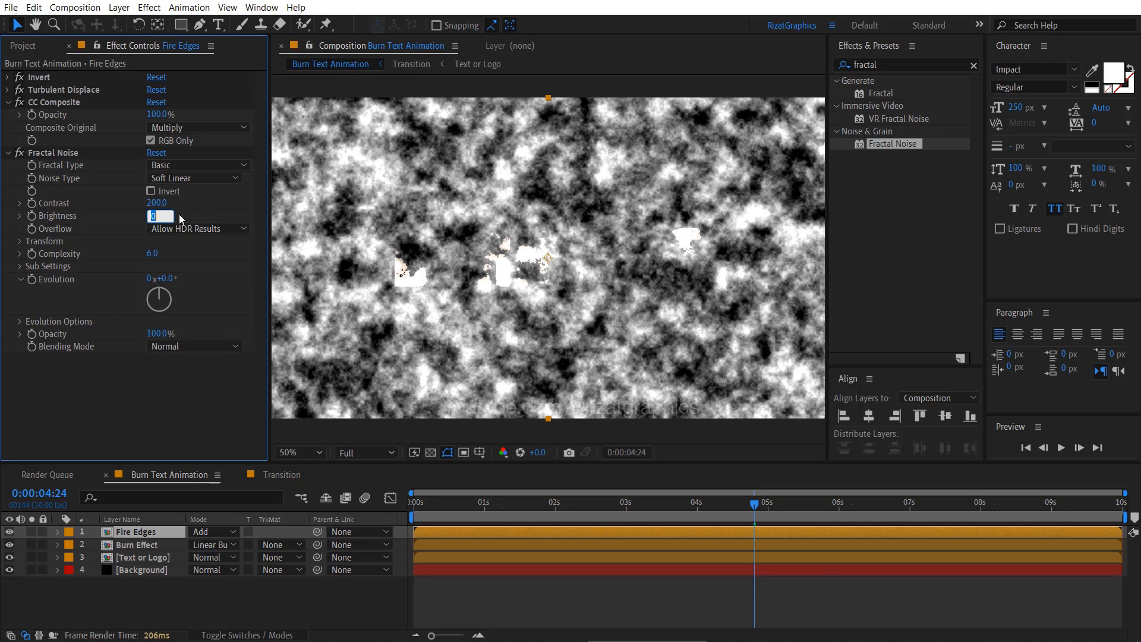
text(-20)
key(Return)
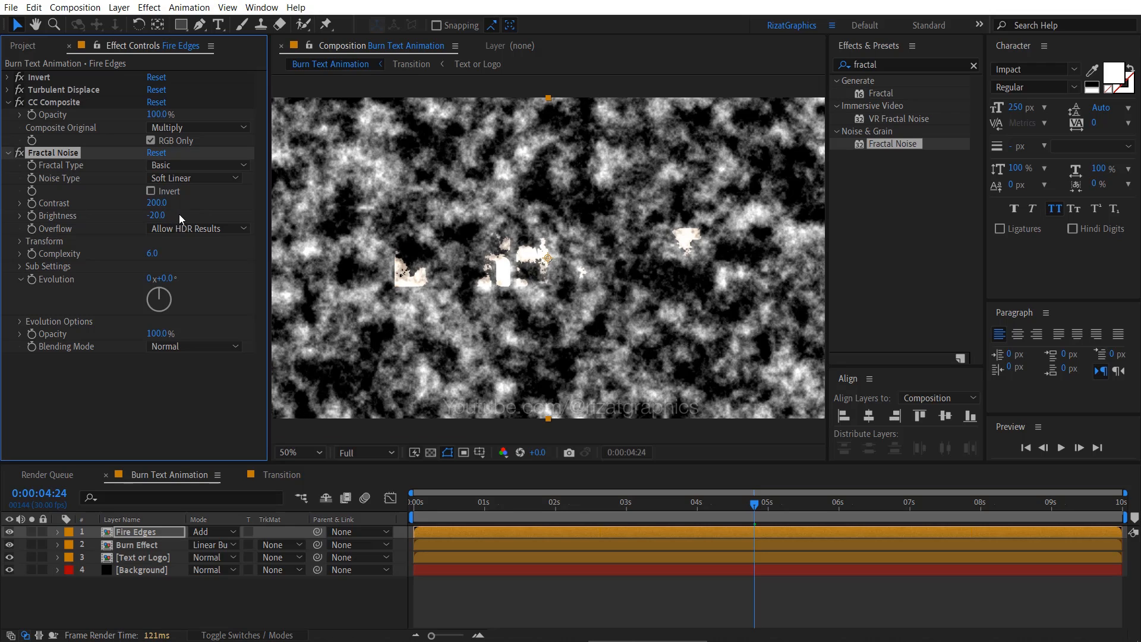
- Set Fractal Noise's Sub Influence to 200 and its Blending Mode to Multiply, and collapse the effect settings
click(18, 267)
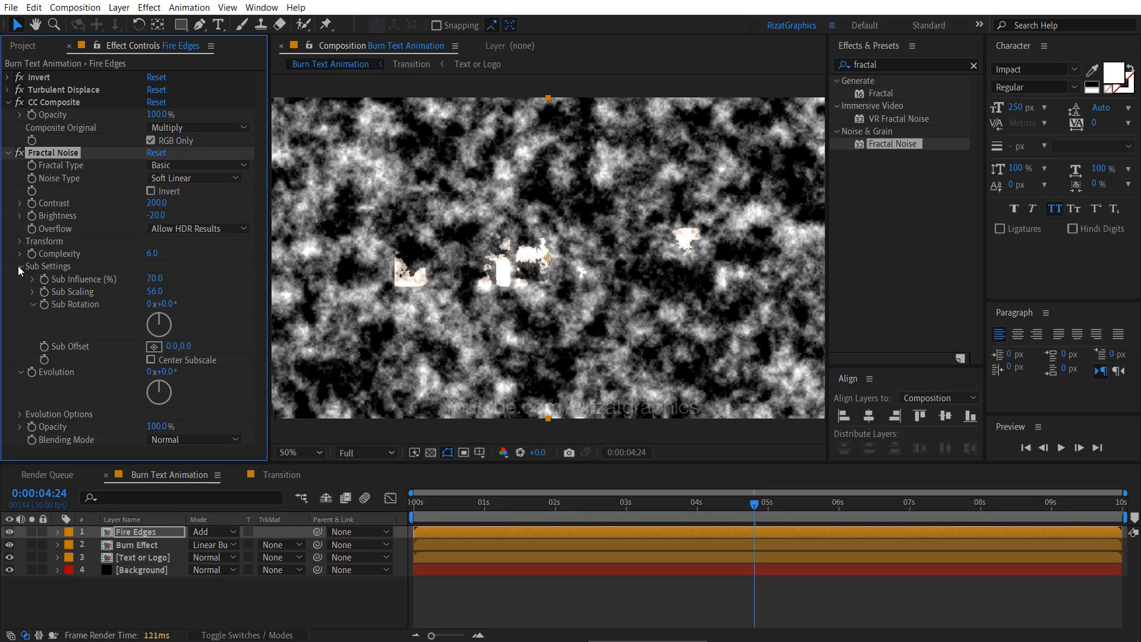
click(154, 279)
text(200)
key(Return)
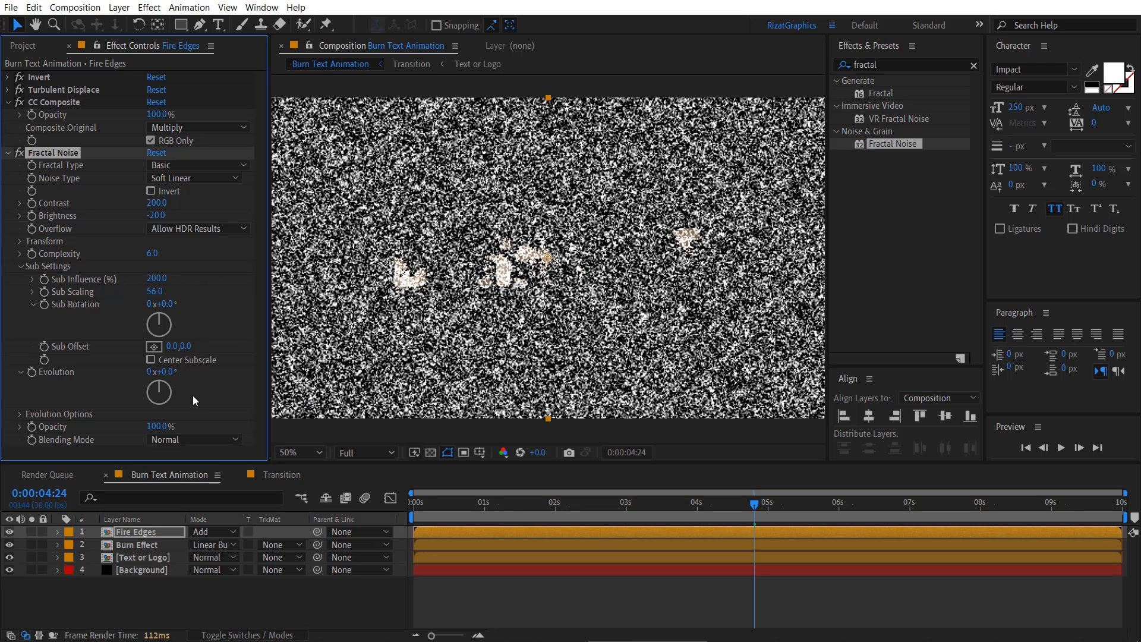
click(192, 441)
click(210, 228)
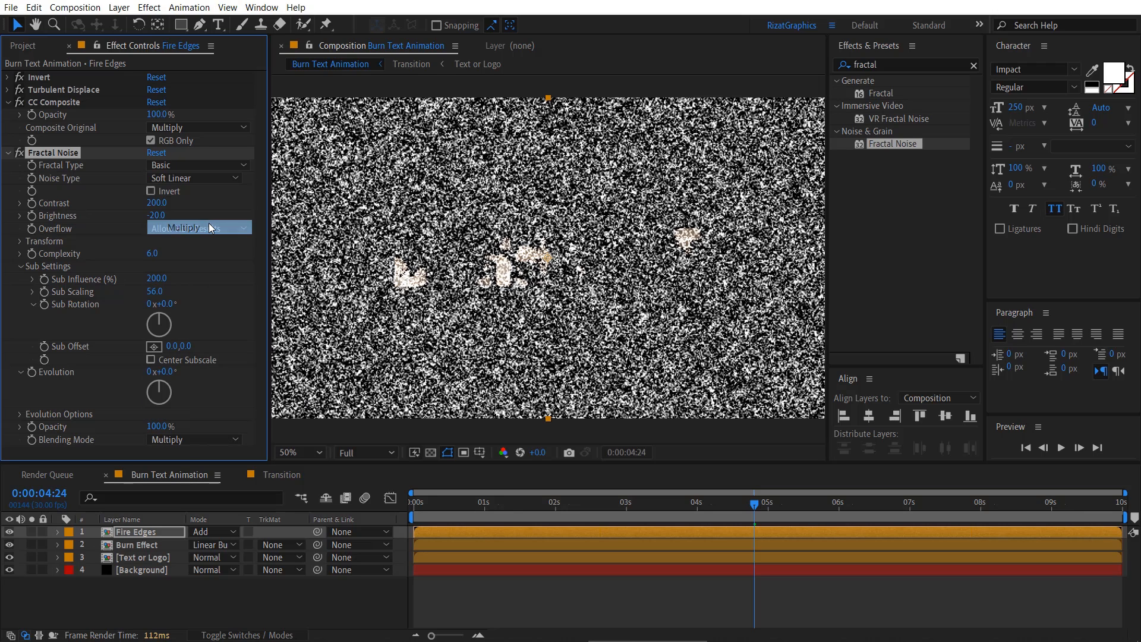
click(8, 103)
click(8, 118)
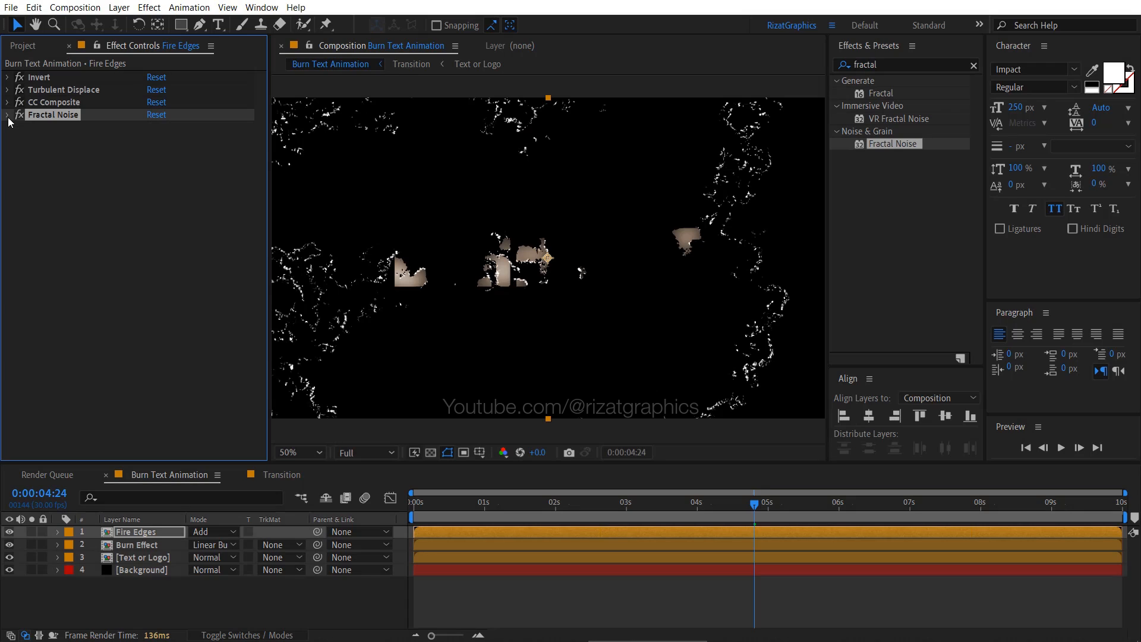
- Add the Set Matte effect below Fractal Noise on the Fire Edges layer and take the matte from the Text or Logo layer
click(838, 65)
text(set matt)
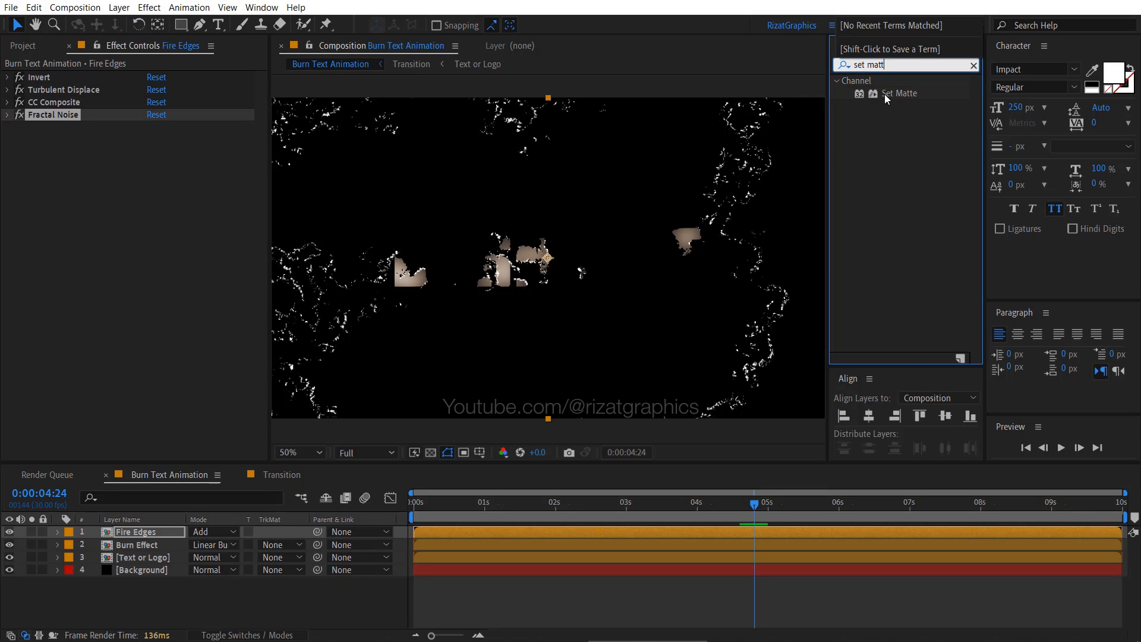
drag(899, 93, 141, 533)
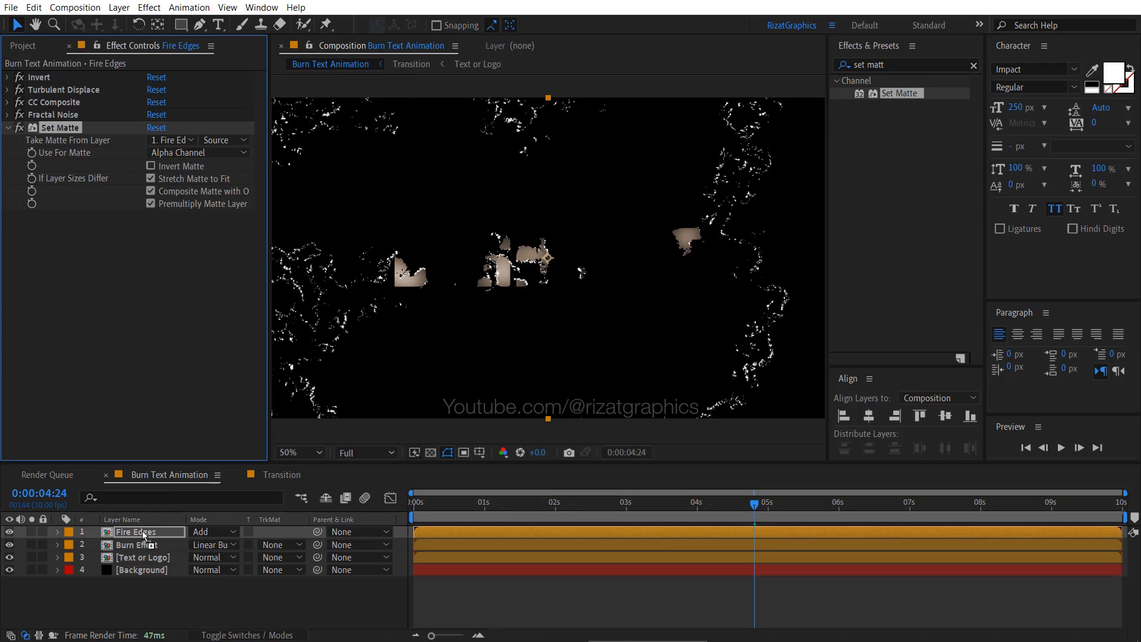
click(188, 143)
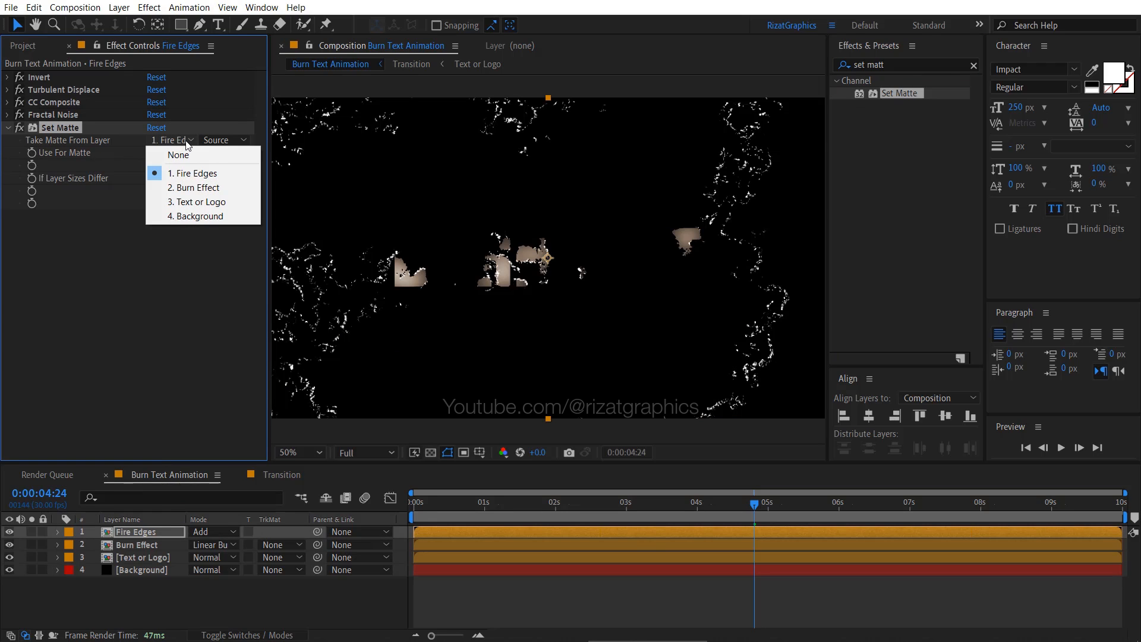
click(190, 202)
click(178, 153)
click(229, 203)
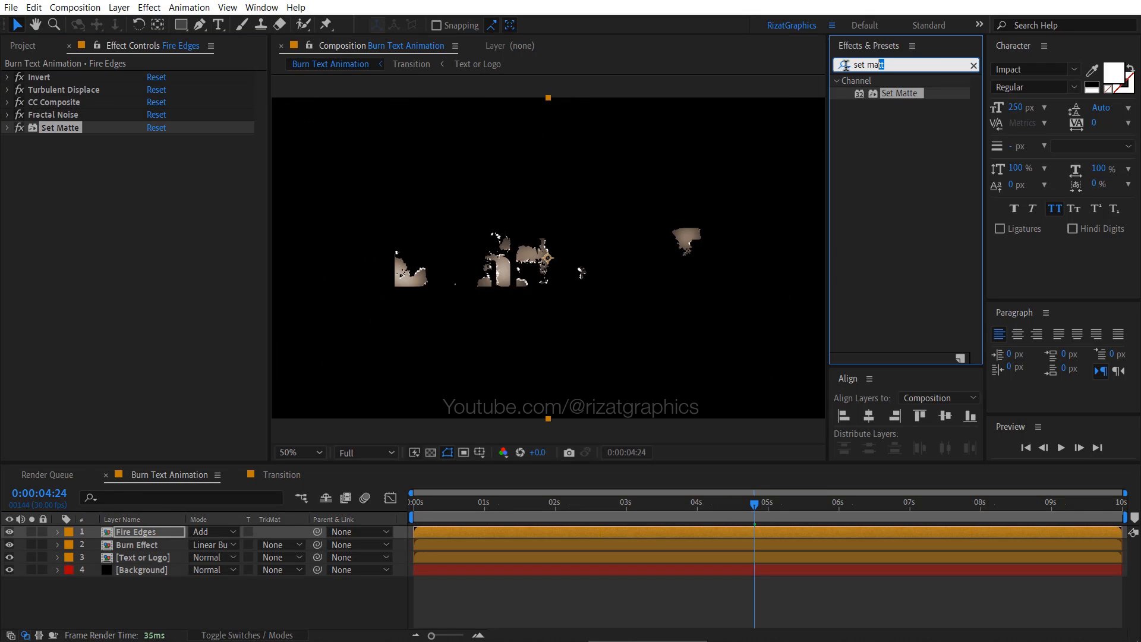
- Add the Tritone effect below Set Matte on the Fire Edges layer and set its Highlights color to FFD900
drag(845, 65, 844, 66)
text(trito)
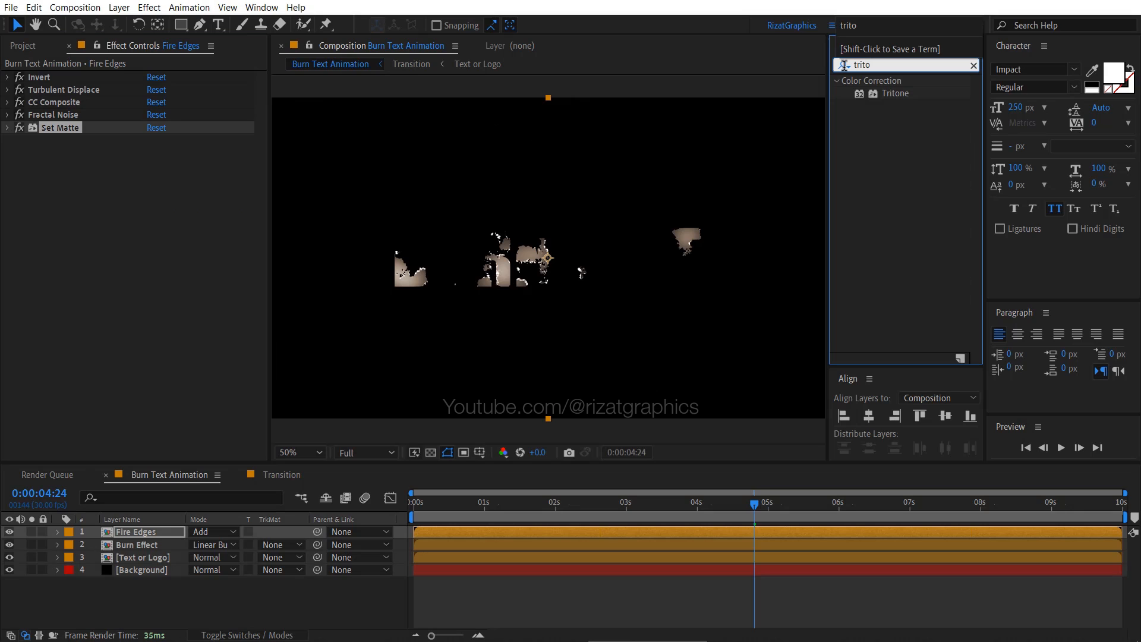
drag(891, 93, 161, 202)
click(156, 153)
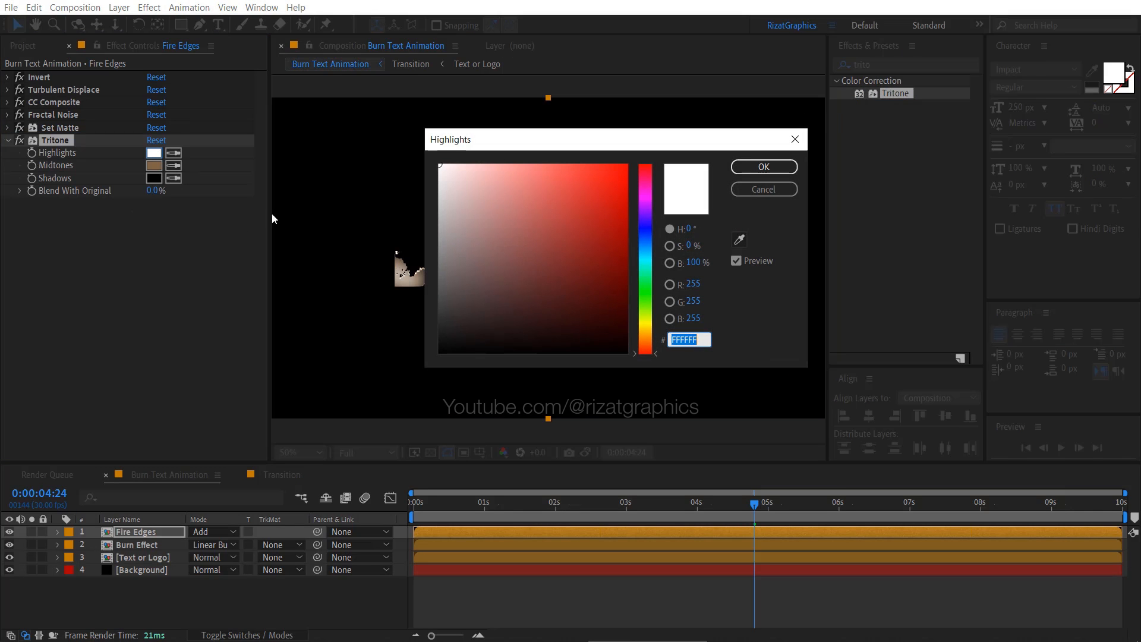
text(FFD90)
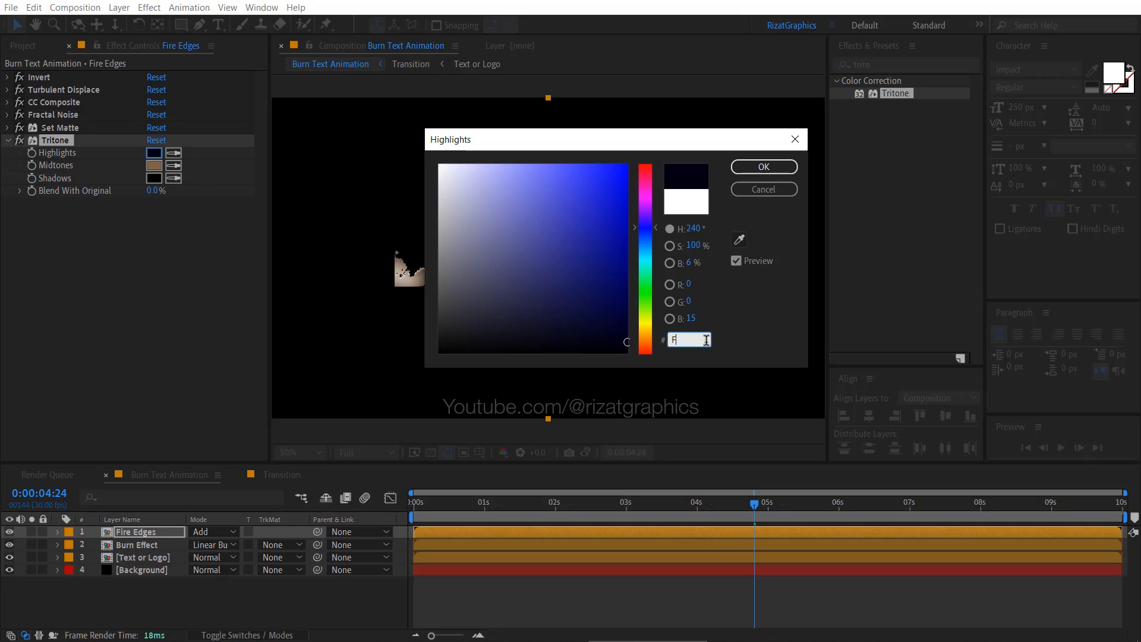
text(0)
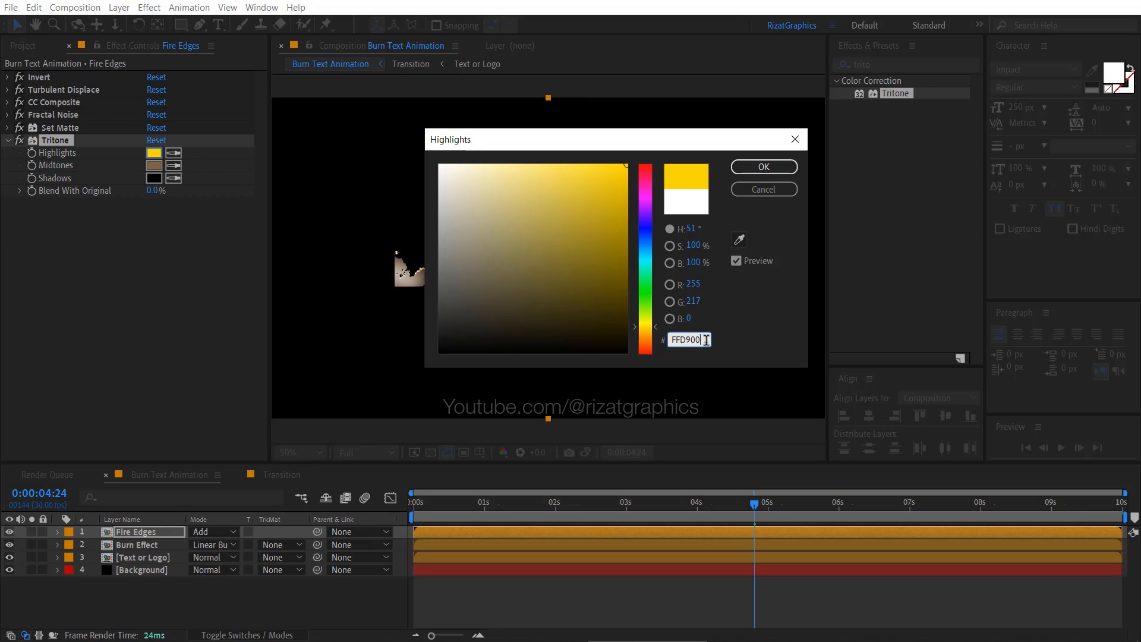
click(756, 166)
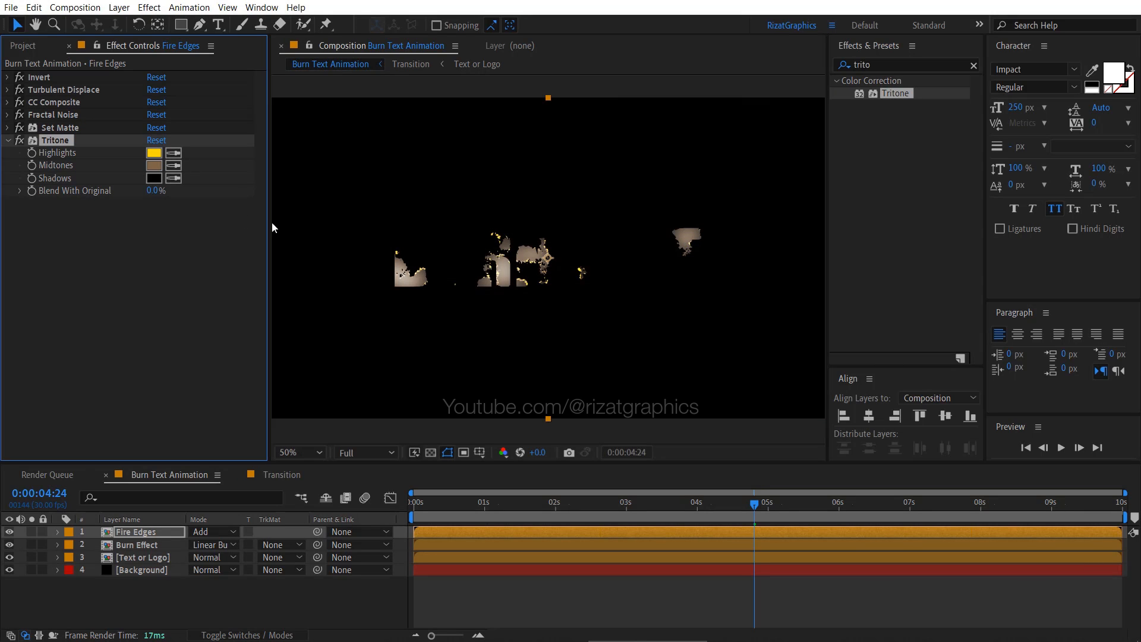
- Set the Tritone effect's Midtones color to FF8600 and collapse its settings
click(154, 166)
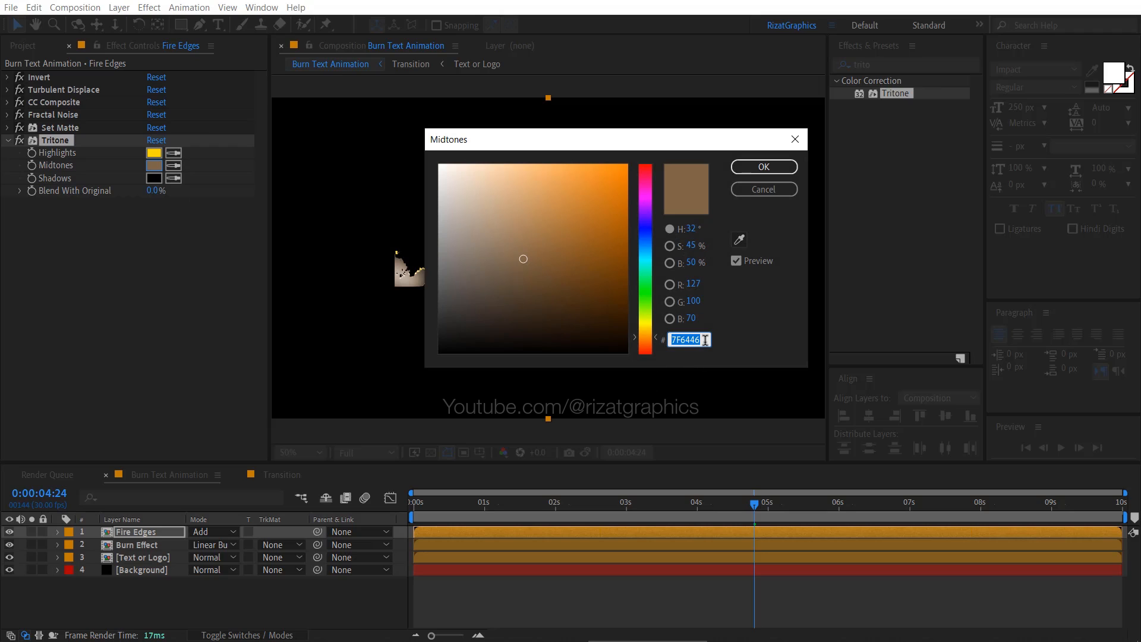
text(FF8)
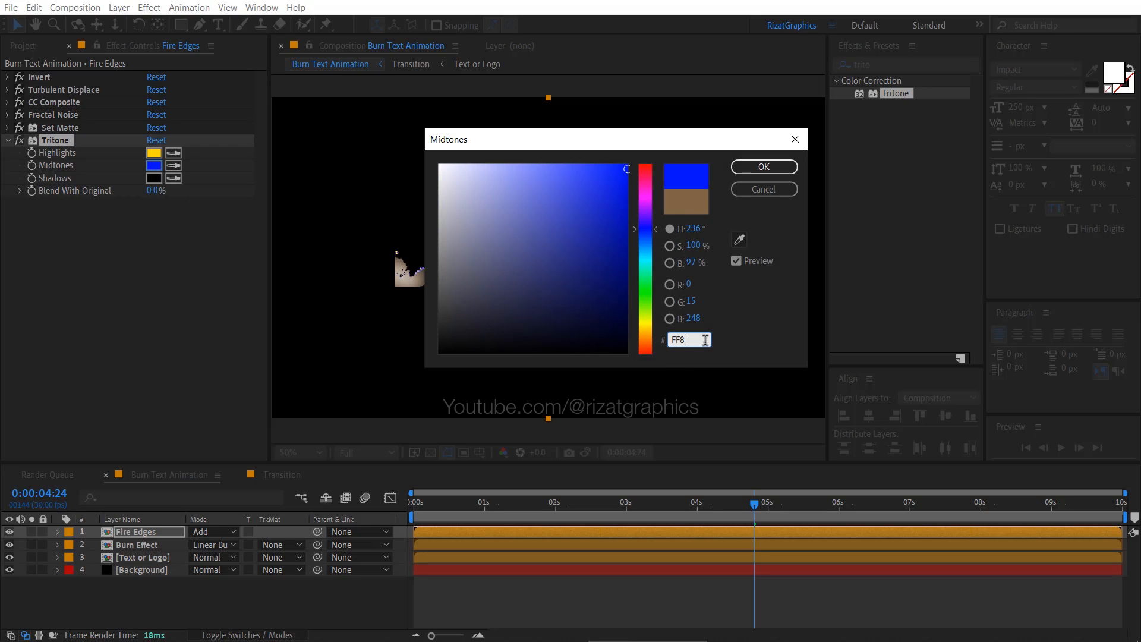
text(600)
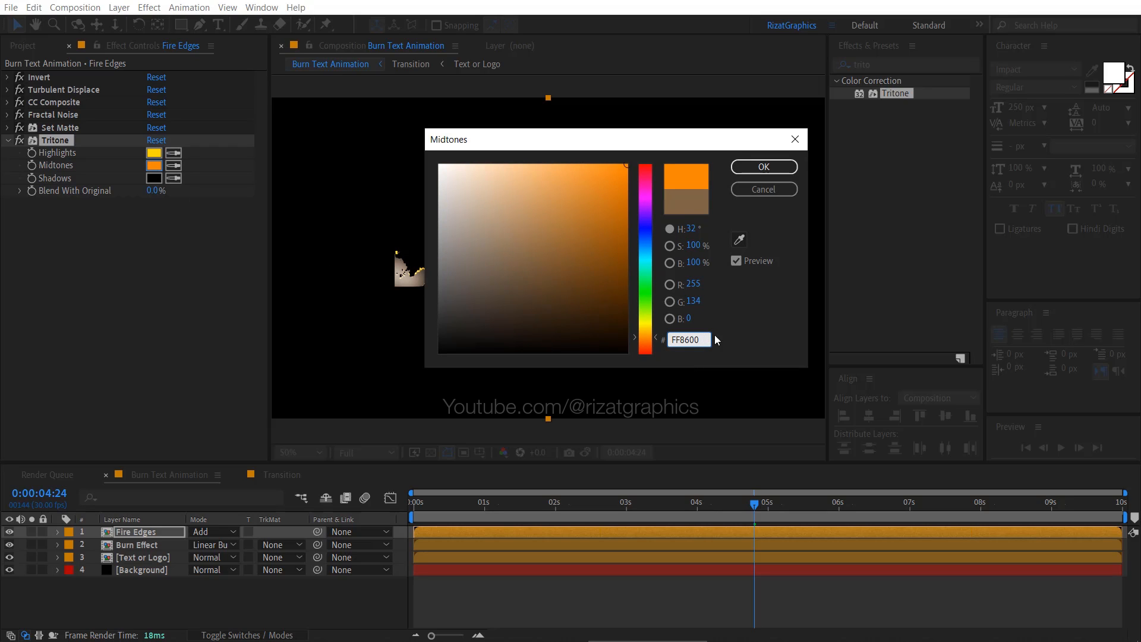
click(773, 168)
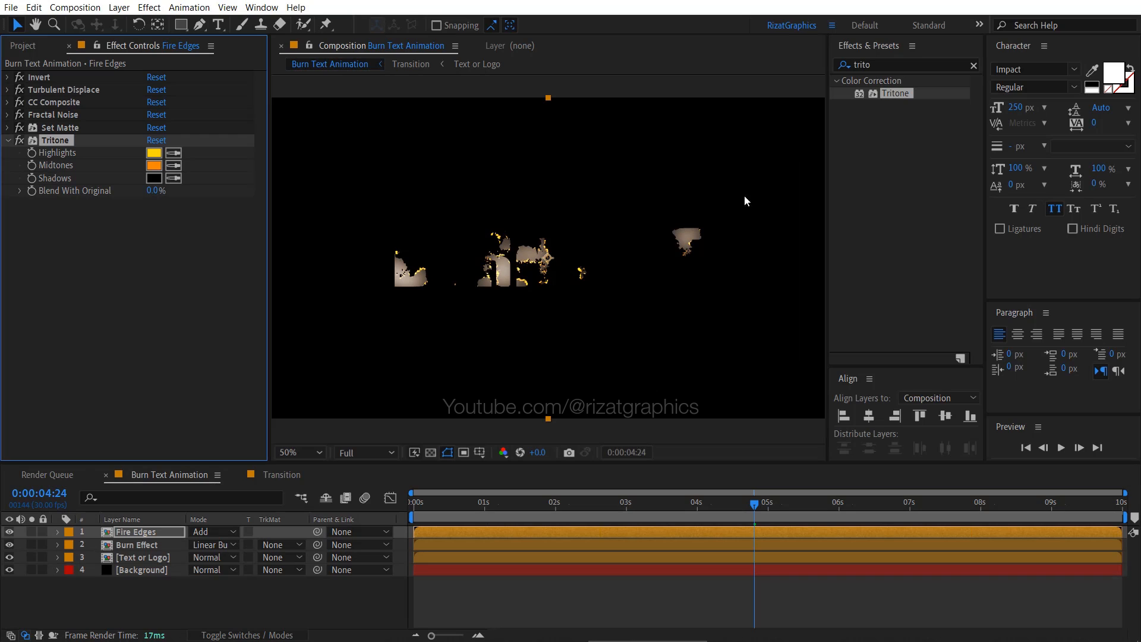
click(12, 141)
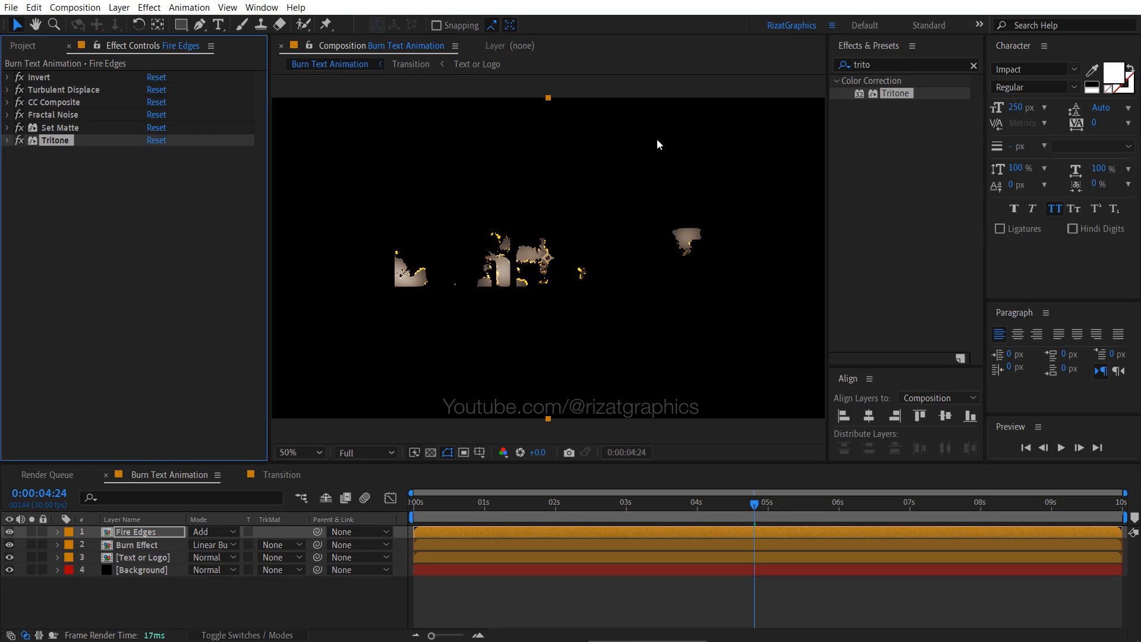
- Add the Glow effect below Tritone on the Fire Edges layer, with Glow Radius 50 and Glow Intensity 3
click(887, 72)
text(glow)
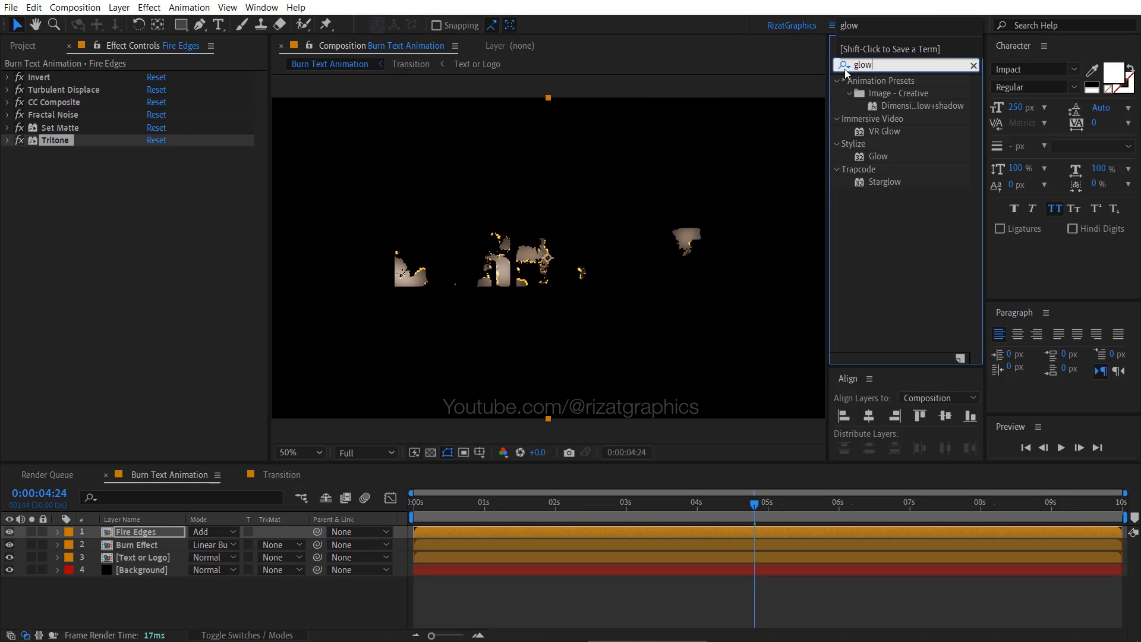
drag(873, 156, 141, 220)
click(156, 192)
text(50)
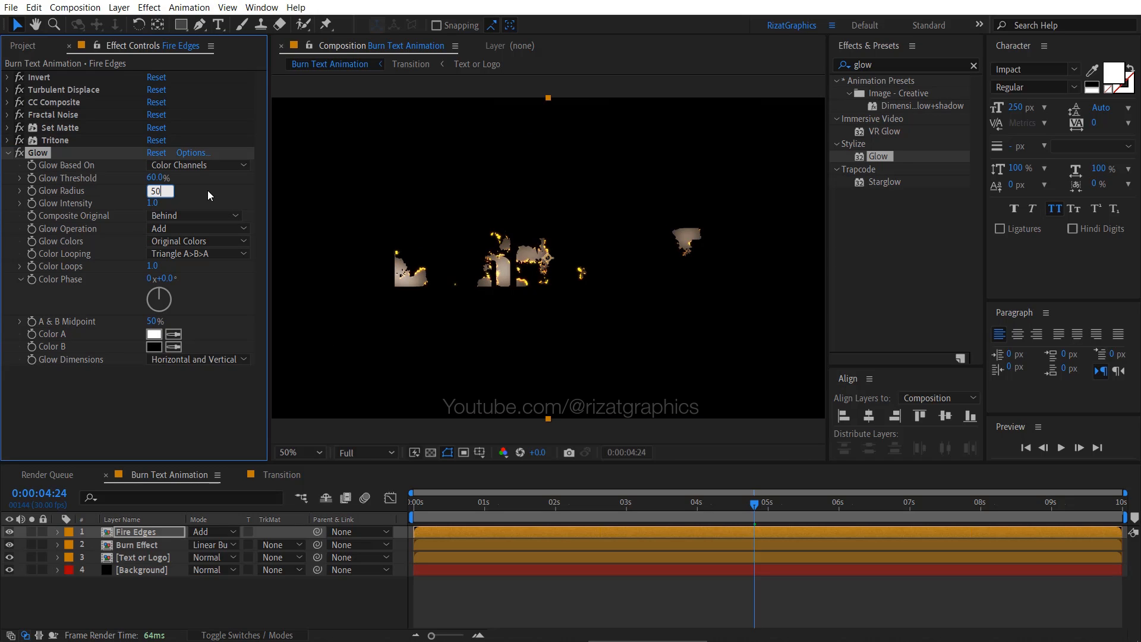
key(Return)
click(149, 203)
text(3)
key(Return)
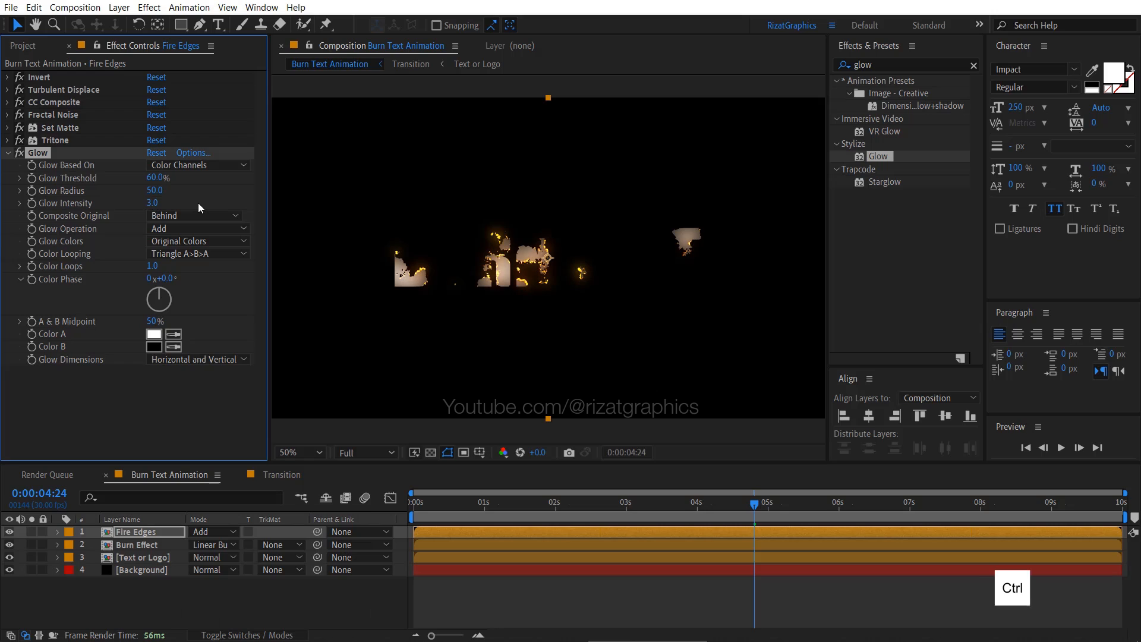
- Duplicate the Glow effect on the Fire Edges layer and preview the burning text animation from the start
key(ctrl+d)
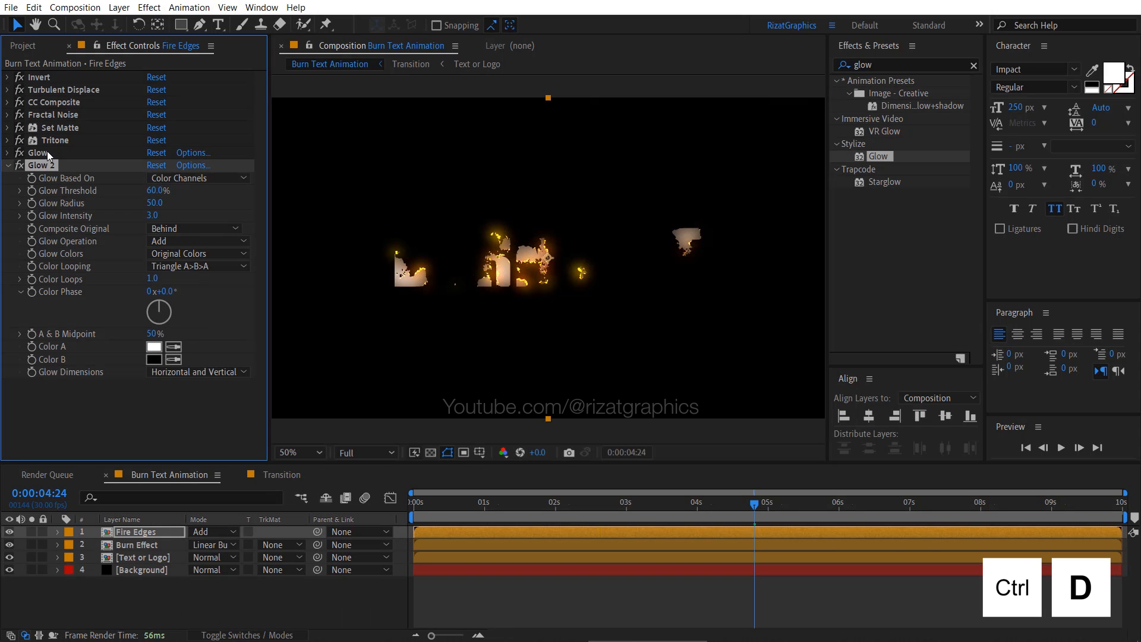
click(8, 166)
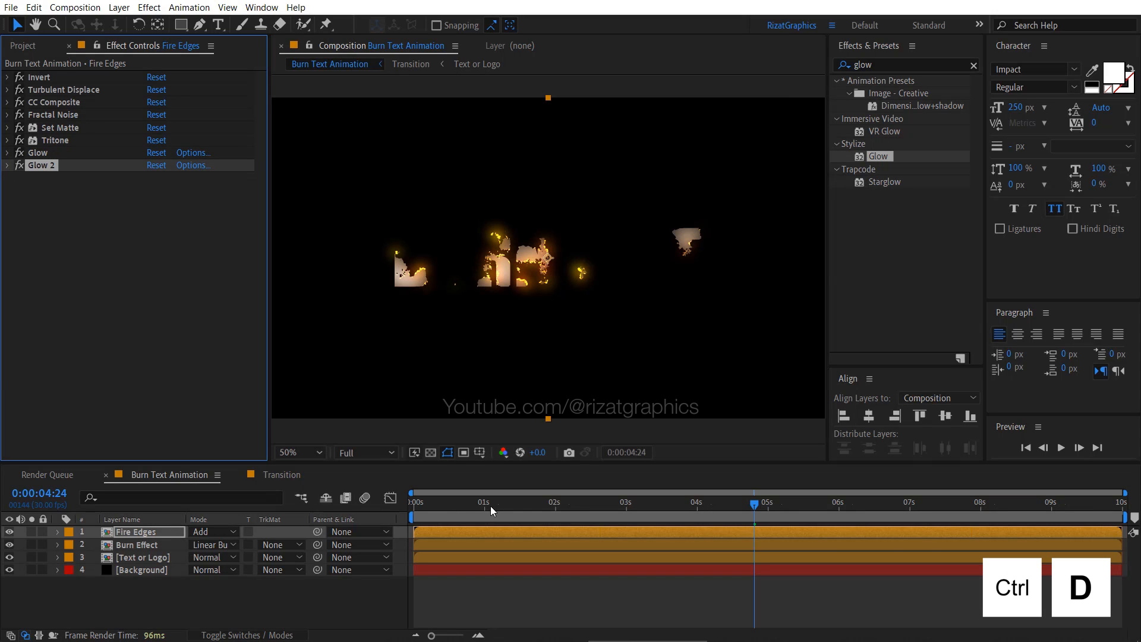
drag(445, 506, 400, 505)
key(space)
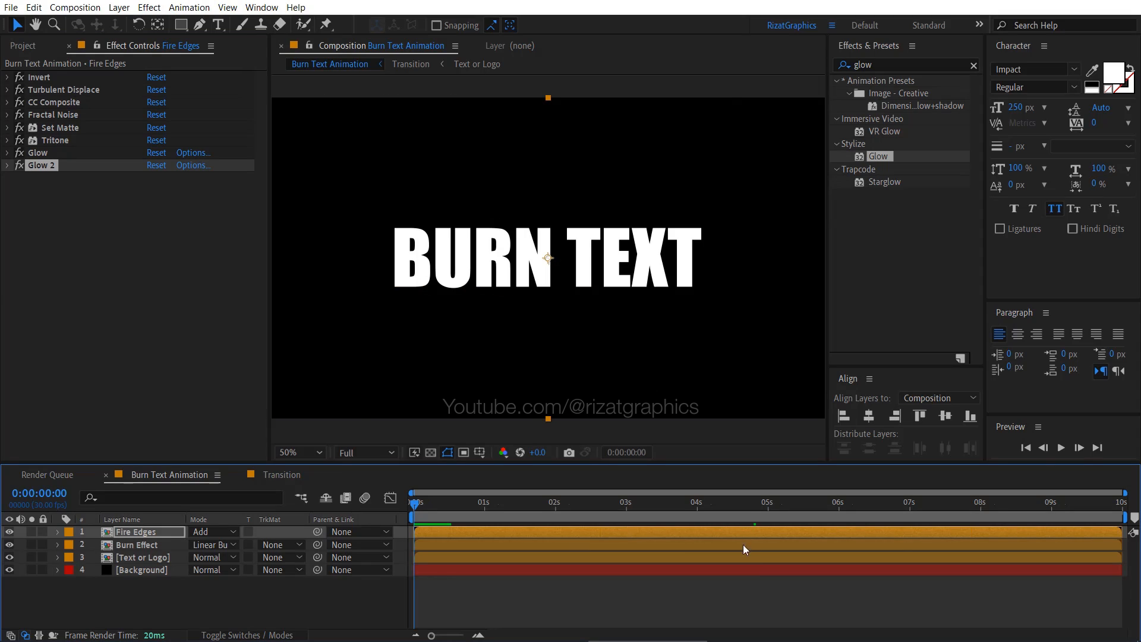
click(1061, 448)
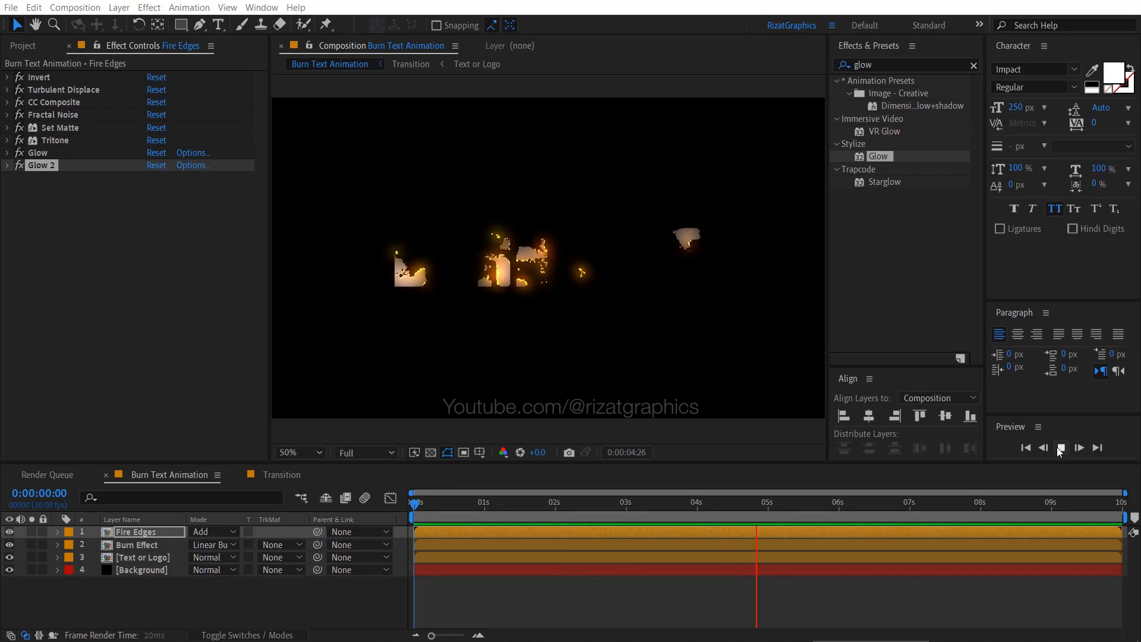
click(1061, 450)
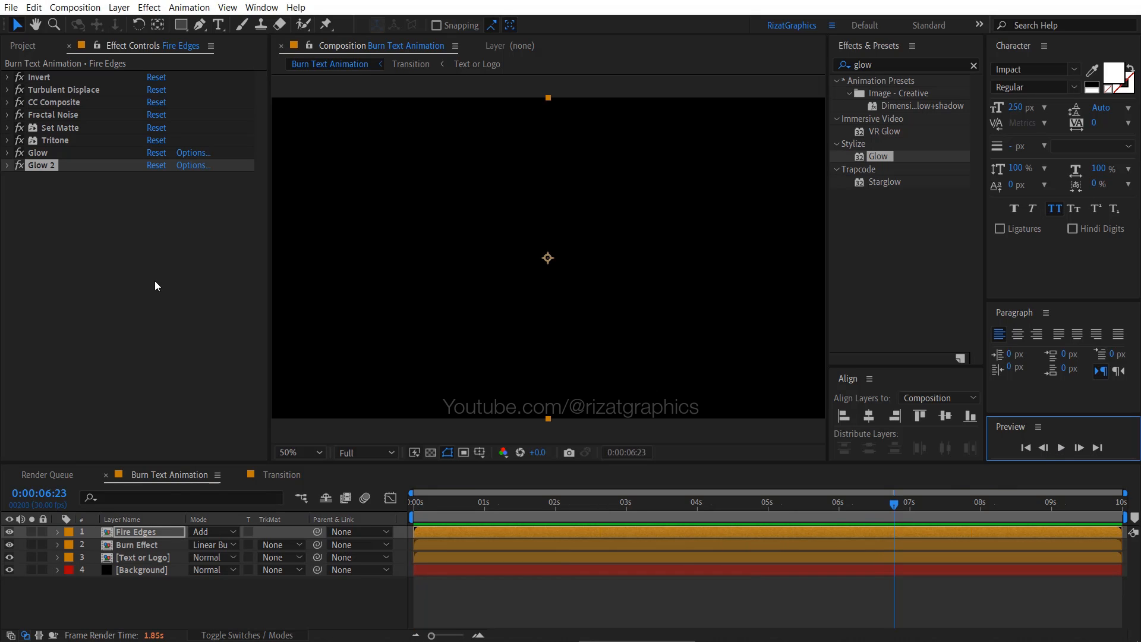
- Add the Transition composition above the Fire Edges layer and rename the new layer Spark
click(24, 46)
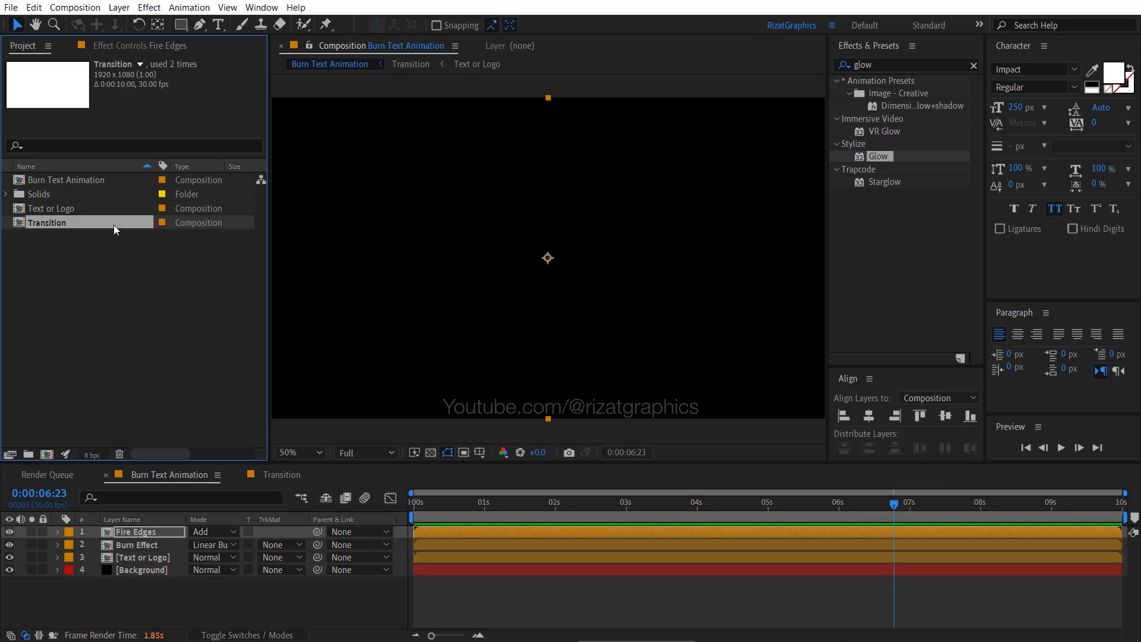
drag(117, 229, 160, 536)
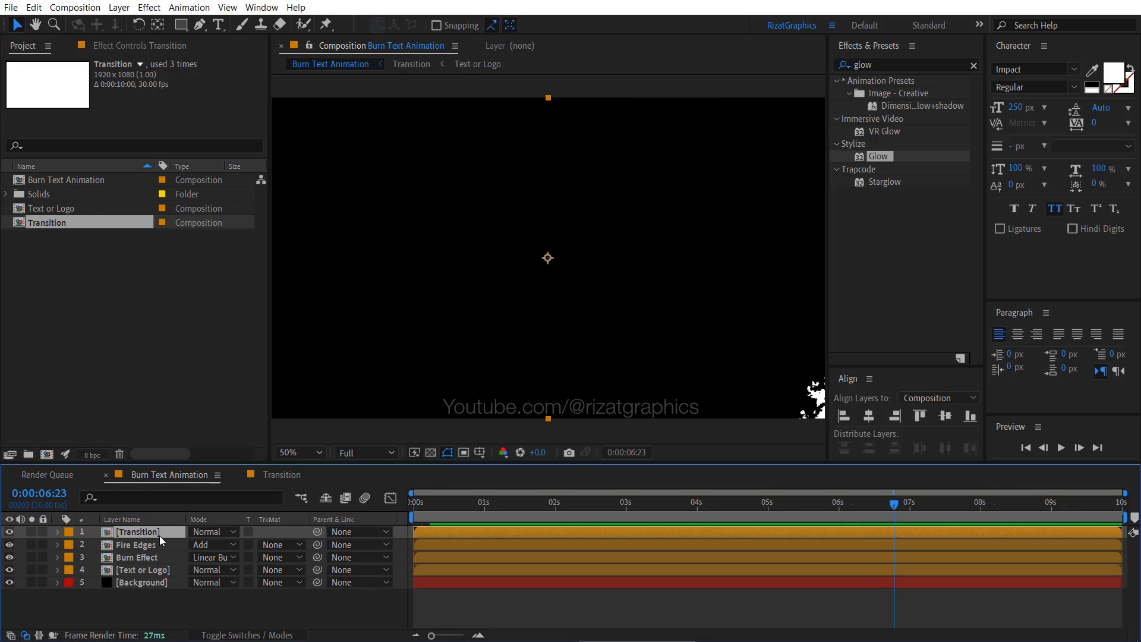
key(Return)
text(Spa)
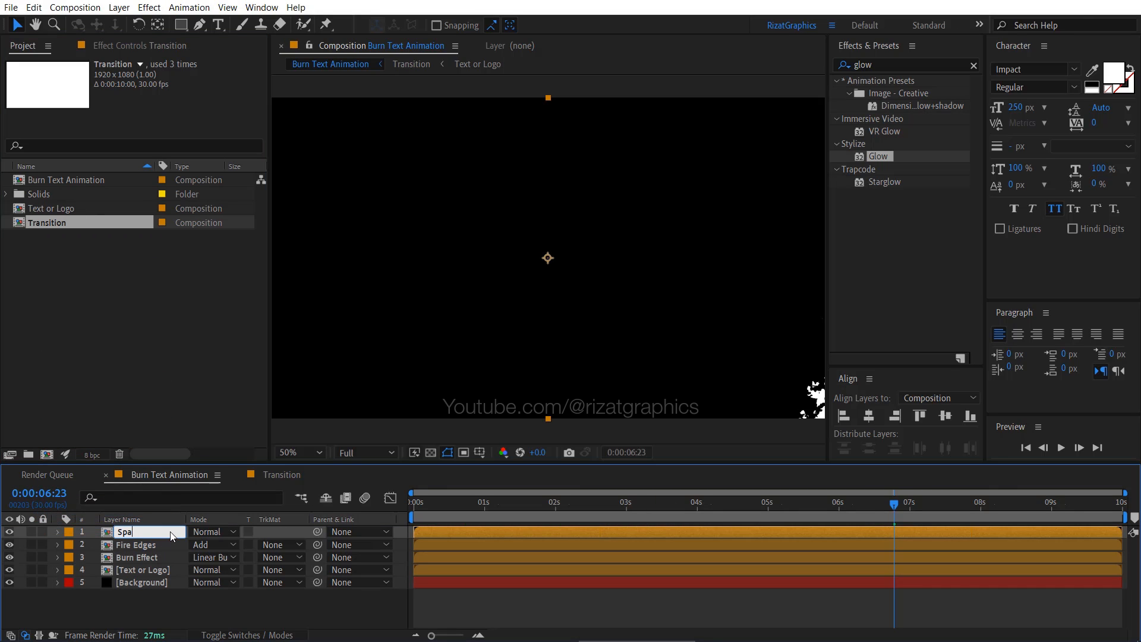
text(rk)
key(Return)
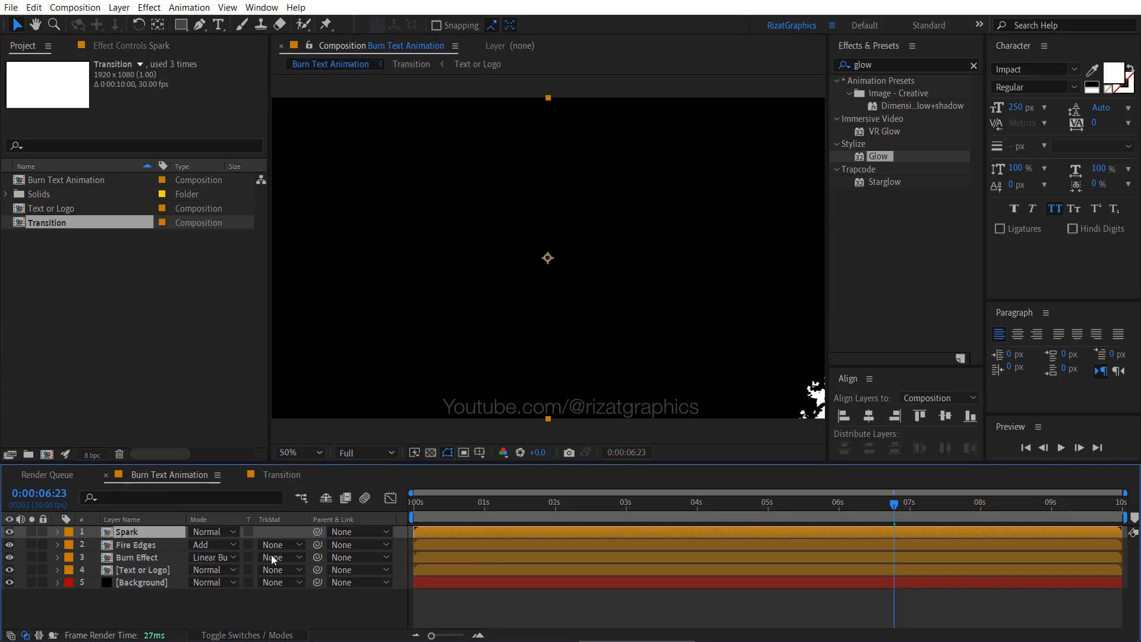
- Go to about 3 seconds in the timeline and set the Spark layer's blending mode to Screen
mouse_move(565, 511)
mouse_down()
mouse_move(665, 512)
mouse_move(484, 505)
mouse_move(635, 507)
mouse_up()
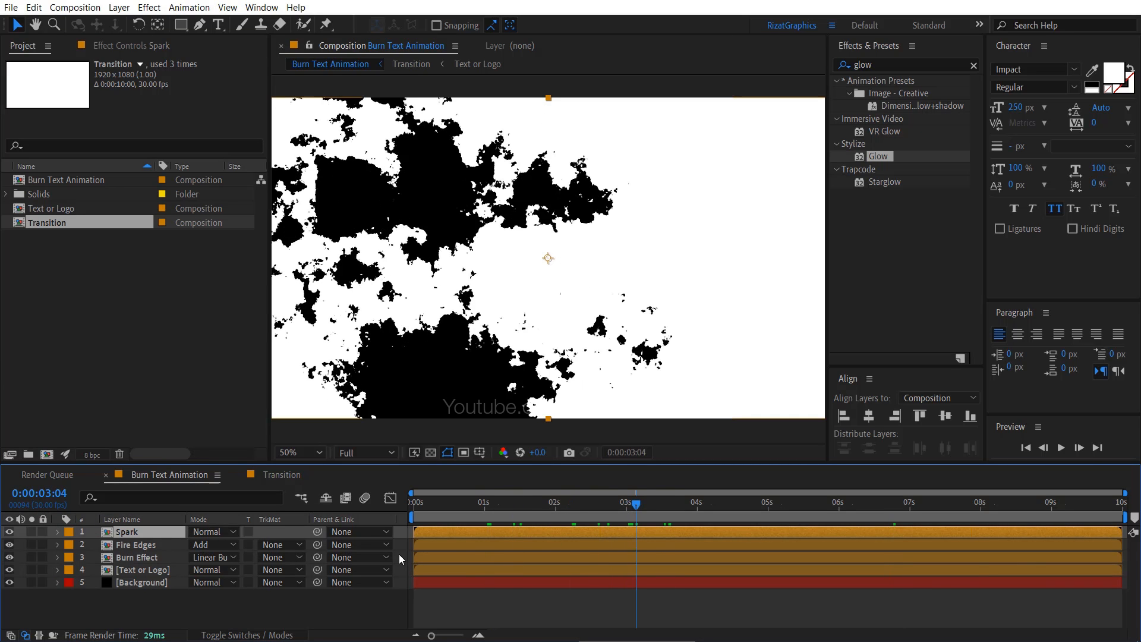
click(230, 535)
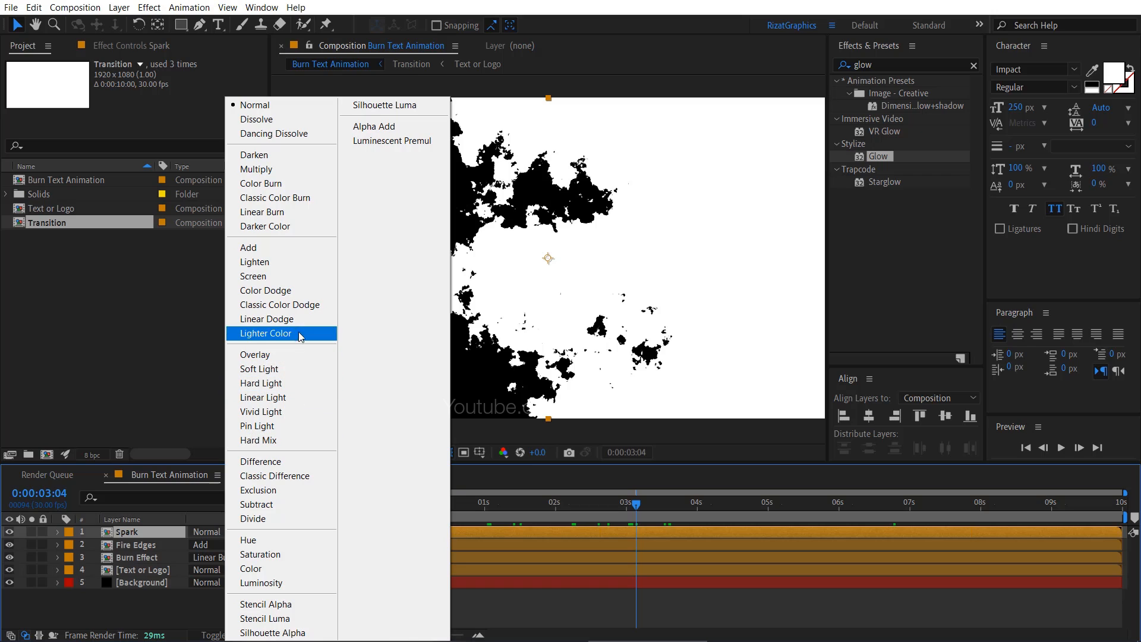
click(300, 282)
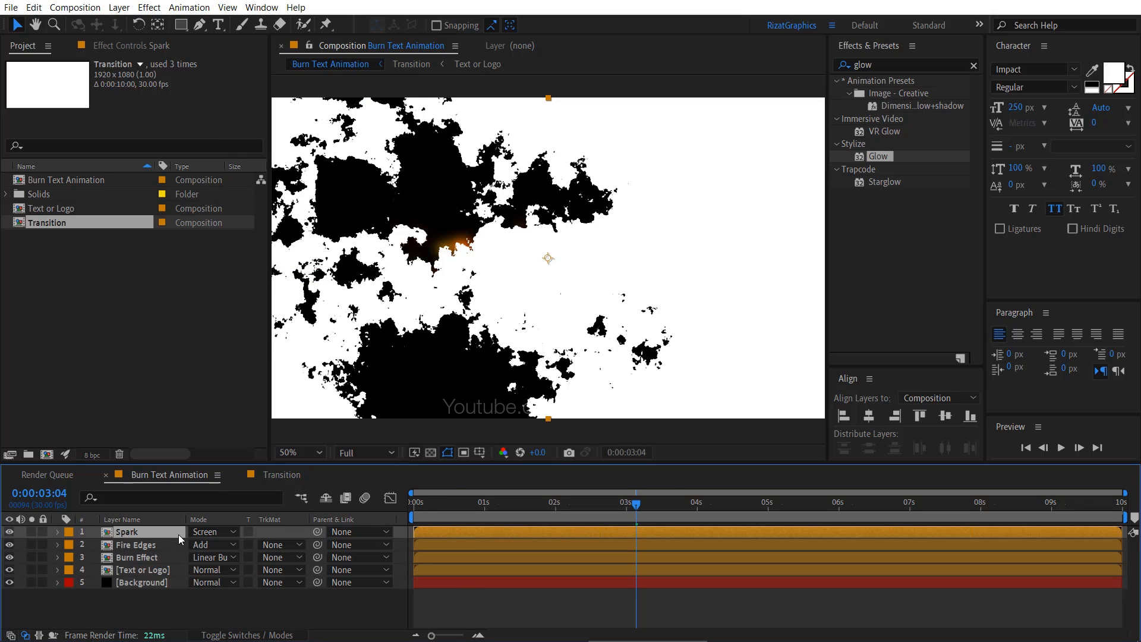
- Add the CC Wide Time effect to the Spark layer, with Forward Steps 0 and Backward Steps 60
click(889, 65)
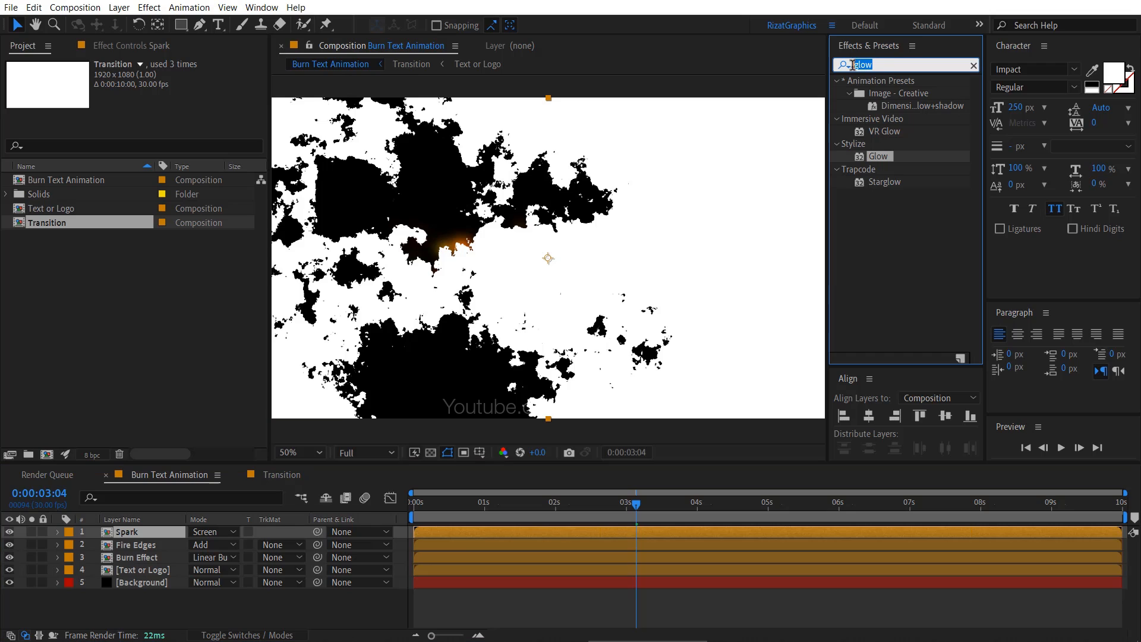
text(wide)
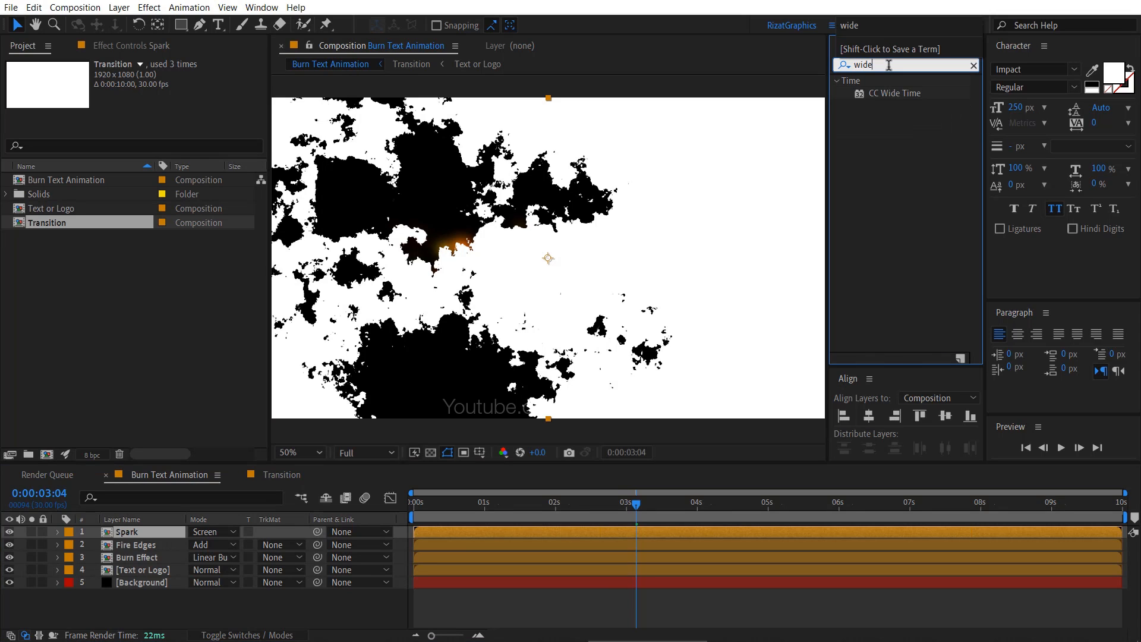
drag(890, 95, 148, 532)
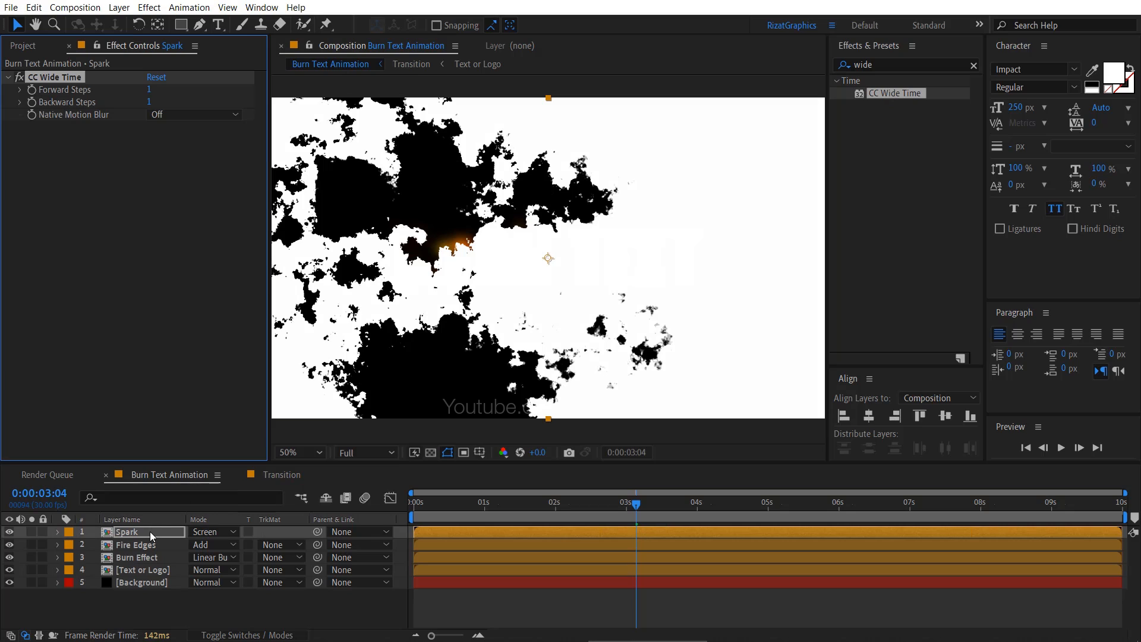
click(150, 91)
key(Return)
click(155, 101)
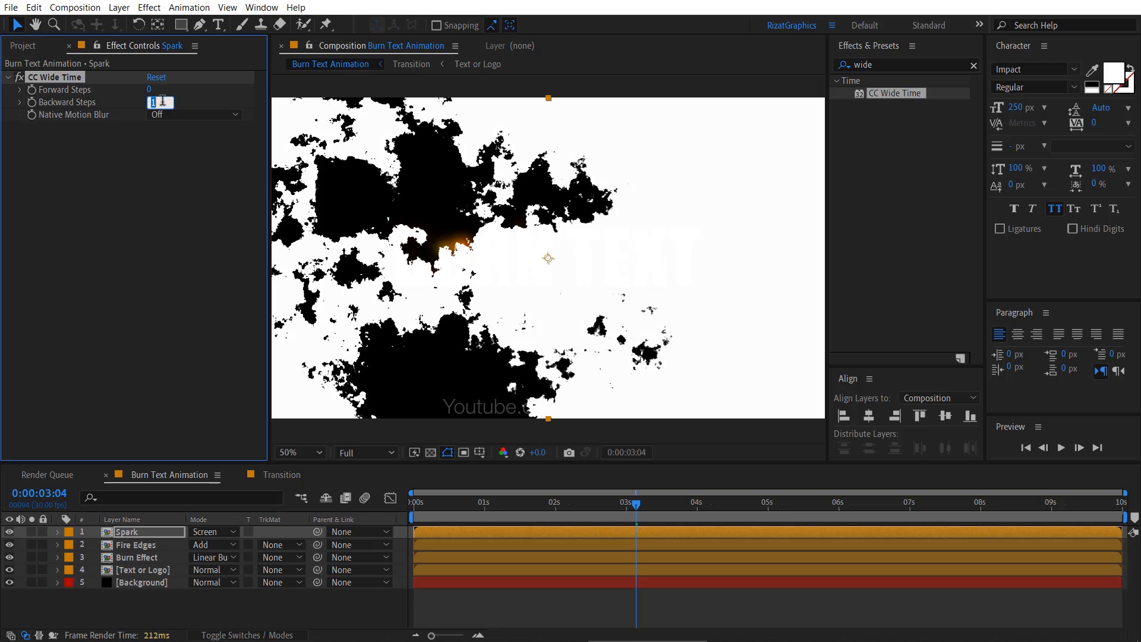
key(Return)
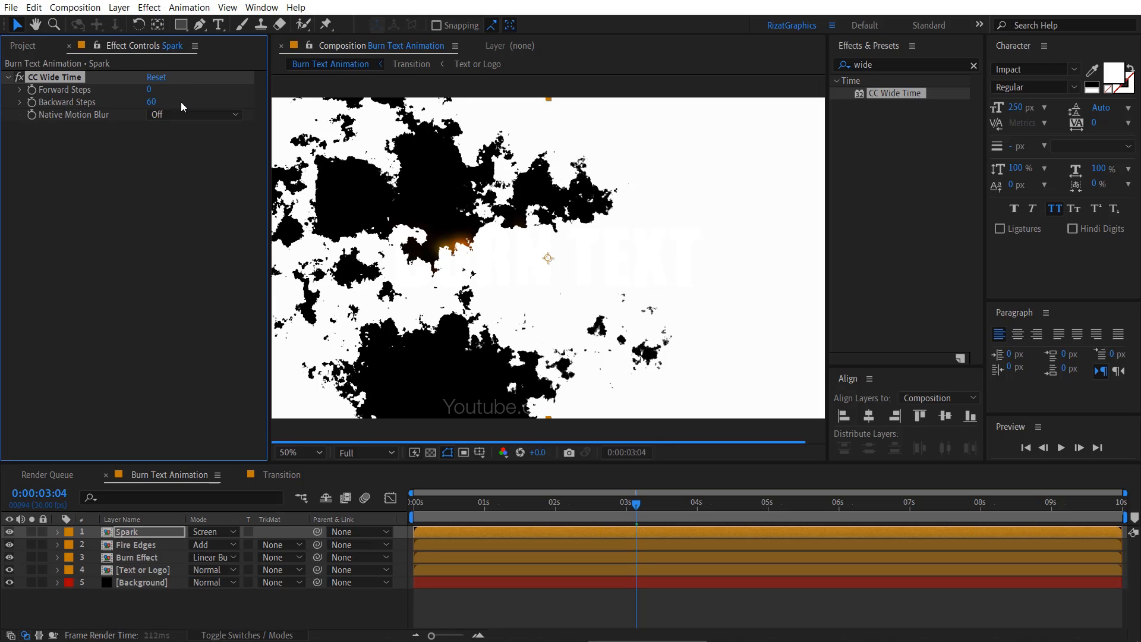
click(8, 77)
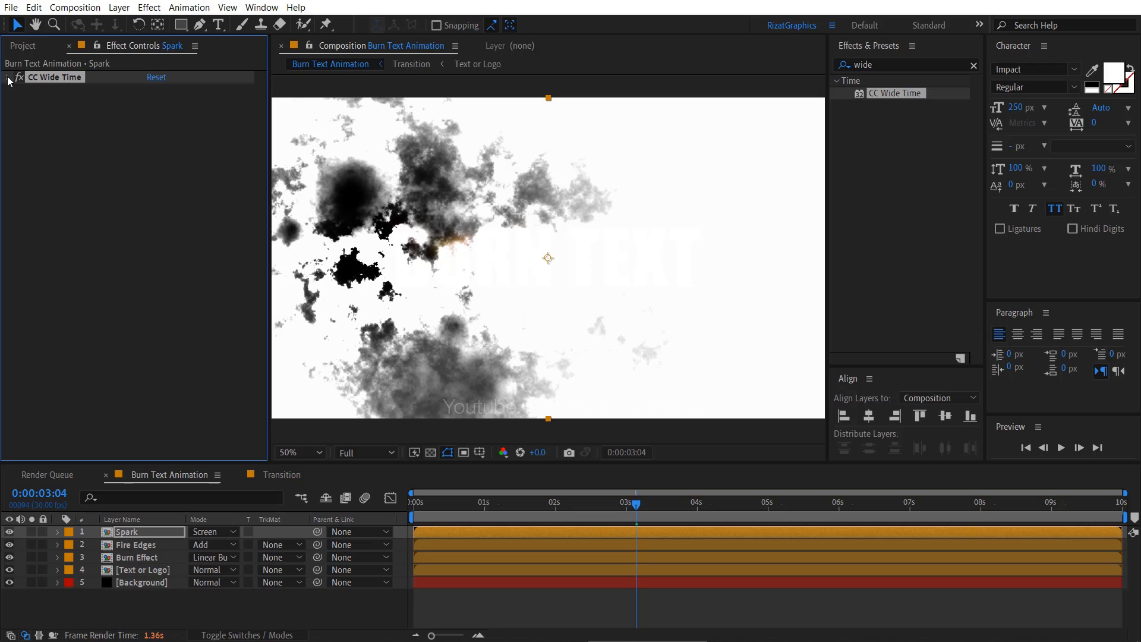
- Add the Solid Composite effect below CC Wide Time on the Spark layer and set its color to black (000000)
drag(889, 64, 847, 68)
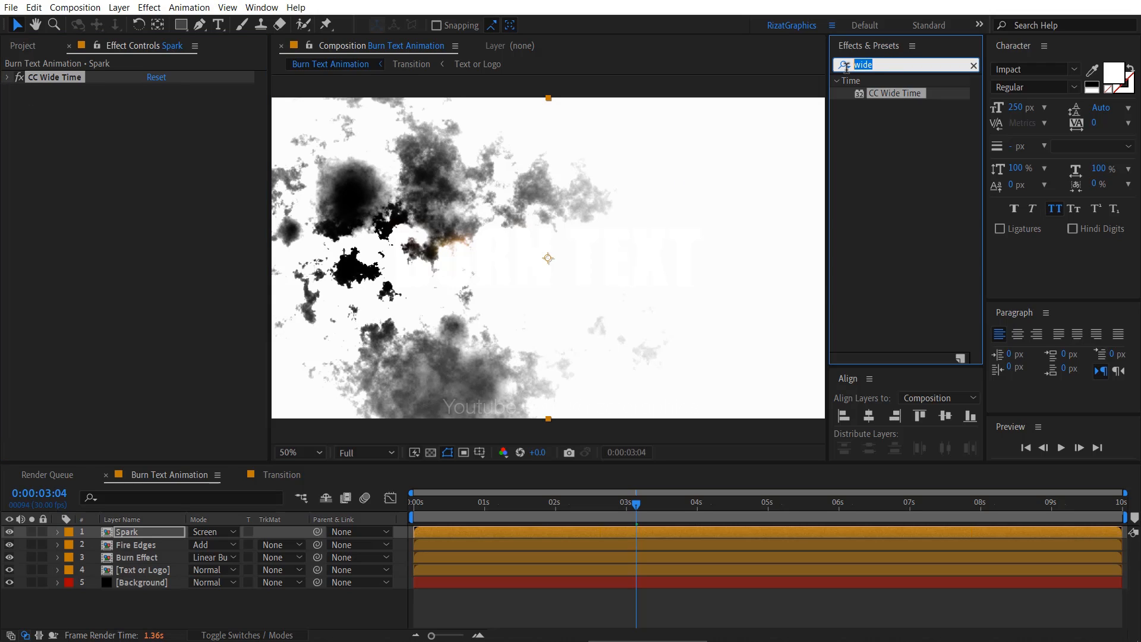
text(solid com)
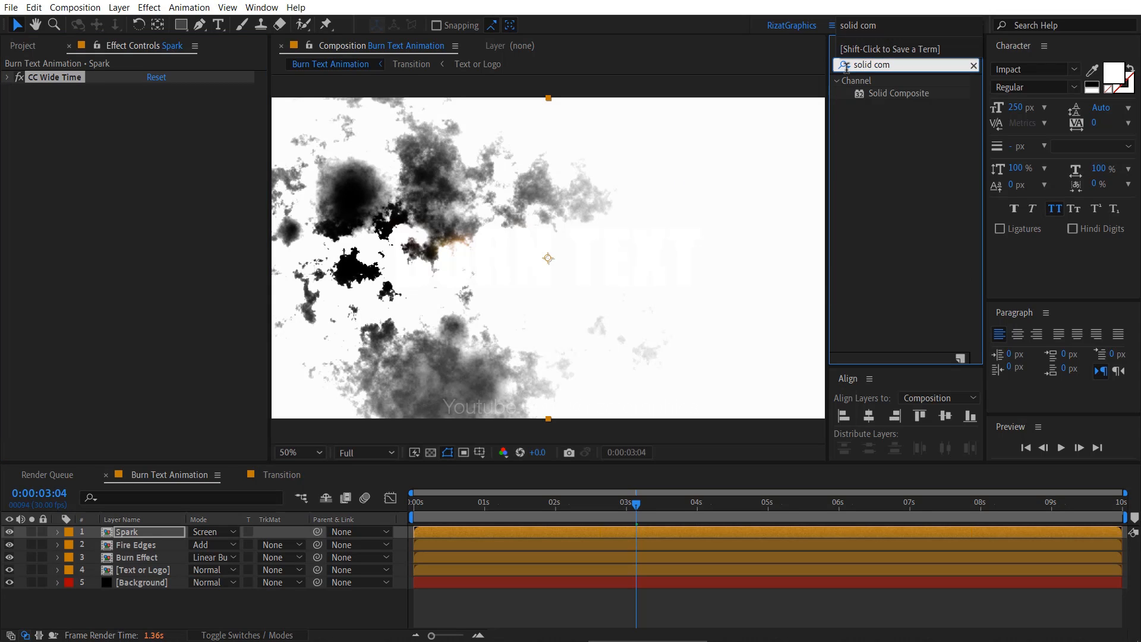
drag(879, 93, 155, 197)
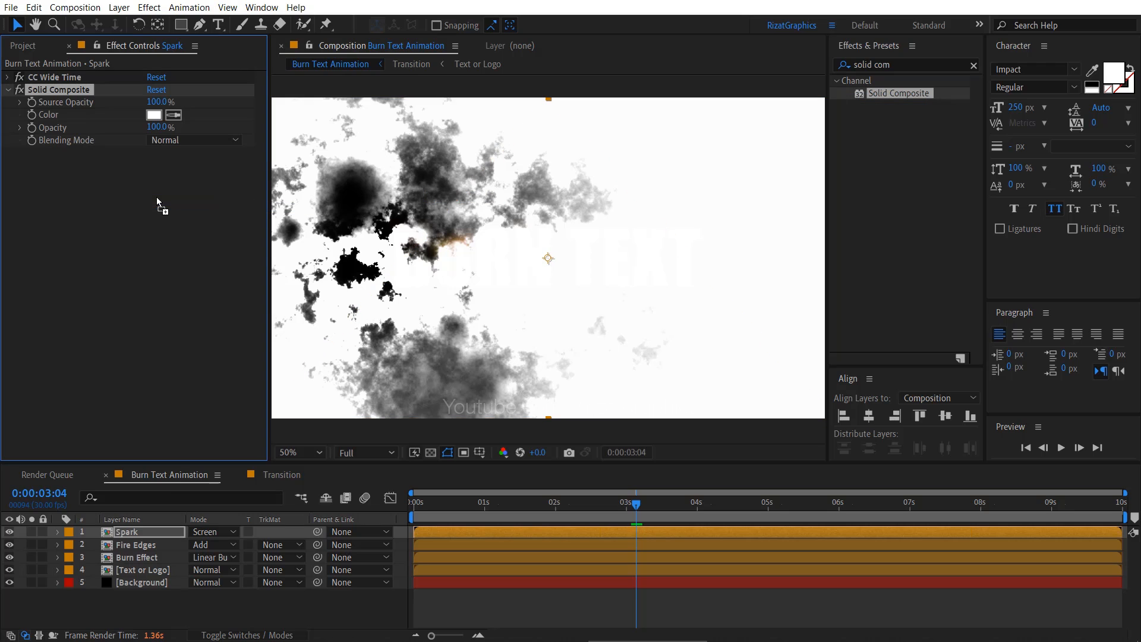
click(154, 115)
drag(595, 309, 627, 353)
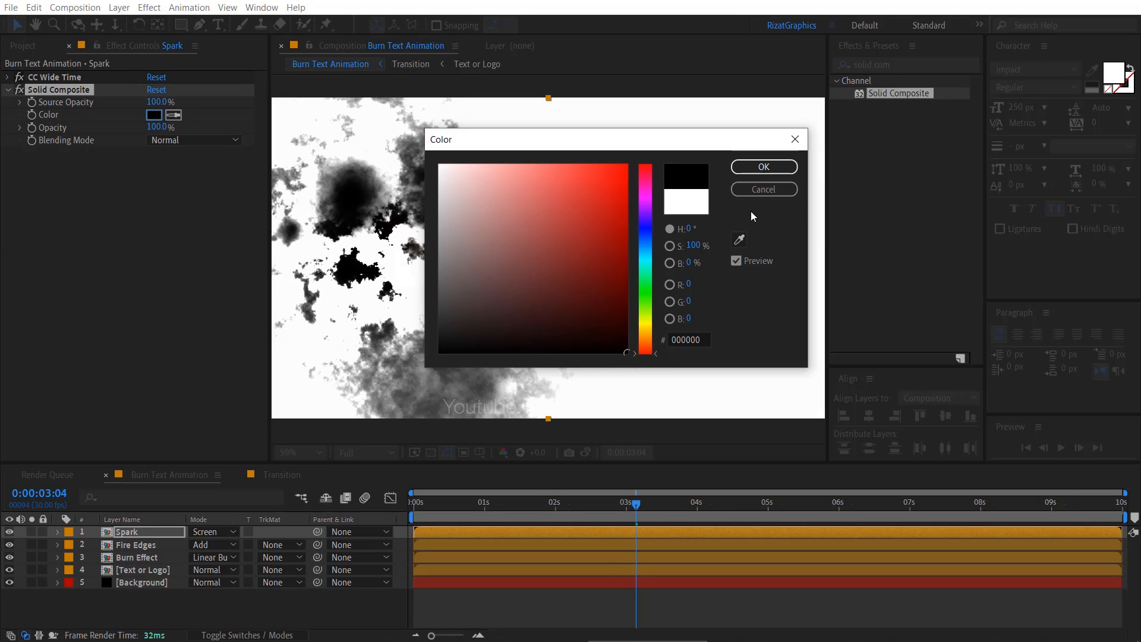
click(763, 169)
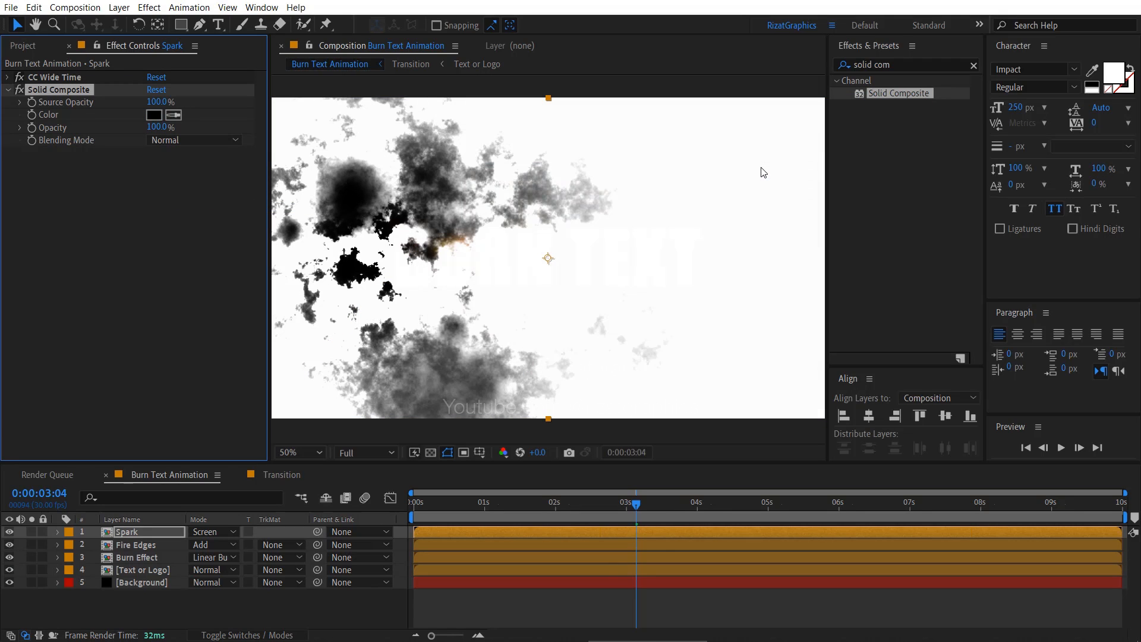
click(9, 90)
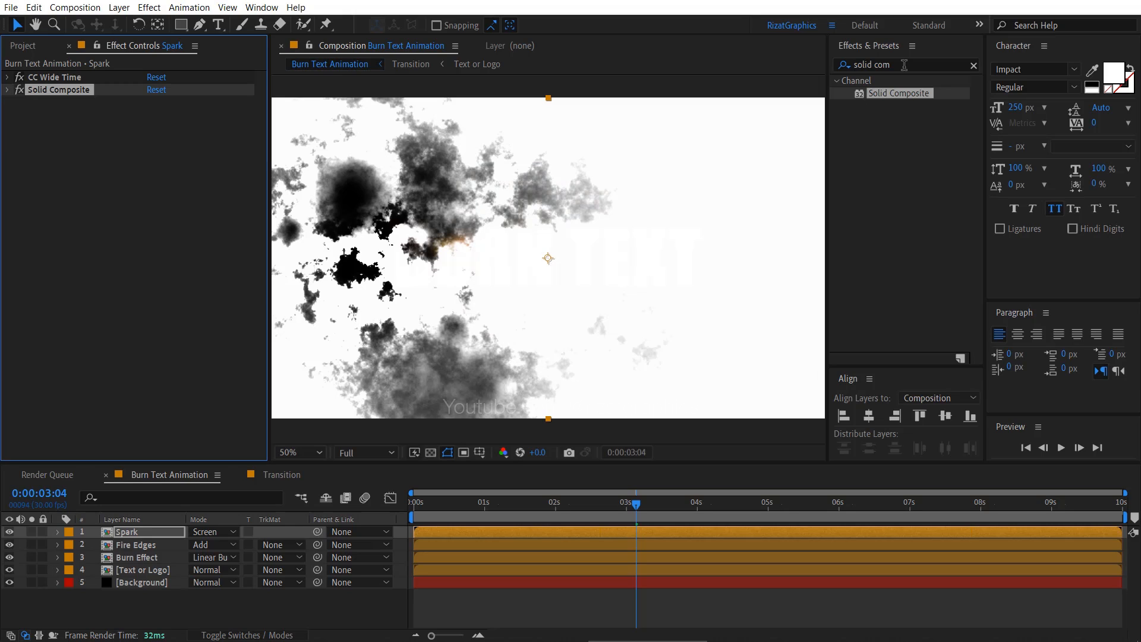
- Add the Fractal Noise effect below Solid Composite on the Spark layer, with Contrast 220 and Brightness -90
click(826, 64)
text(frac)
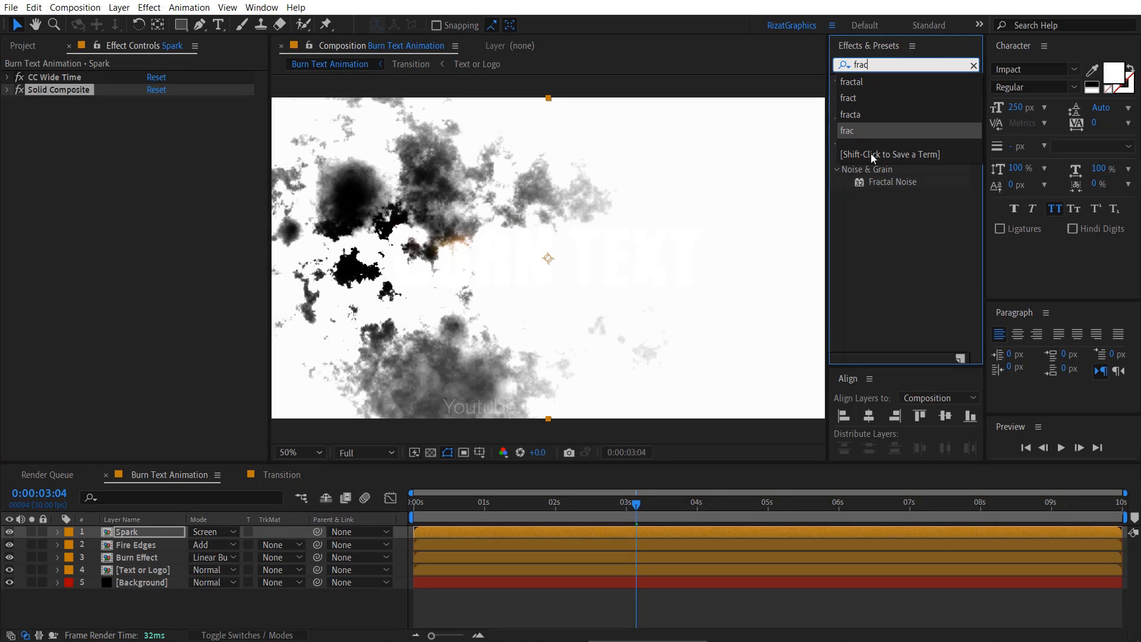
drag(871, 181, 167, 180)
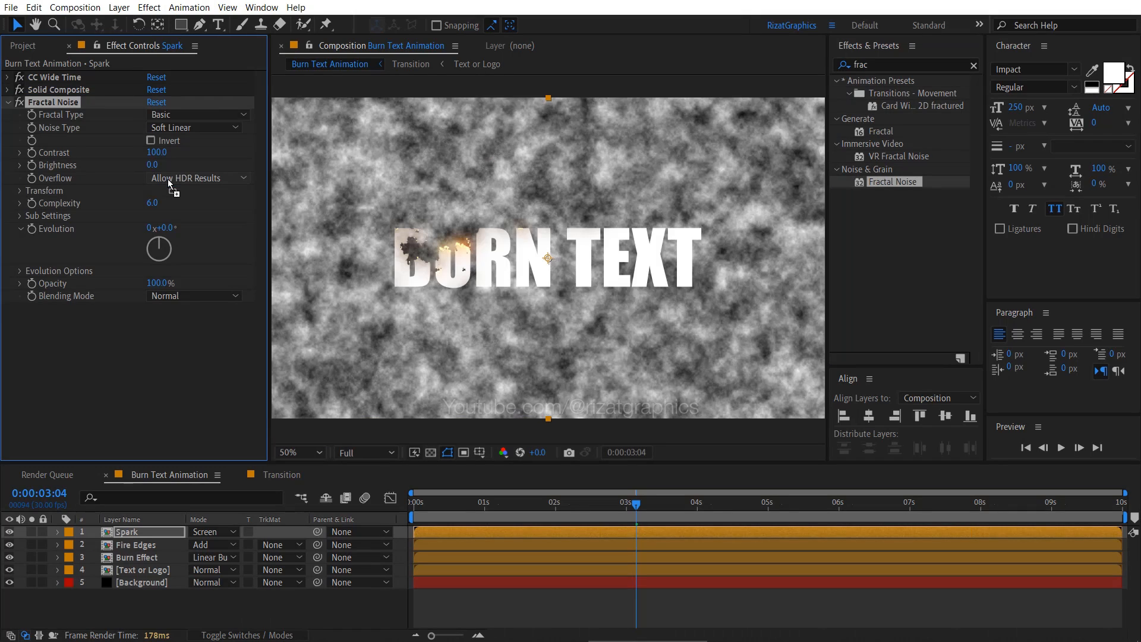
click(163, 154)
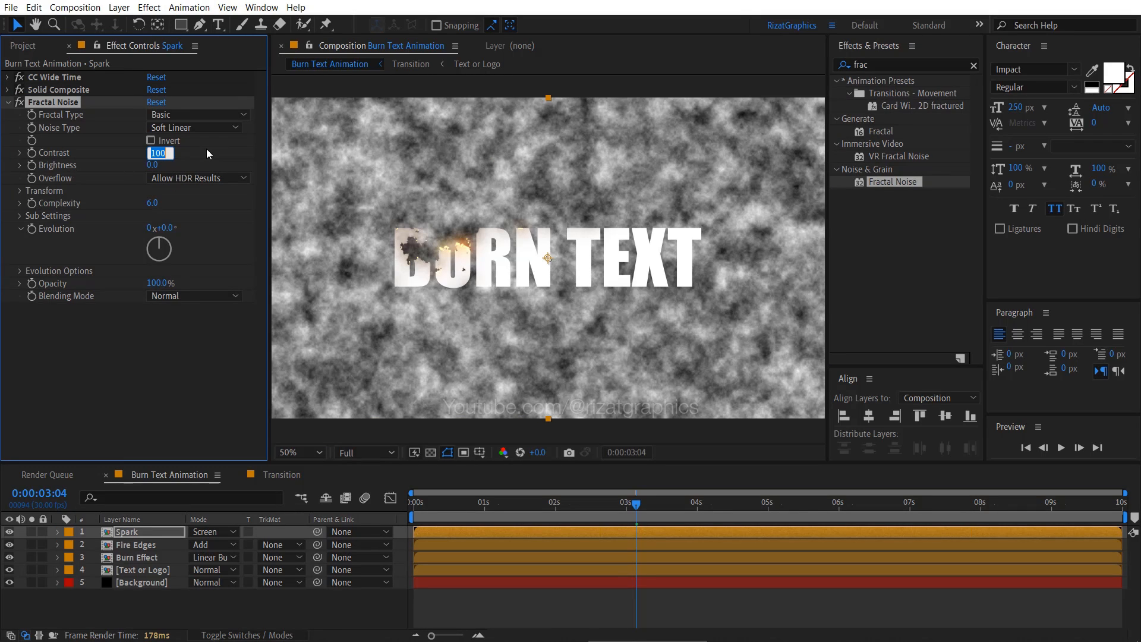
text(220)
key(Return)
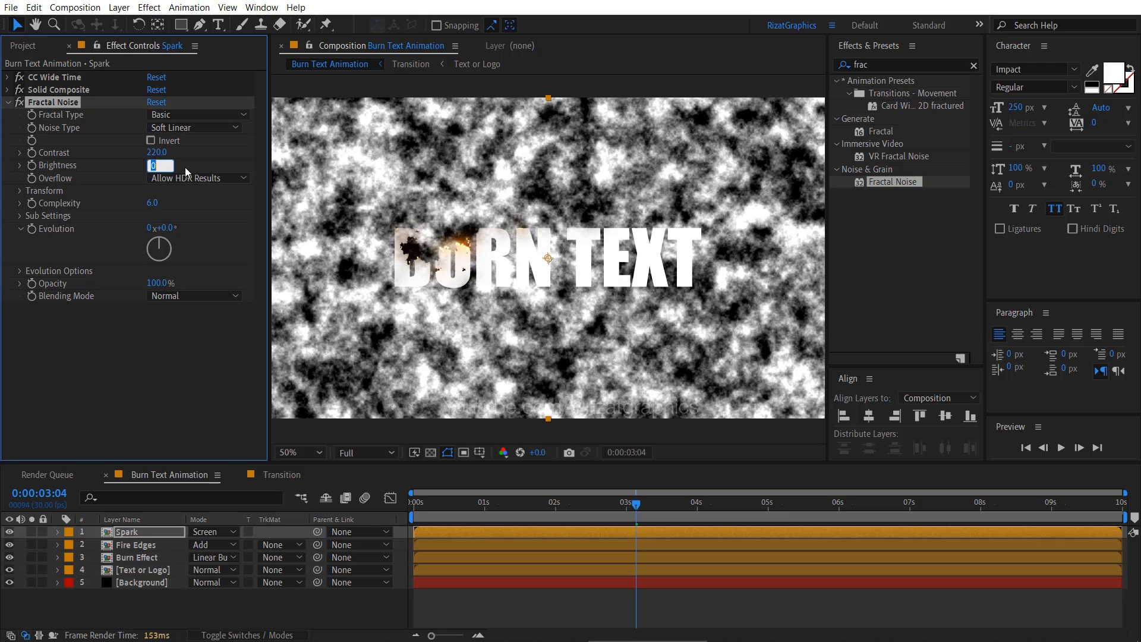
text(-90)
key(Return)
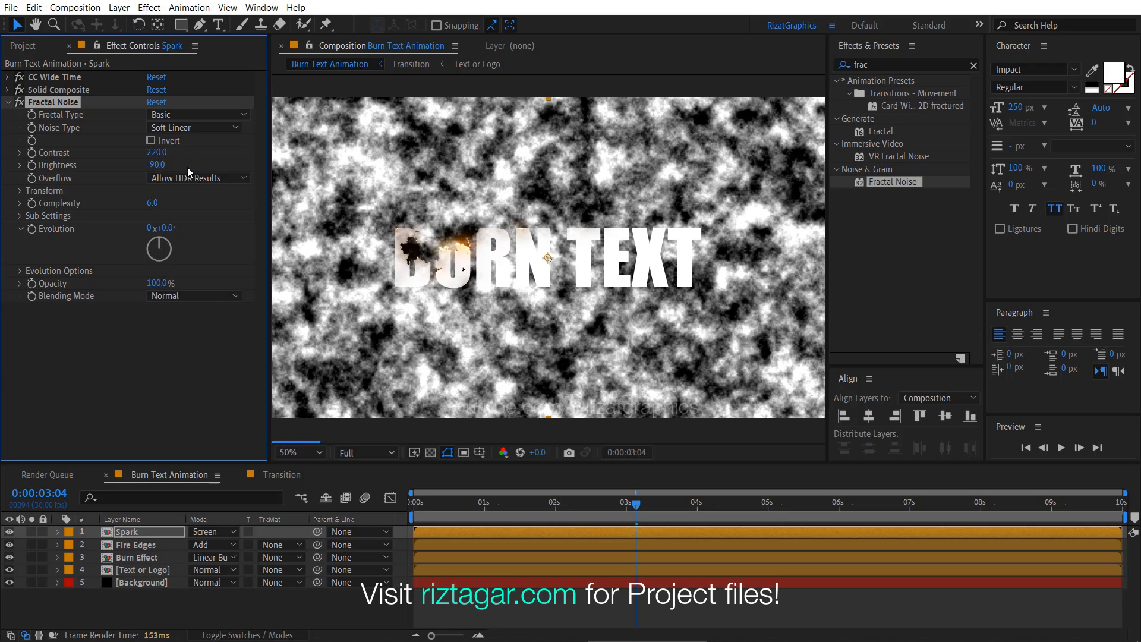
- Set the Spark layer's Fractal Noise to Scale 40, Opacity 50% and blending mode Multiply
click(18, 192)
click(157, 229)
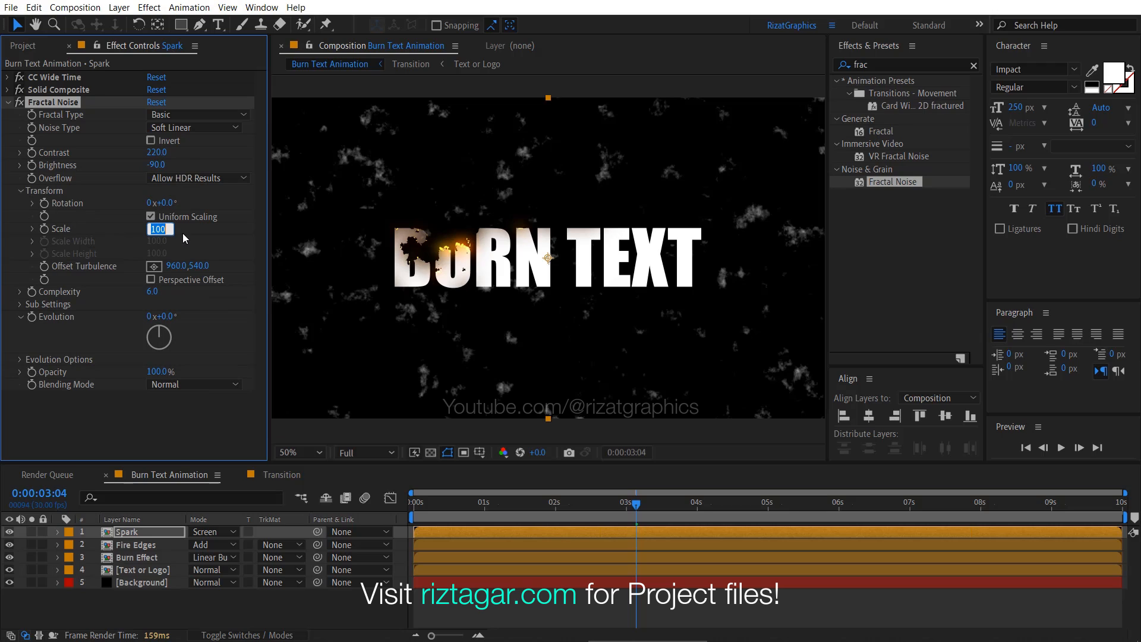
text(40)
key(Return)
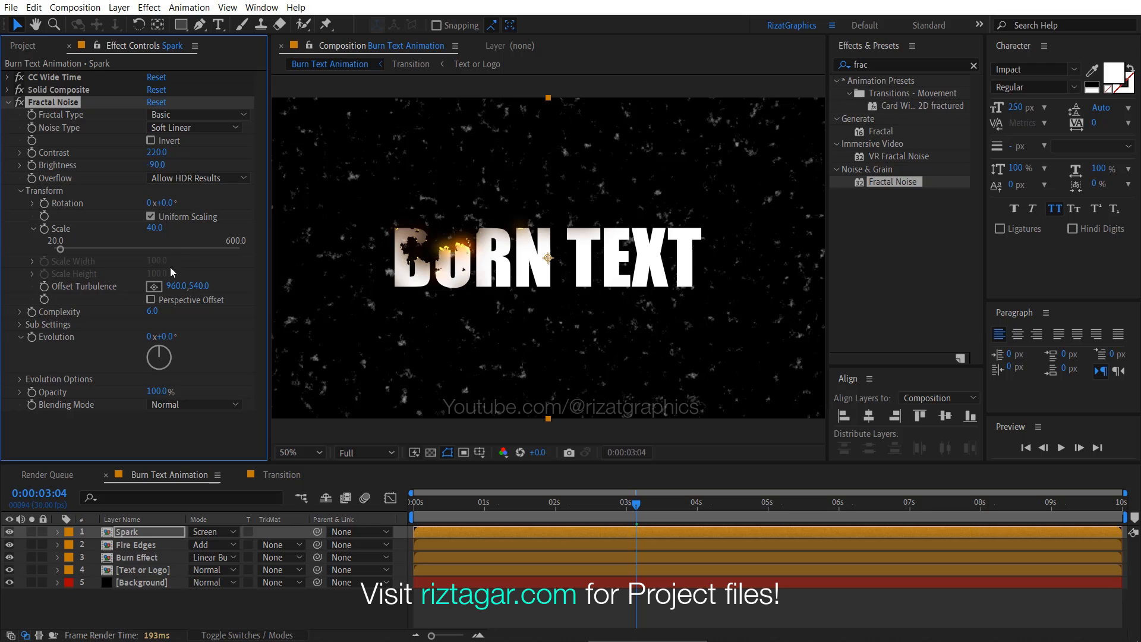
click(156, 391)
text(50)
key(Return)
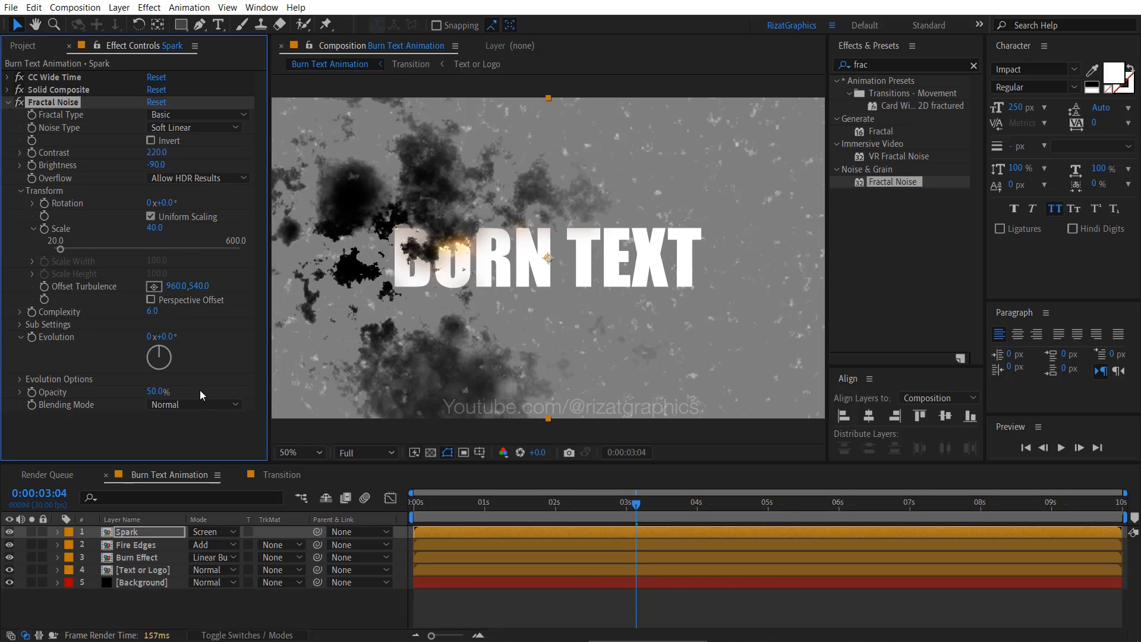
click(202, 405)
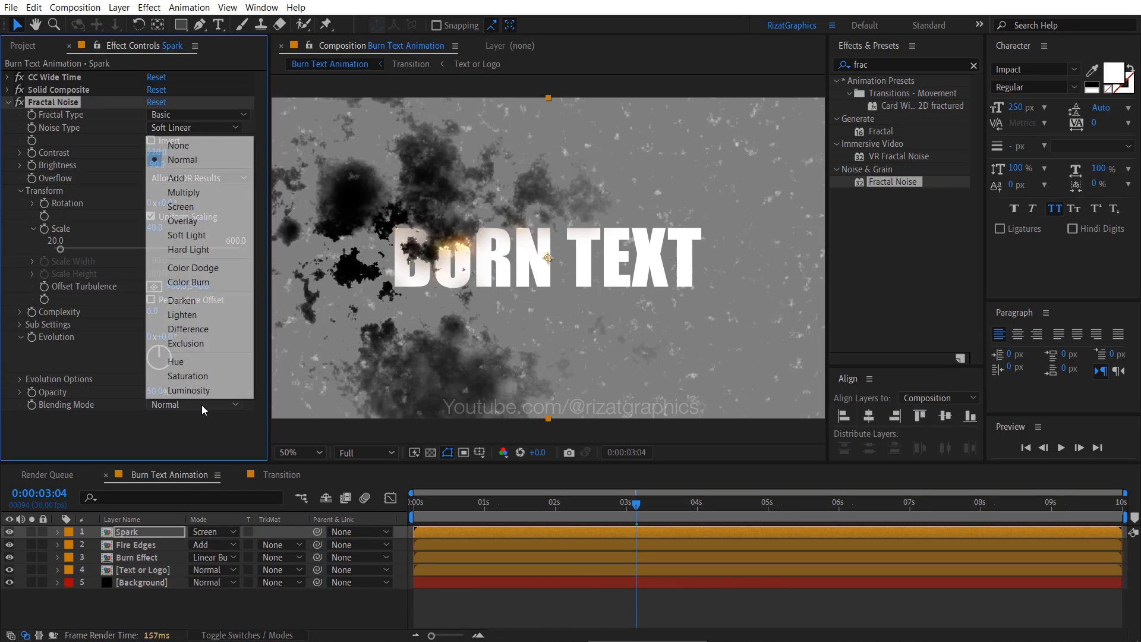
click(224, 192)
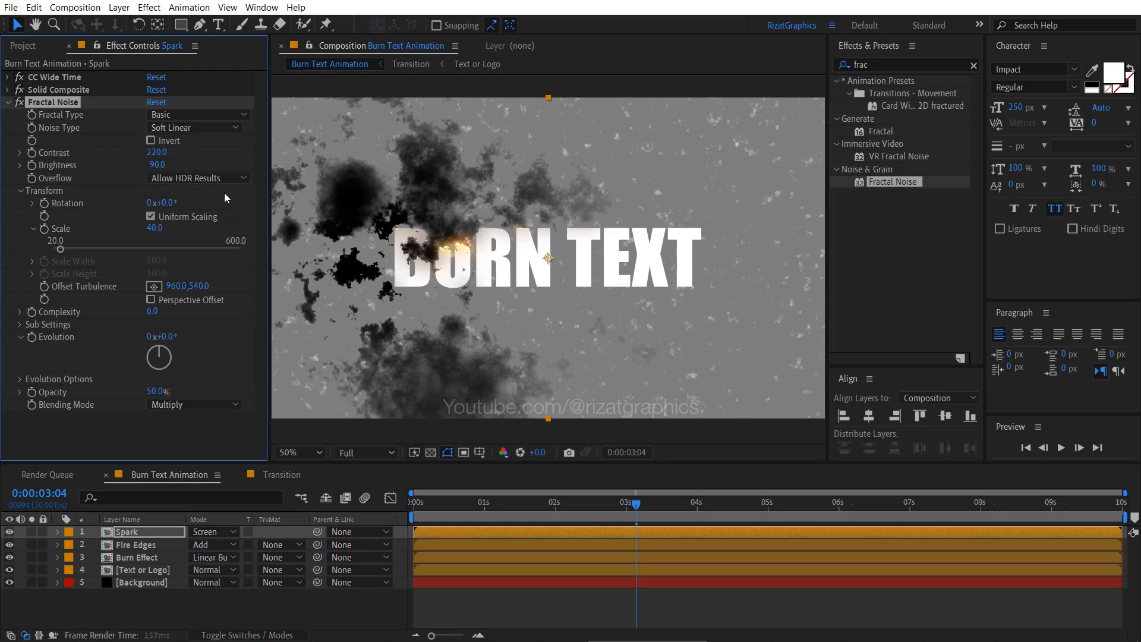
click(7, 103)
- Add the Brightness & Contrast effect below Fractal Noise on the Spark layer, with Contrast 100 and Use Legacy enabled
click(845, 66)
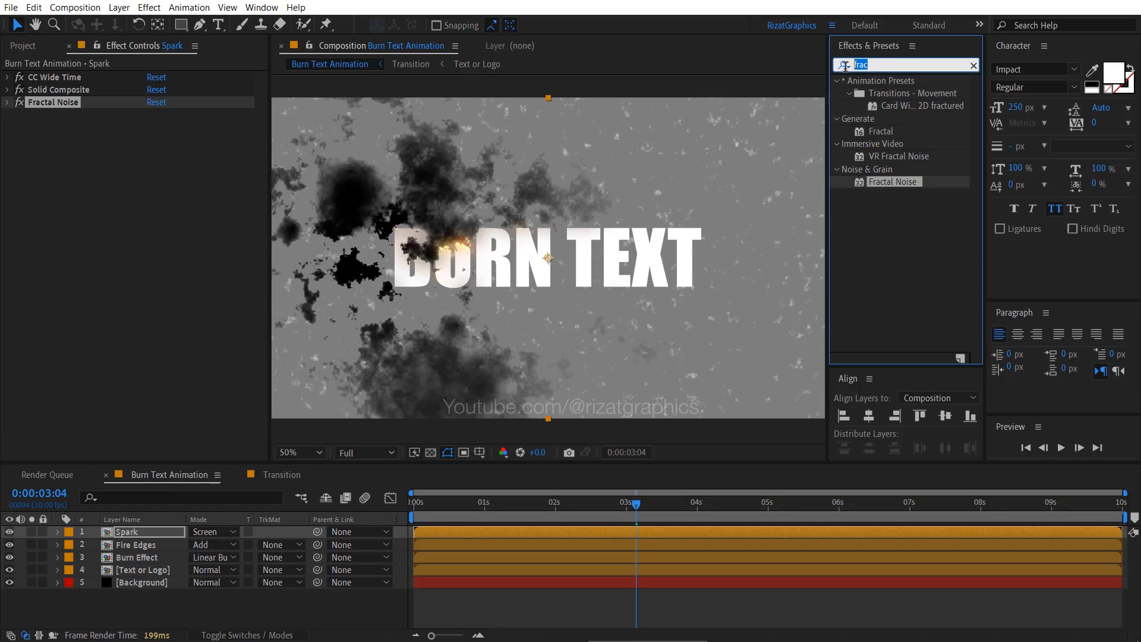
text(bright)
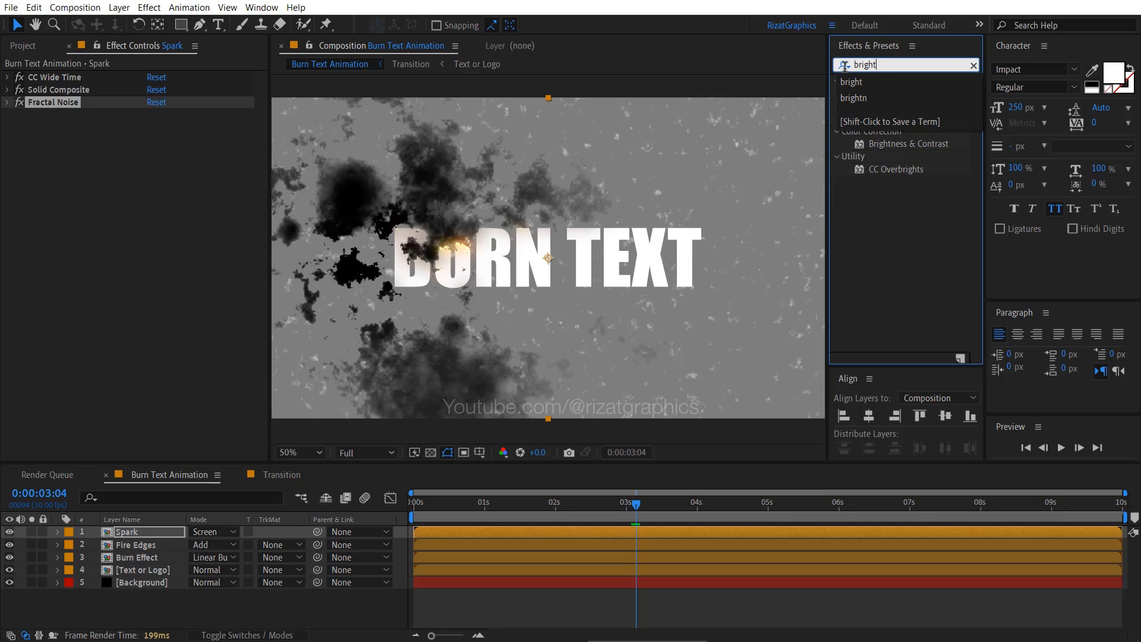
drag(892, 144, 174, 167)
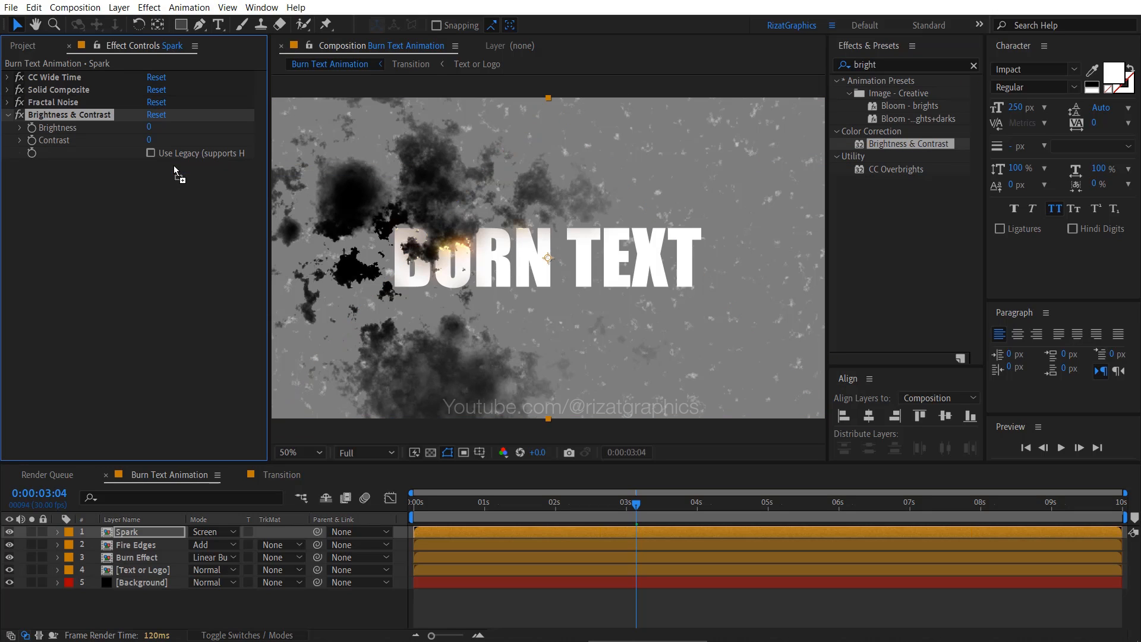
click(150, 140)
text(0)
key(Return)
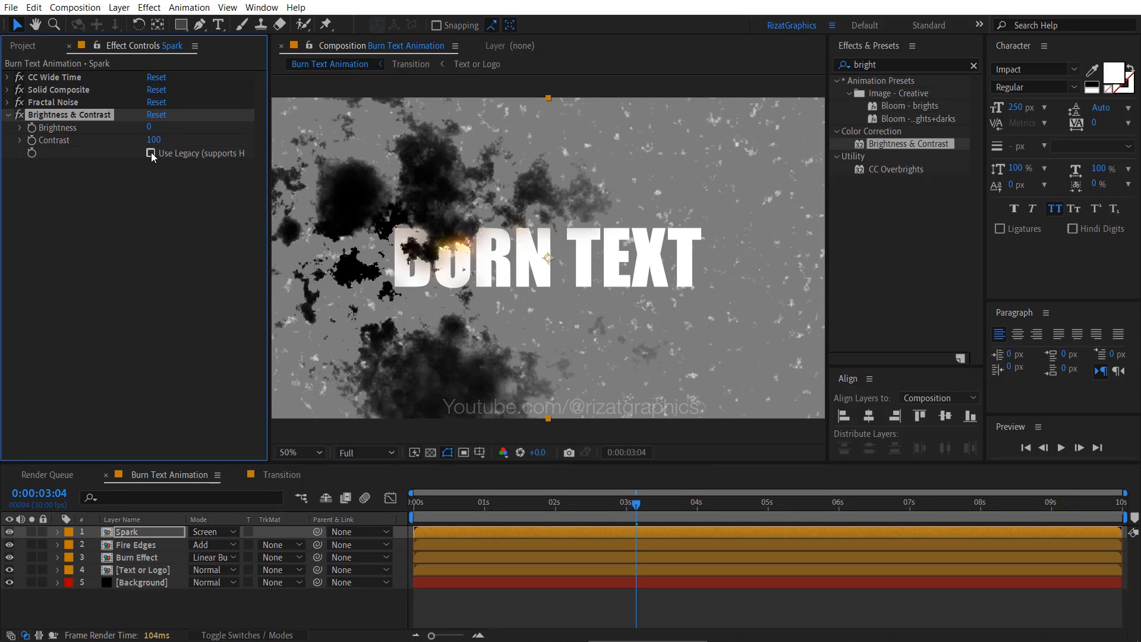
click(150, 152)
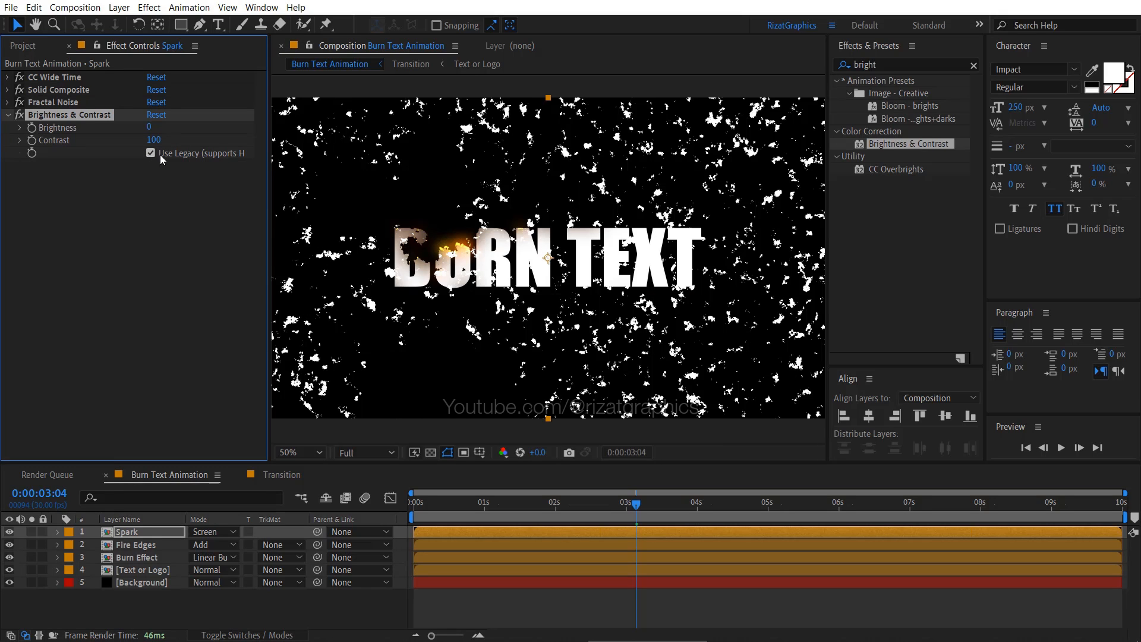
- Add a second Fractal Noise effect below Brightness & Contrast on the Spark layer, with Contrast 200
double_click(884, 64)
text(frac)
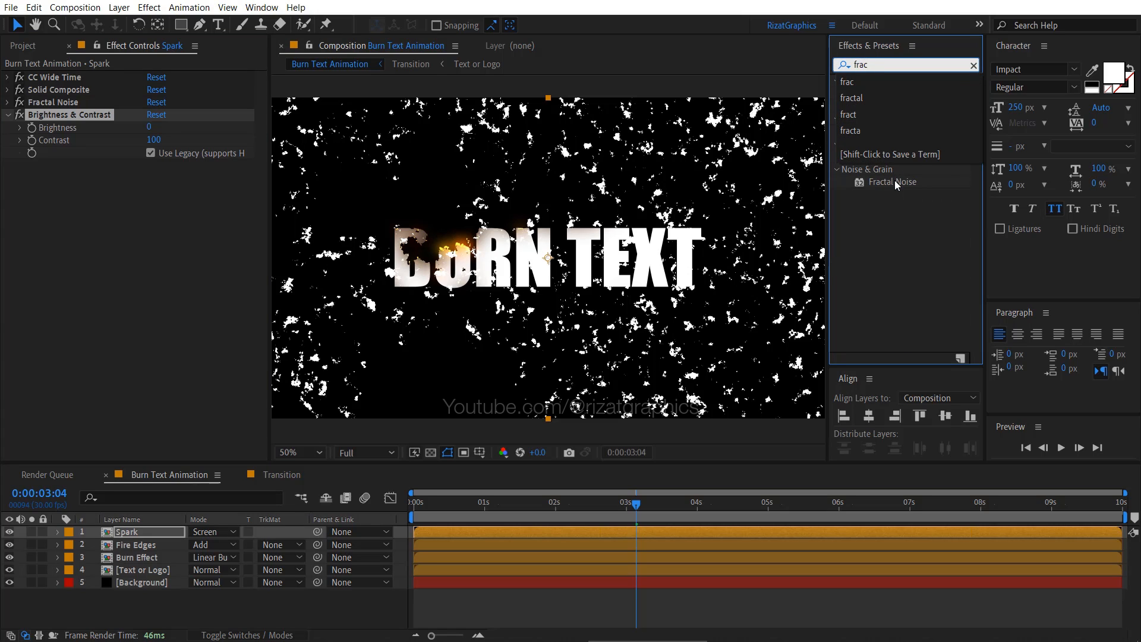
drag(894, 180, 177, 226)
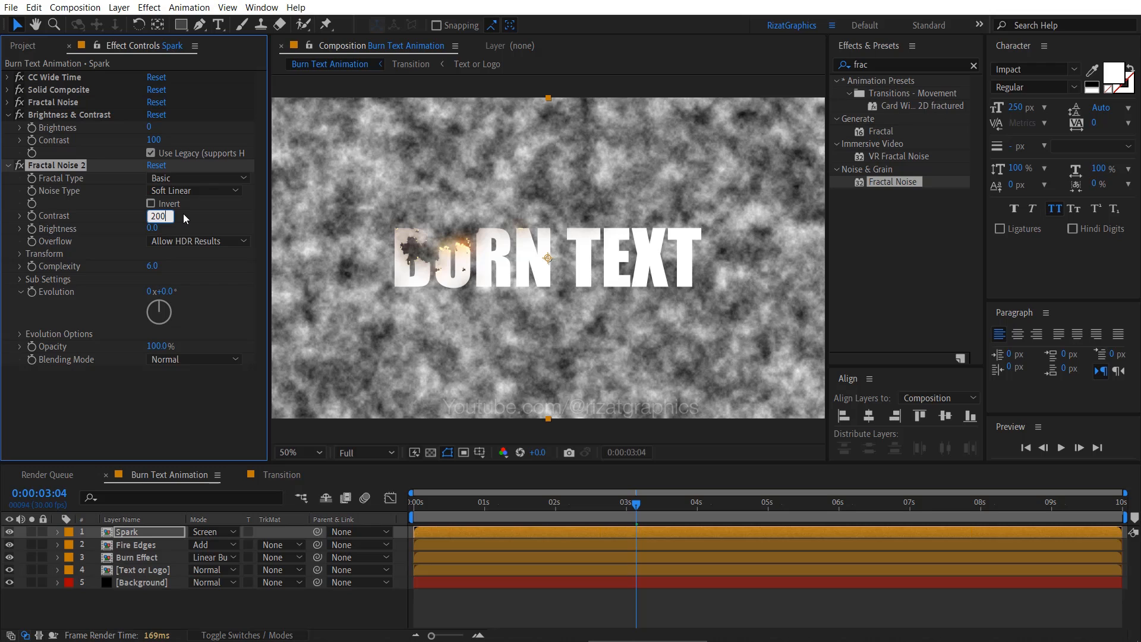
text(200)
key(Return)
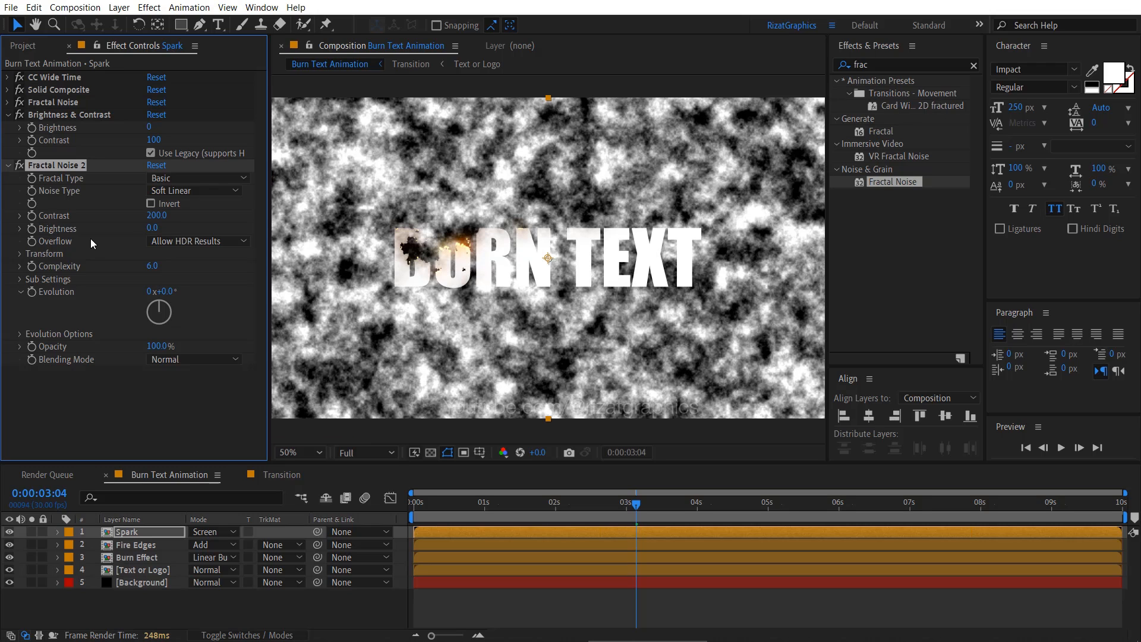
- Set the second Fractal Noise effect's Scale to 10 and its blending mode to Multiply
click(23, 255)
click(159, 292)
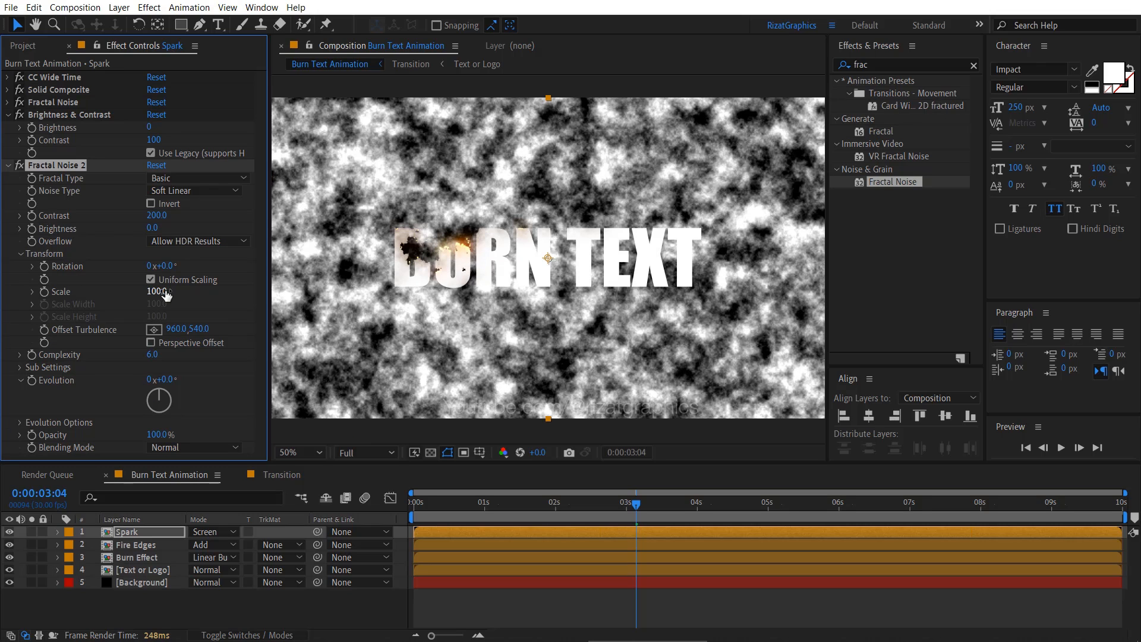
text(10)
key(Return)
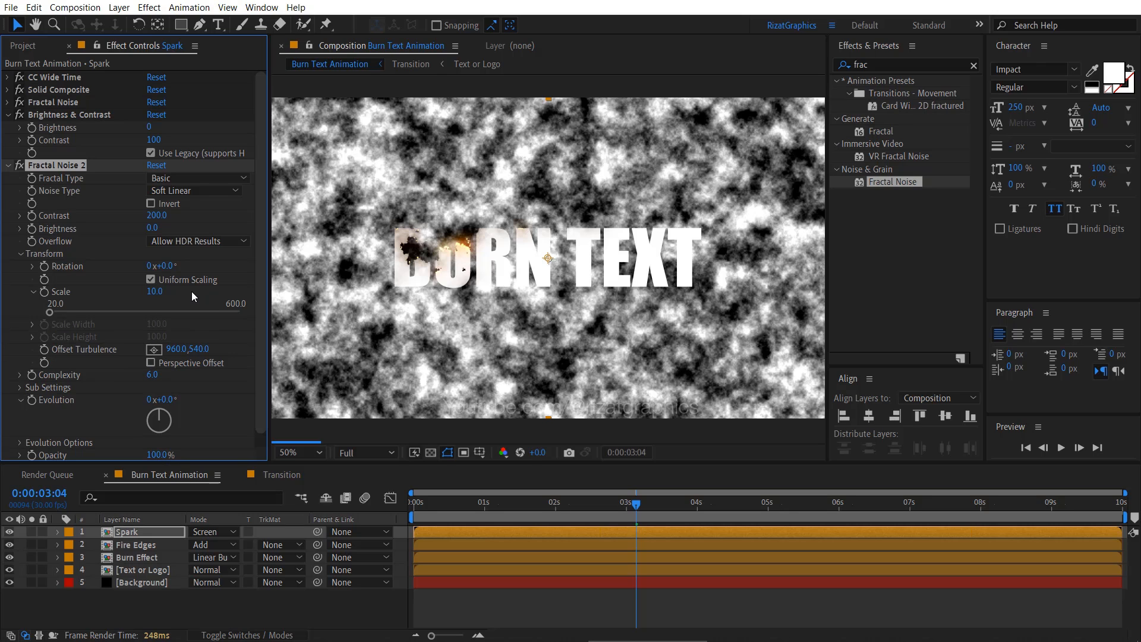
click(187, 451)
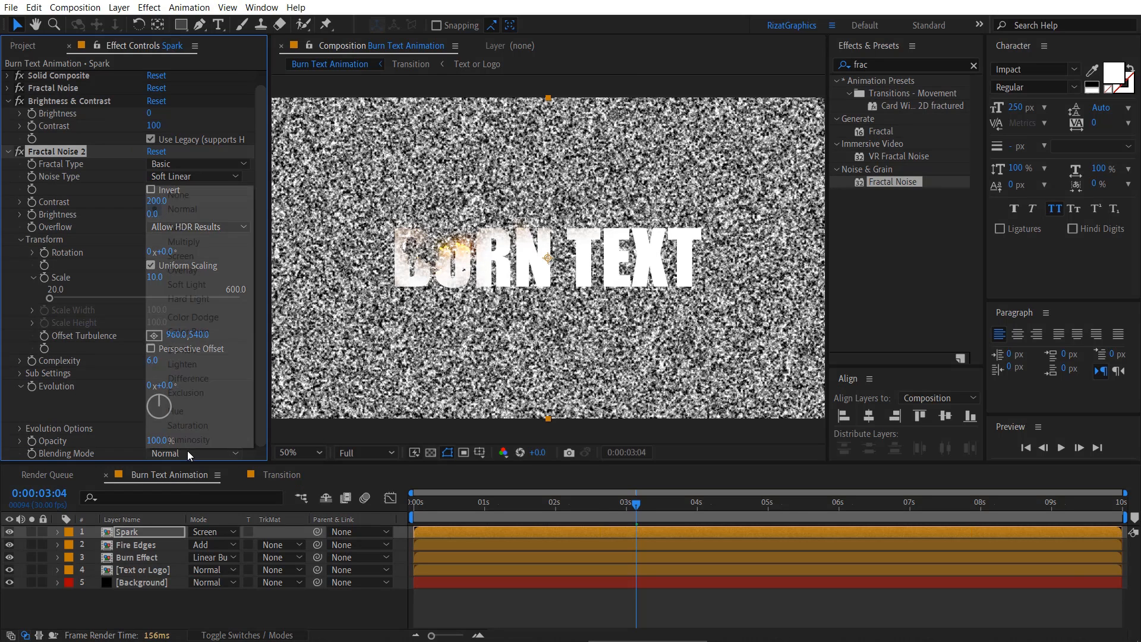
click(205, 240)
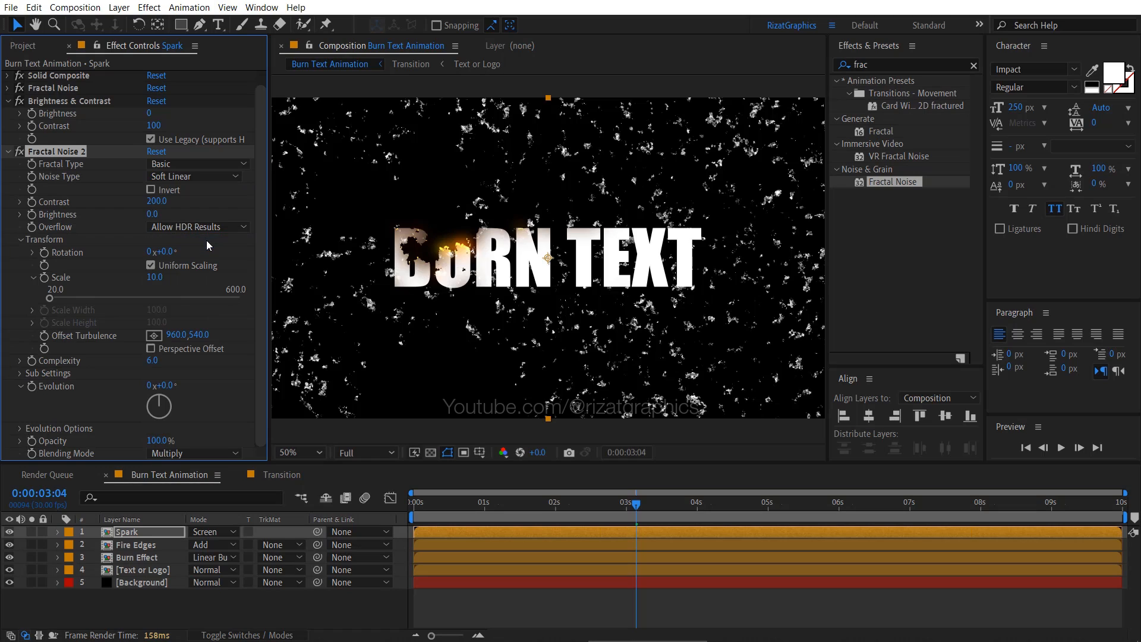
click(8, 101)
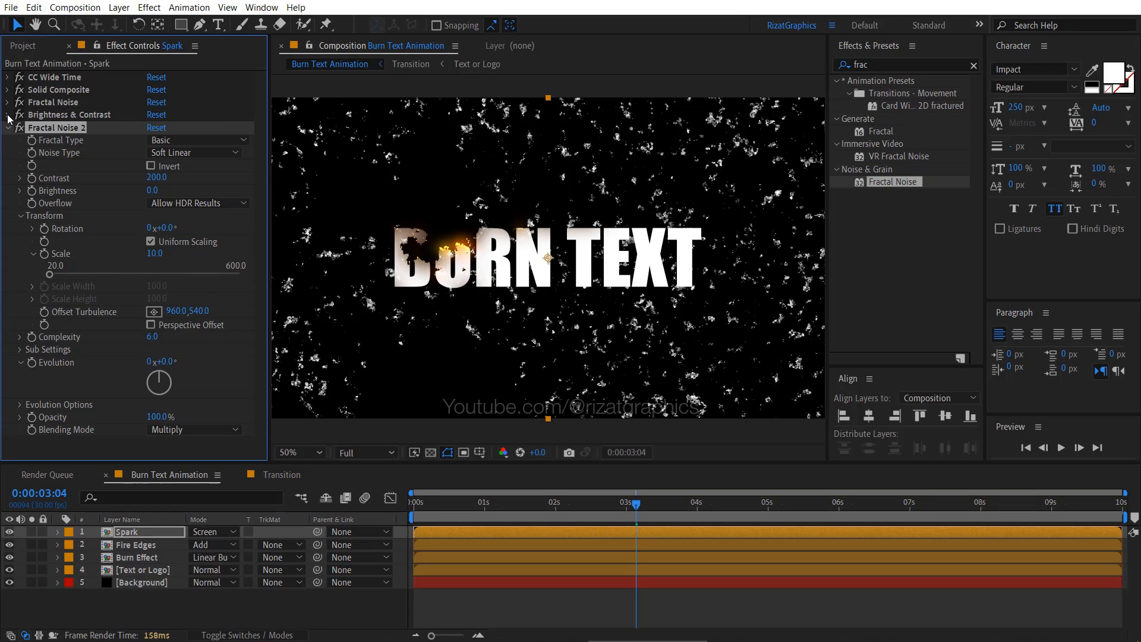
- Add the Turbulent Displace effect below the second Fractal Noise on the Spark layer, with Size 50
click(7, 128)
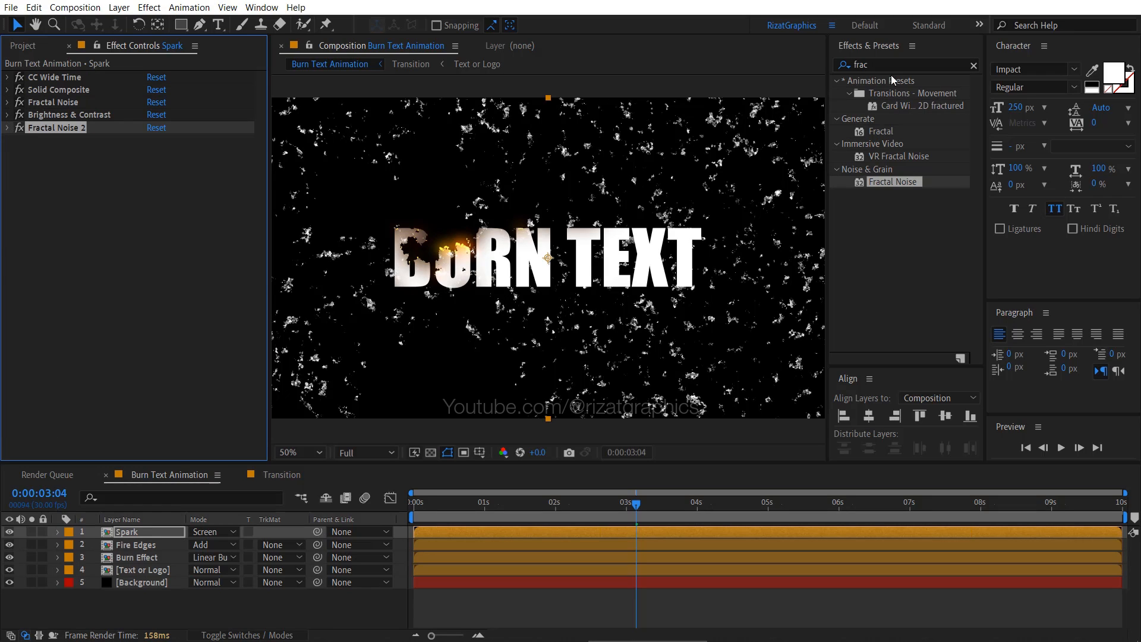
click(844, 65)
text(turbu)
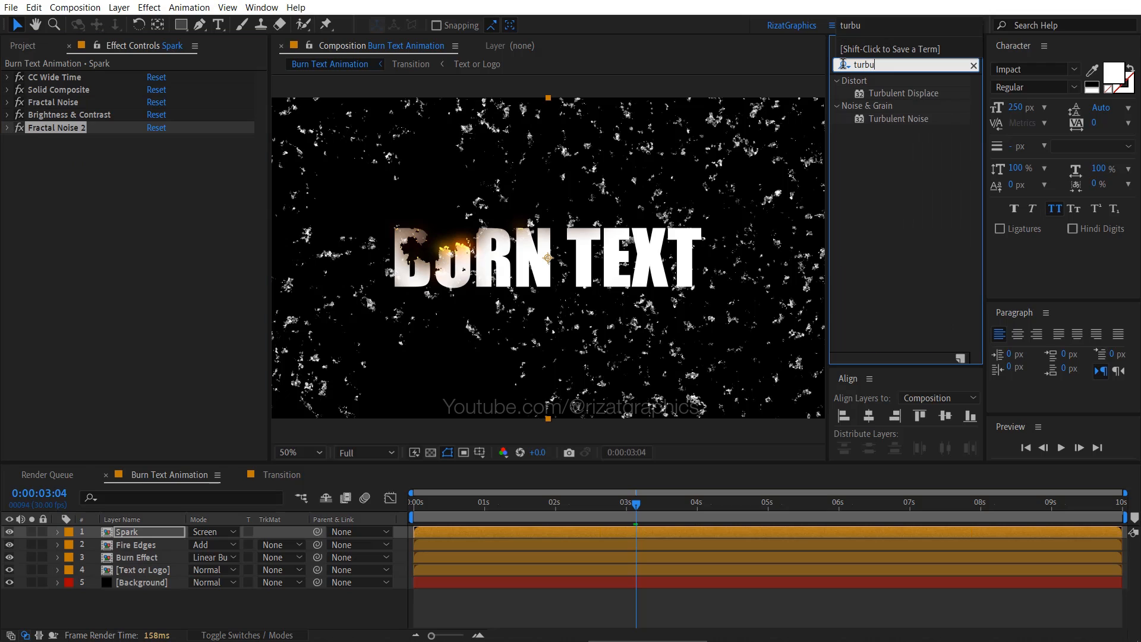
drag(909, 94, 166, 196)
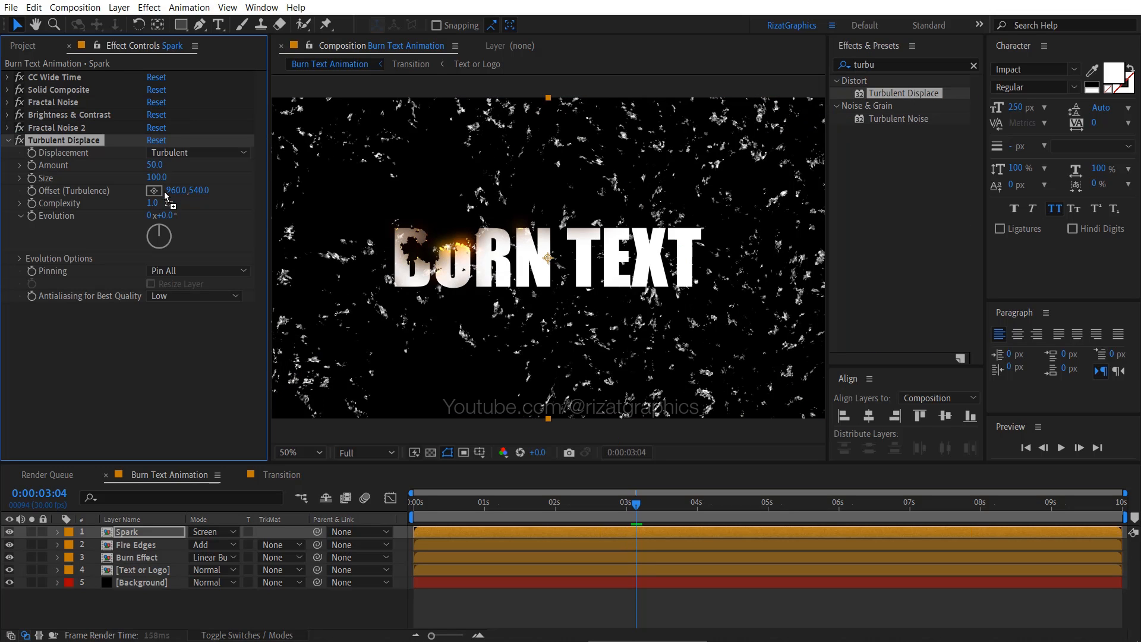
text(50)
key(Return)
- Animate Turbulent Displace's Offset (Turbulence) on the Spark layer with the expression [time*65,540]
key(alt)
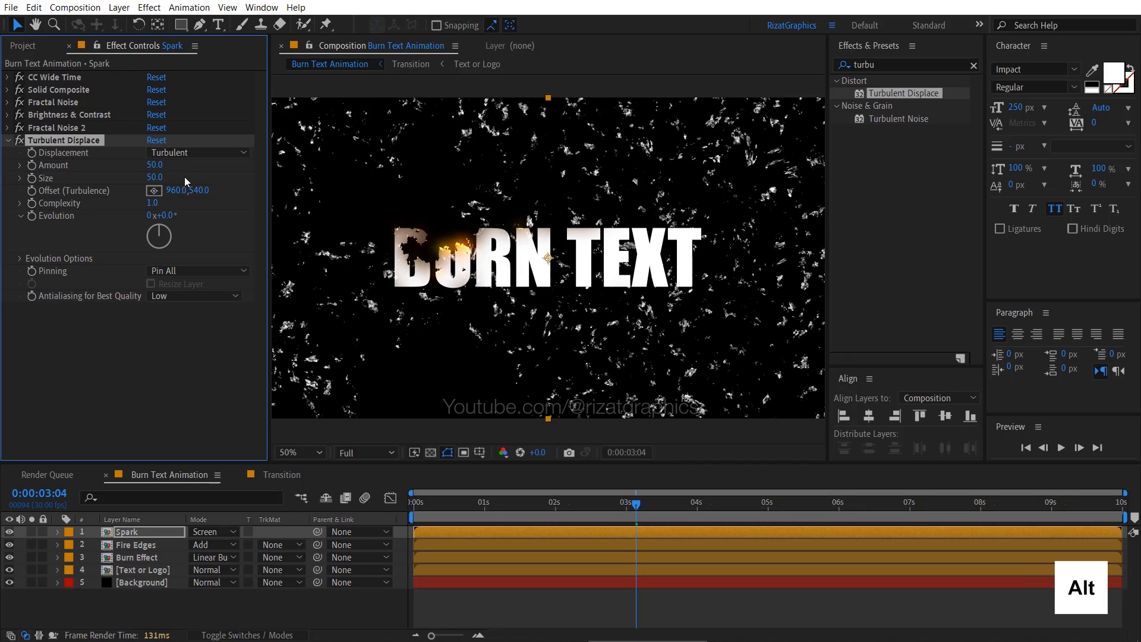
alt+click(34, 191)
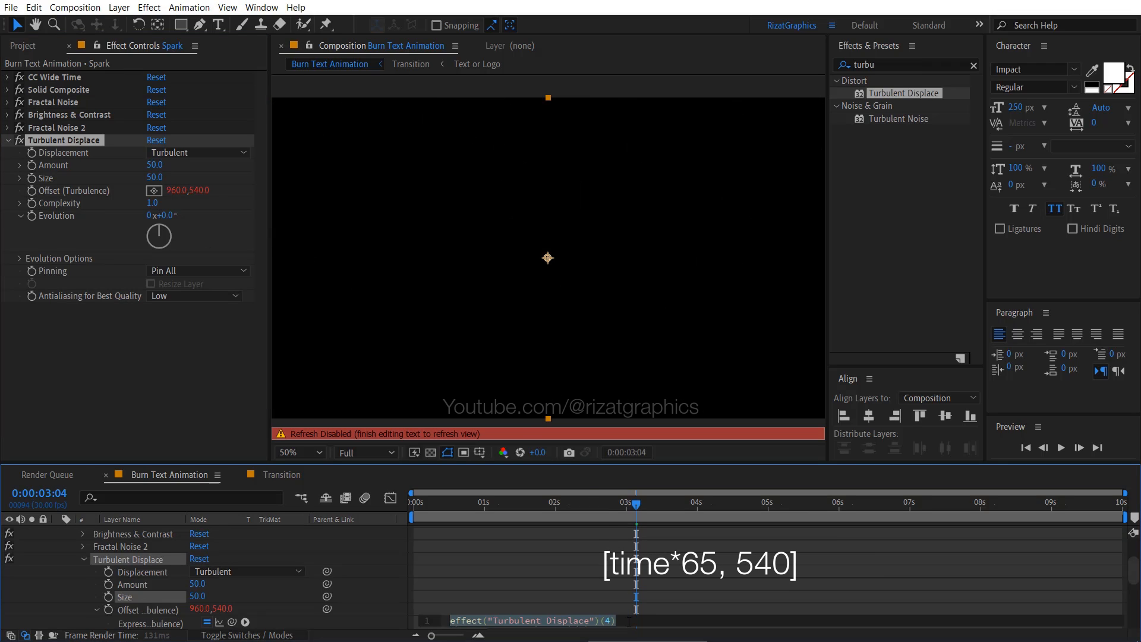
text([)
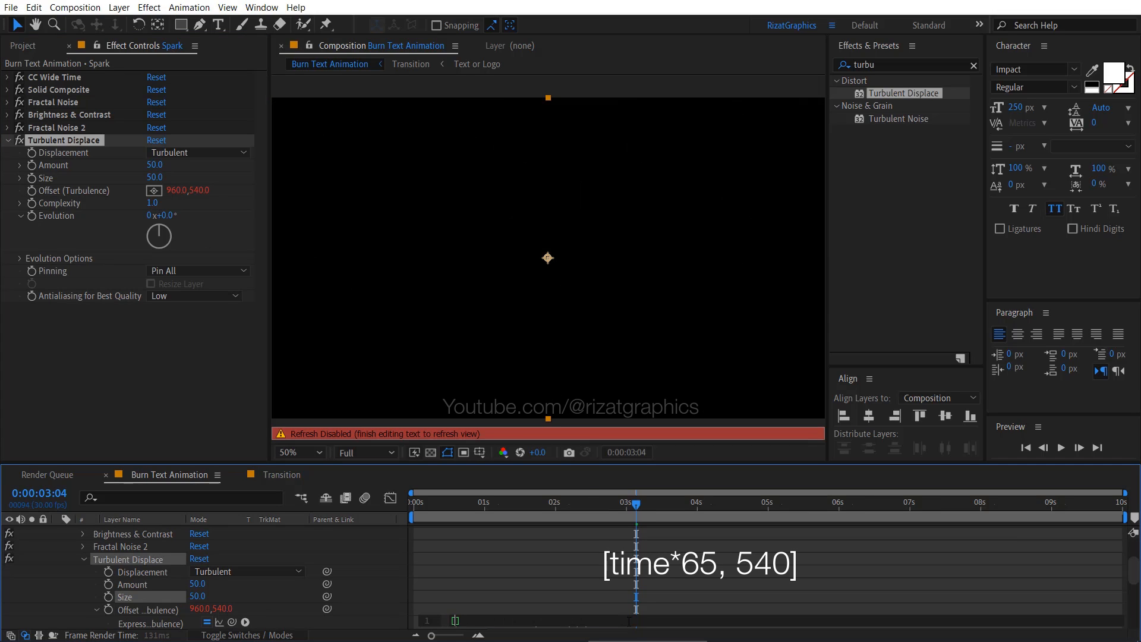
text(time*65,540)
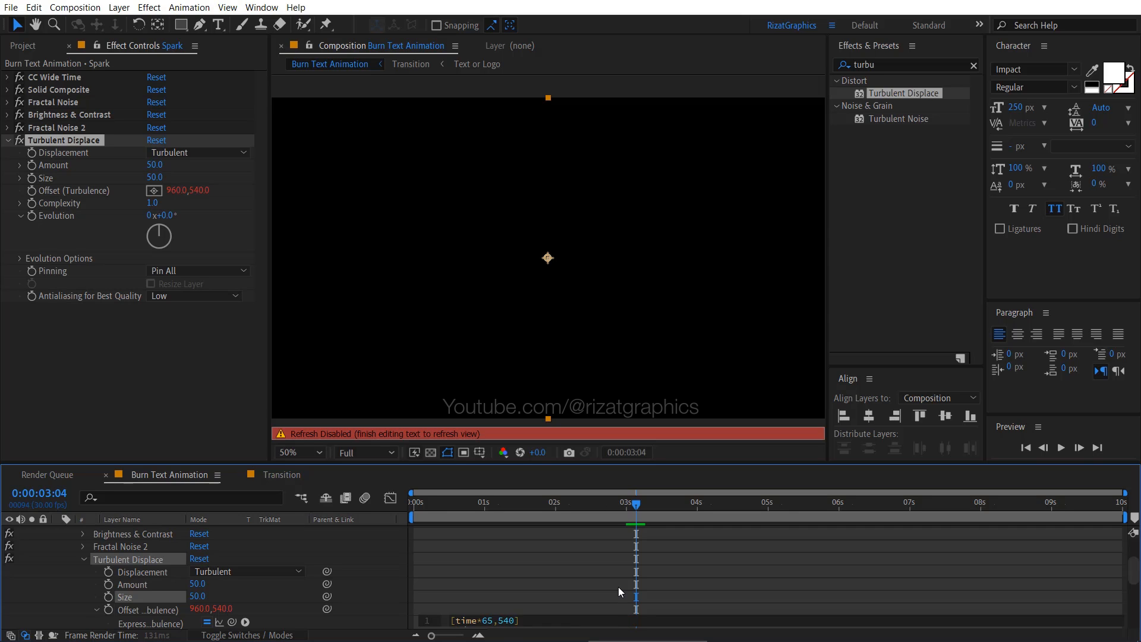
click(619, 587)
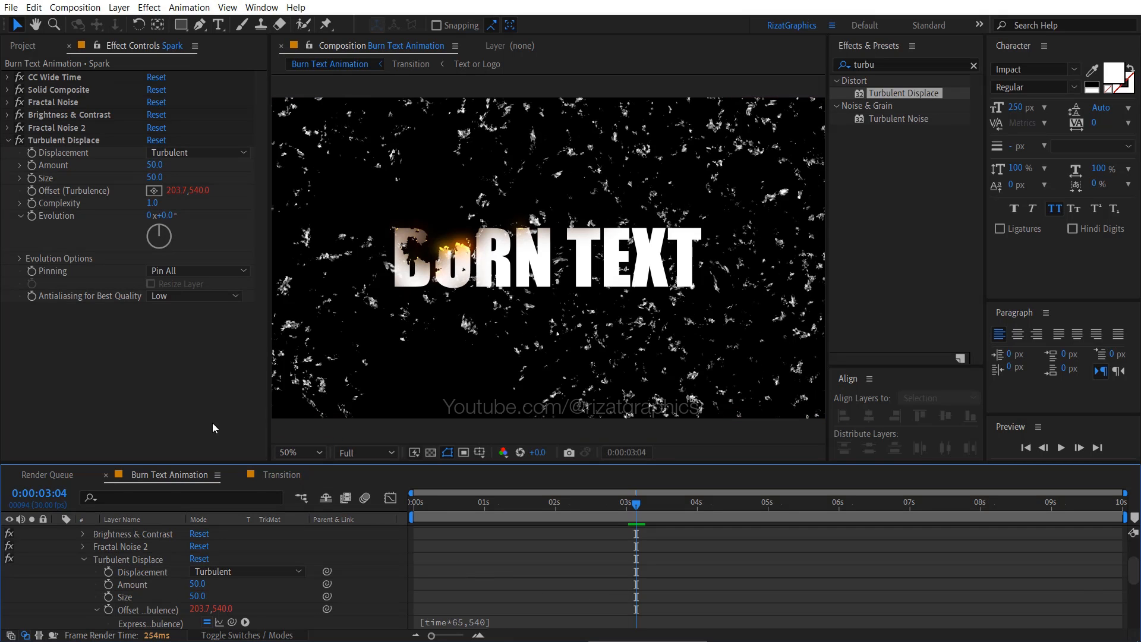
- Animate Turbulent Displace's Evolution with the expression time*200, and collapse the Spark layer's properties
key(alt)
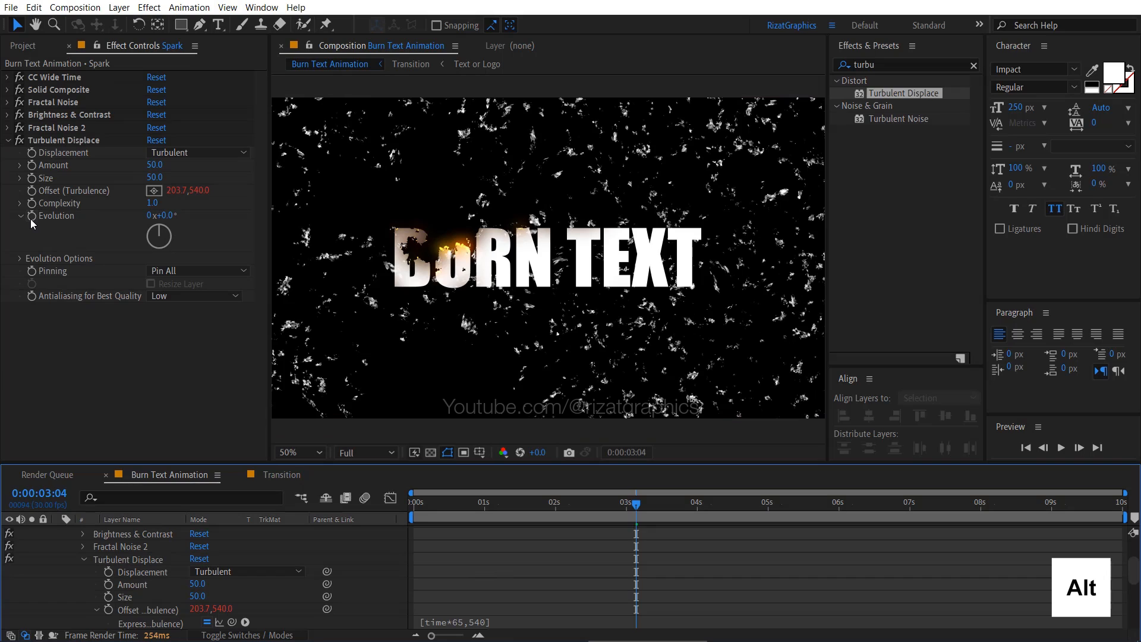
alt+click(31, 219)
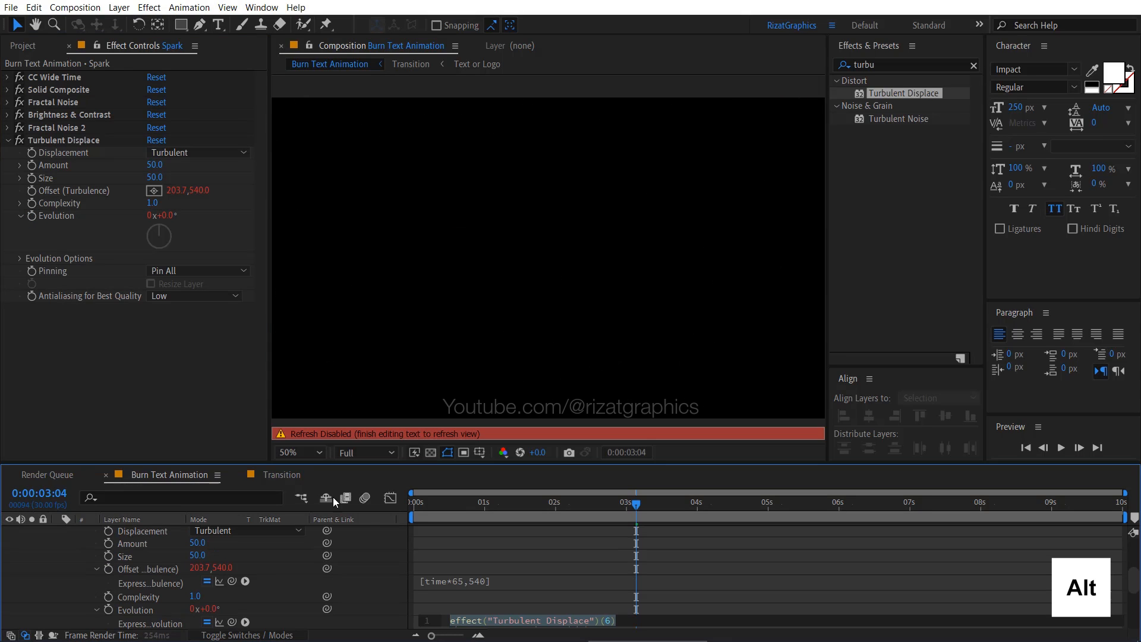
text(time*200)
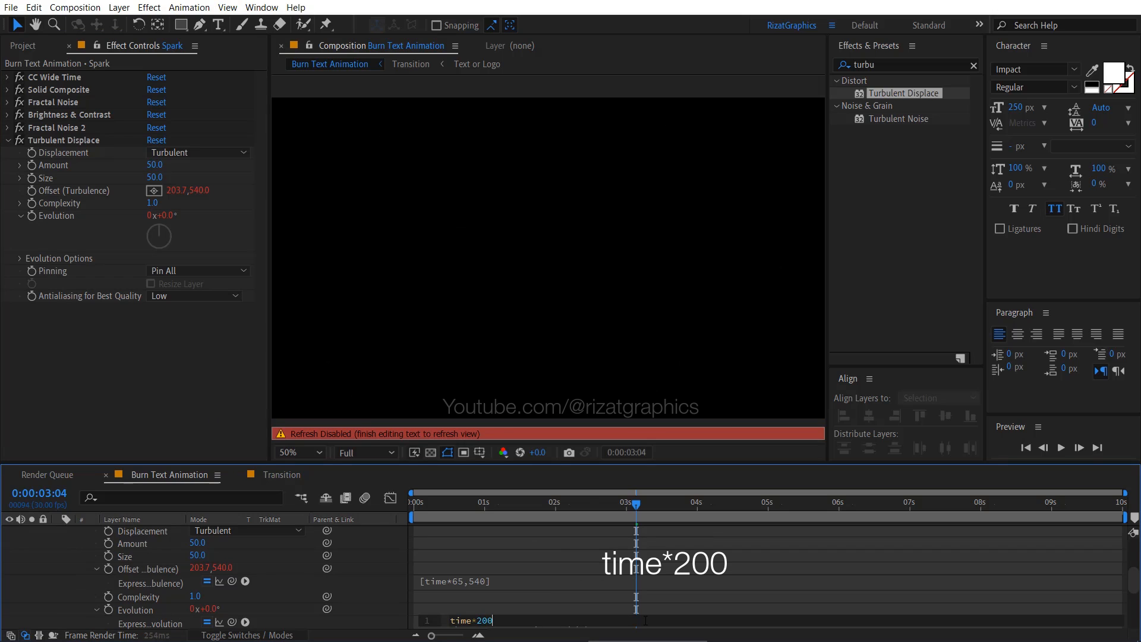
click(506, 598)
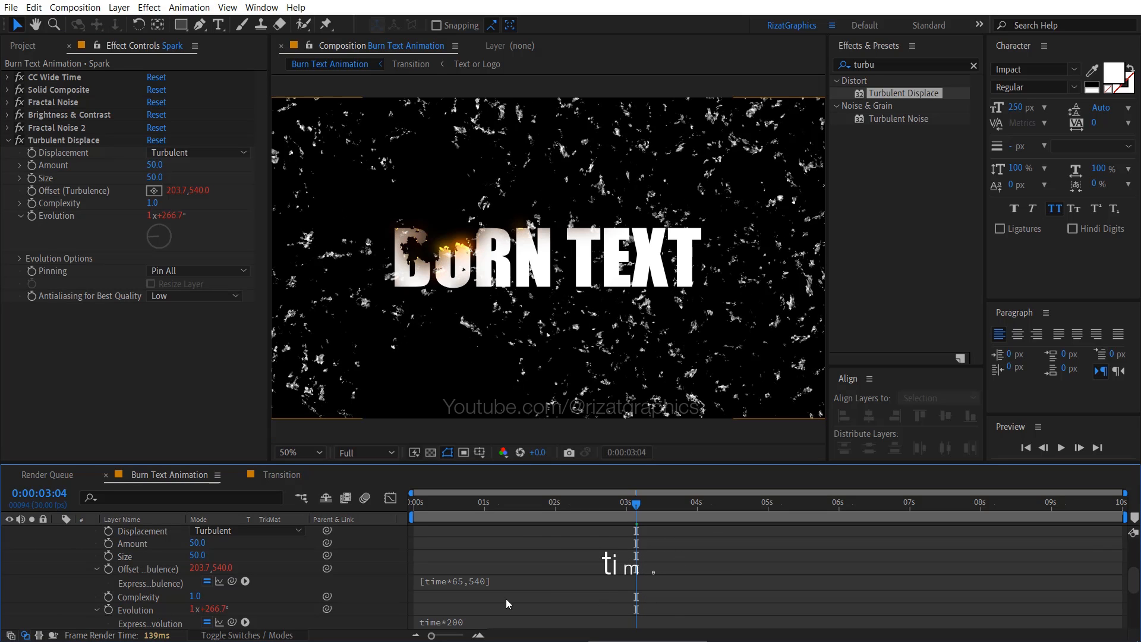
scroll(57, 536, up, 4)
click(57, 534)
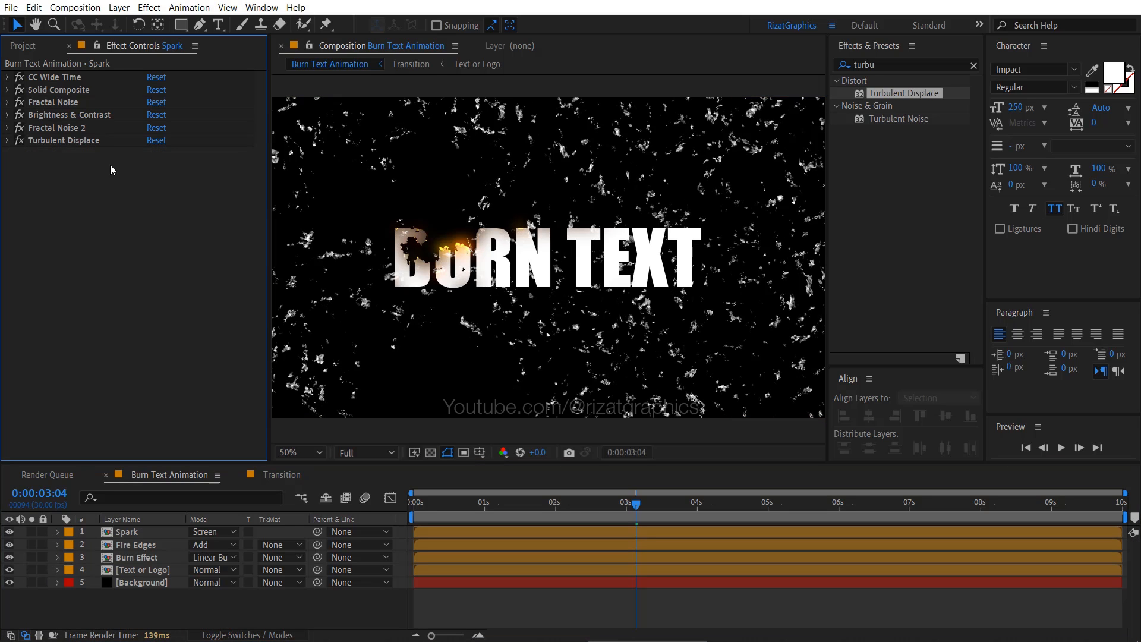
- Add the Set Matte effect below Turbulent Displace on the Spark layer, taking the matte from the Text or Logo layer
click(851, 63)
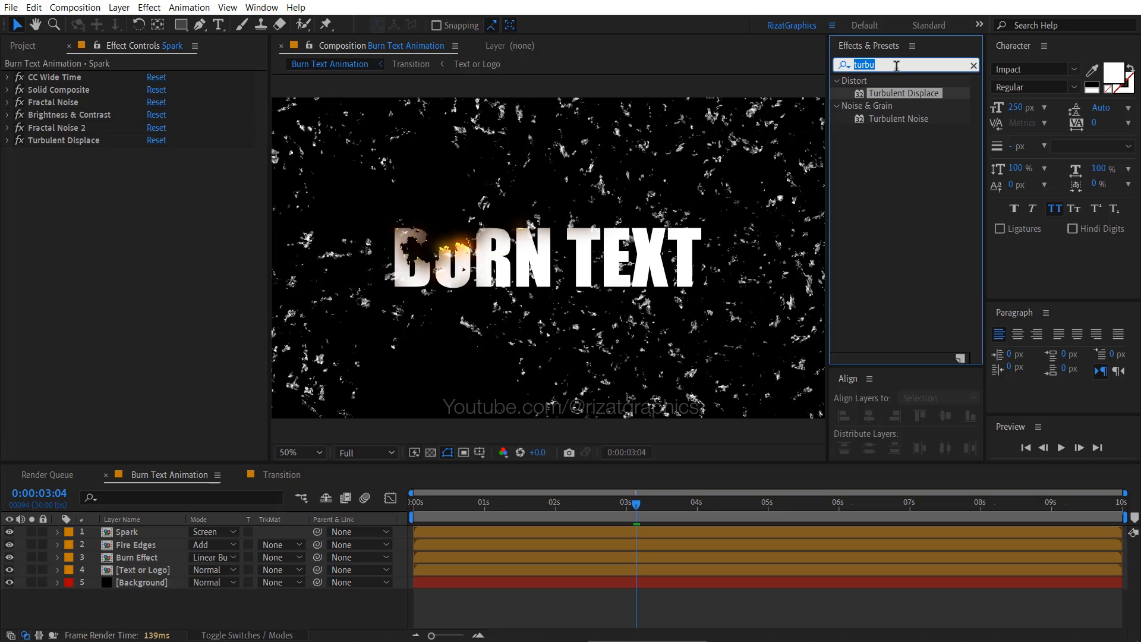
text(set m)
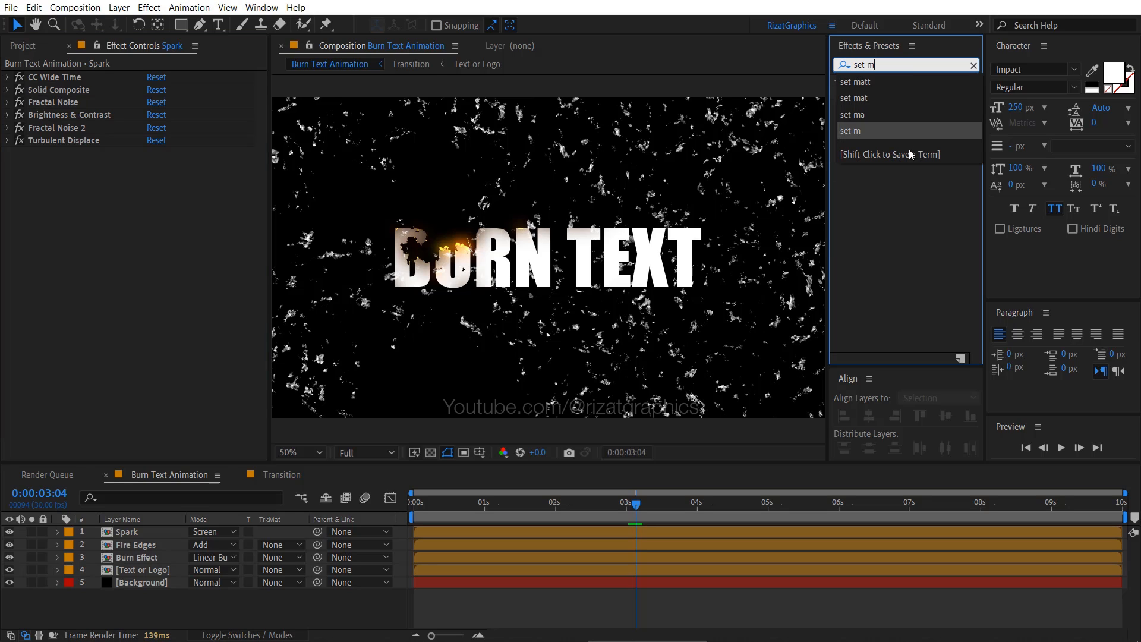
click(914, 192)
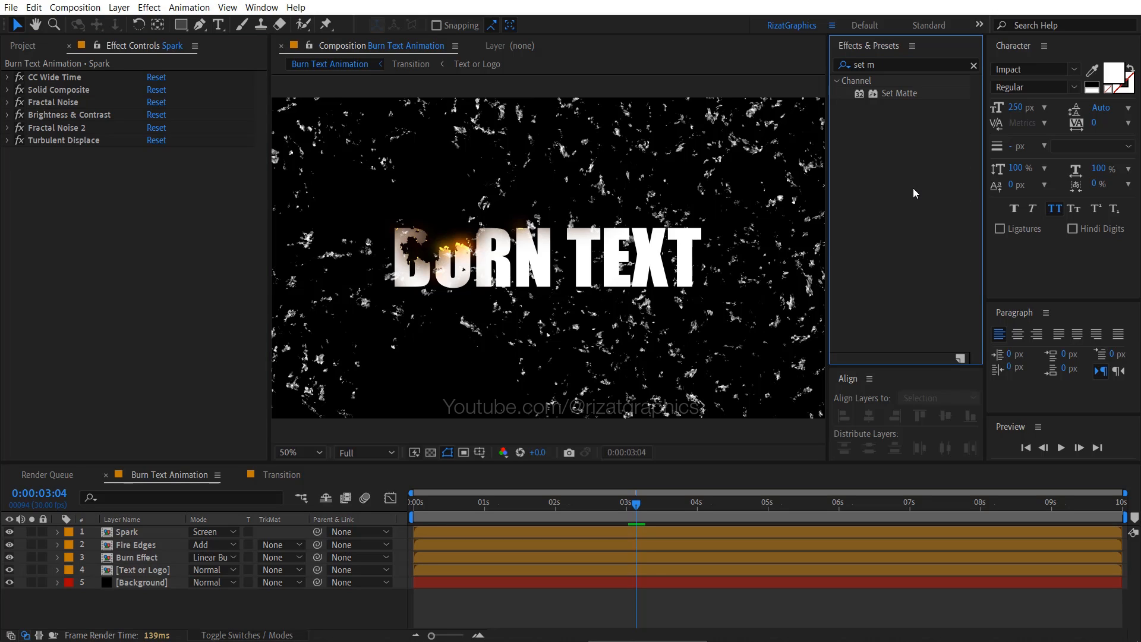
drag(908, 98, 139, 187)
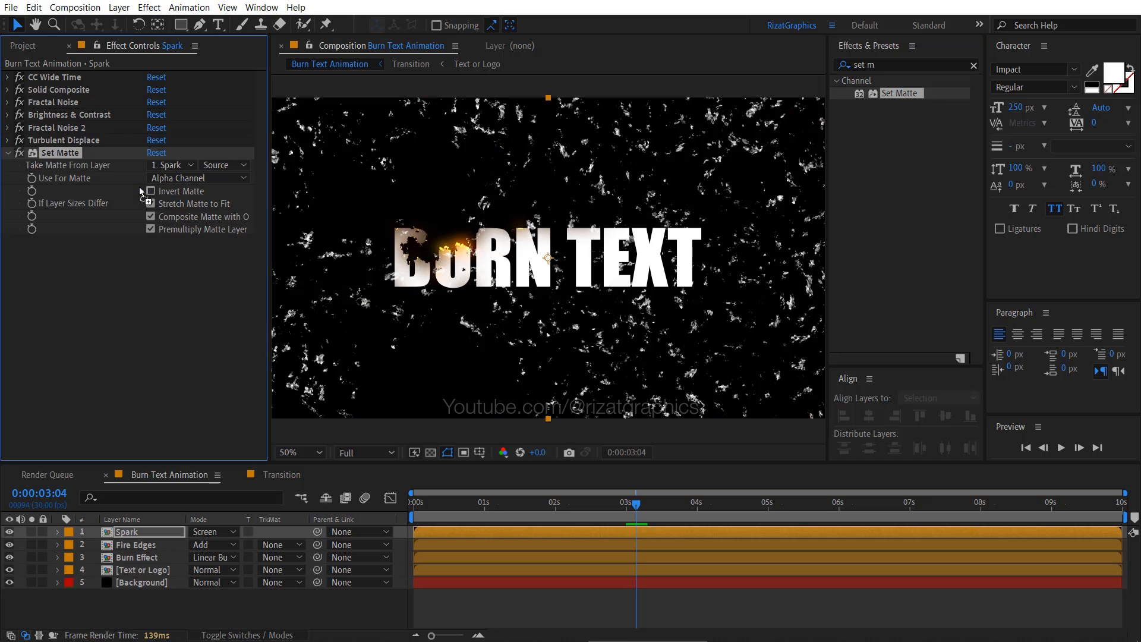
click(178, 166)
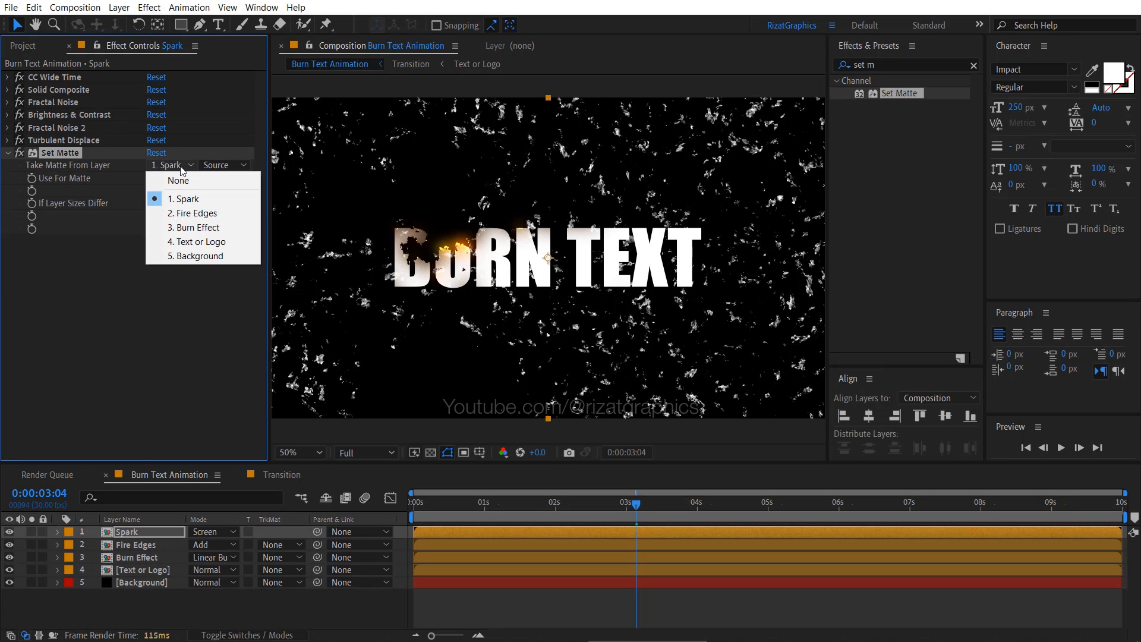
click(233, 242)
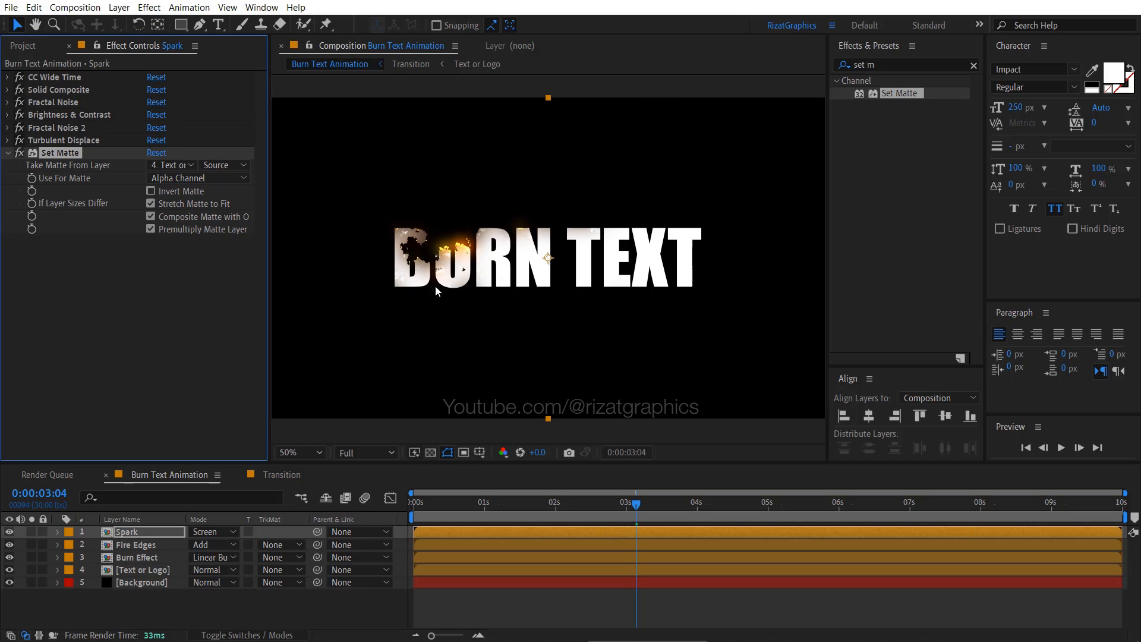
- Duplicate Set Matte on the Spark layer and set the copy to use the Burn Effect layer's Luminance with Invert Matte enabled
key(ctrl+d)
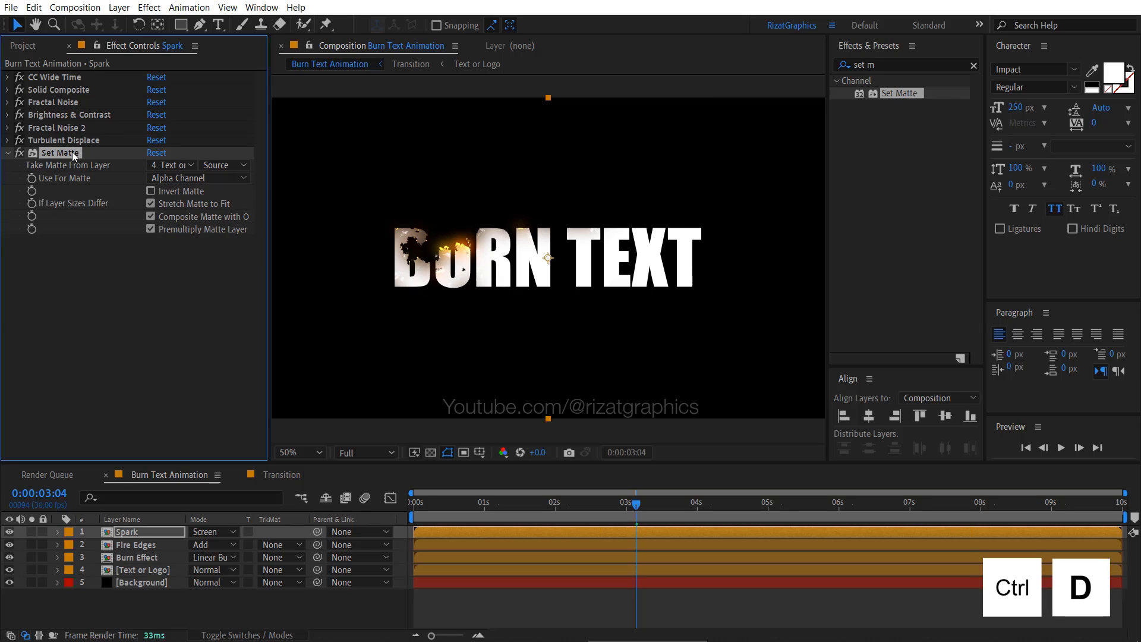
click(187, 253)
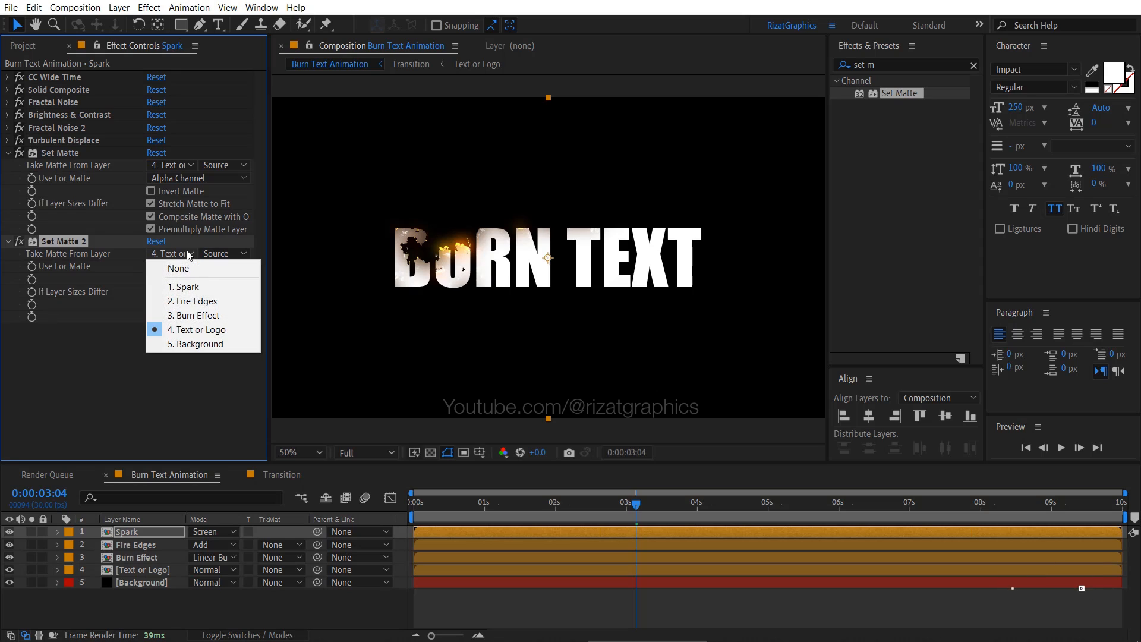
click(229, 315)
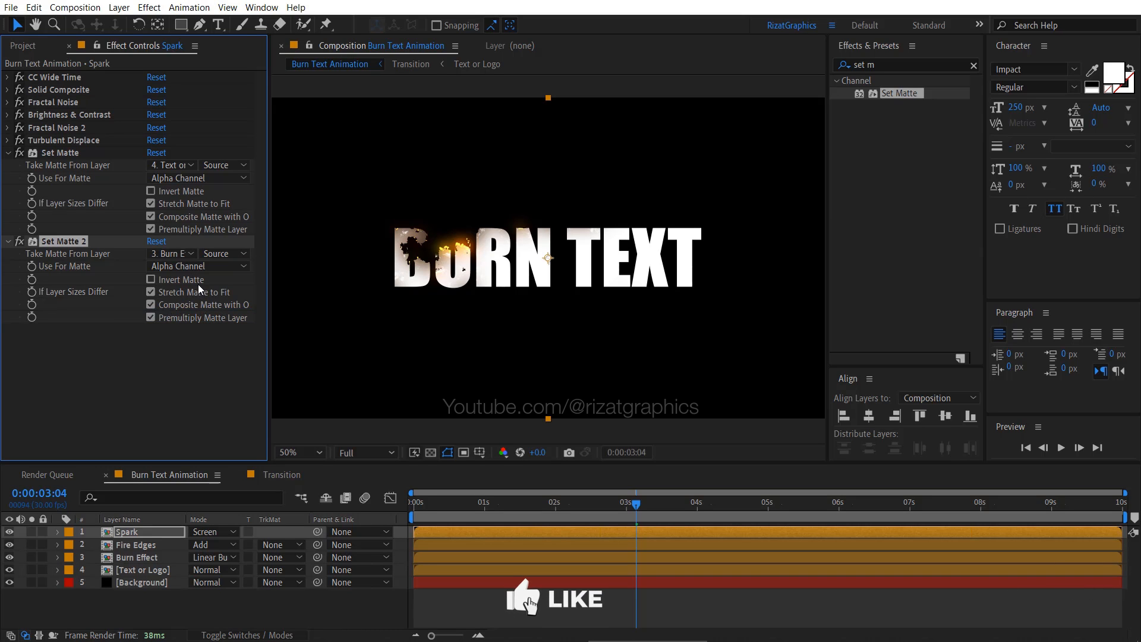
click(192, 267)
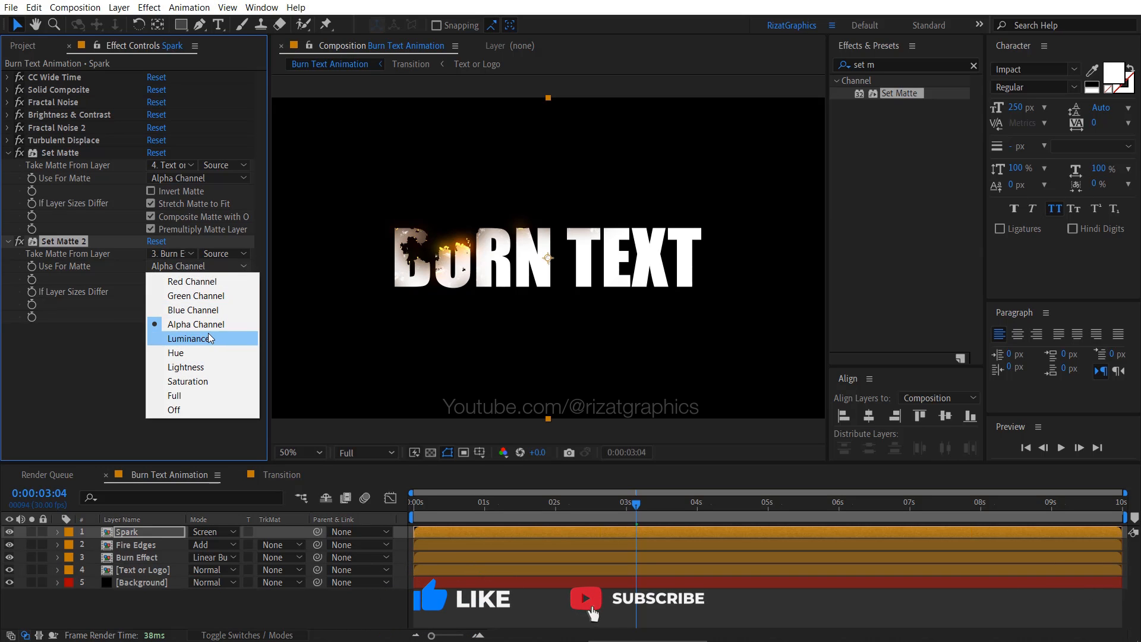
click(189, 339)
click(153, 279)
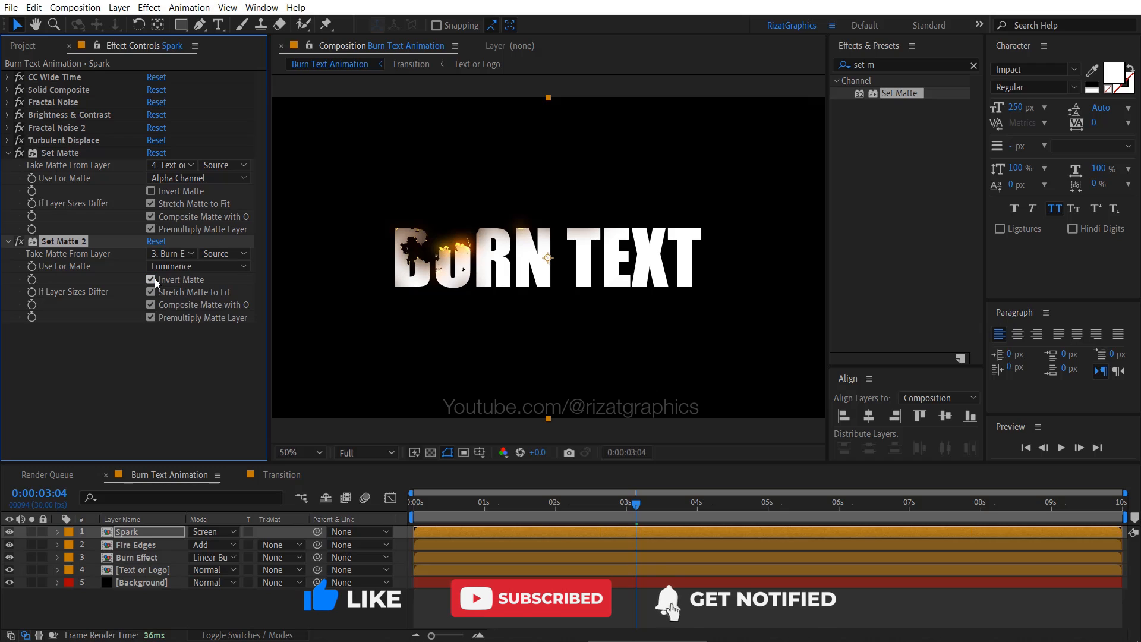
click(8, 154)
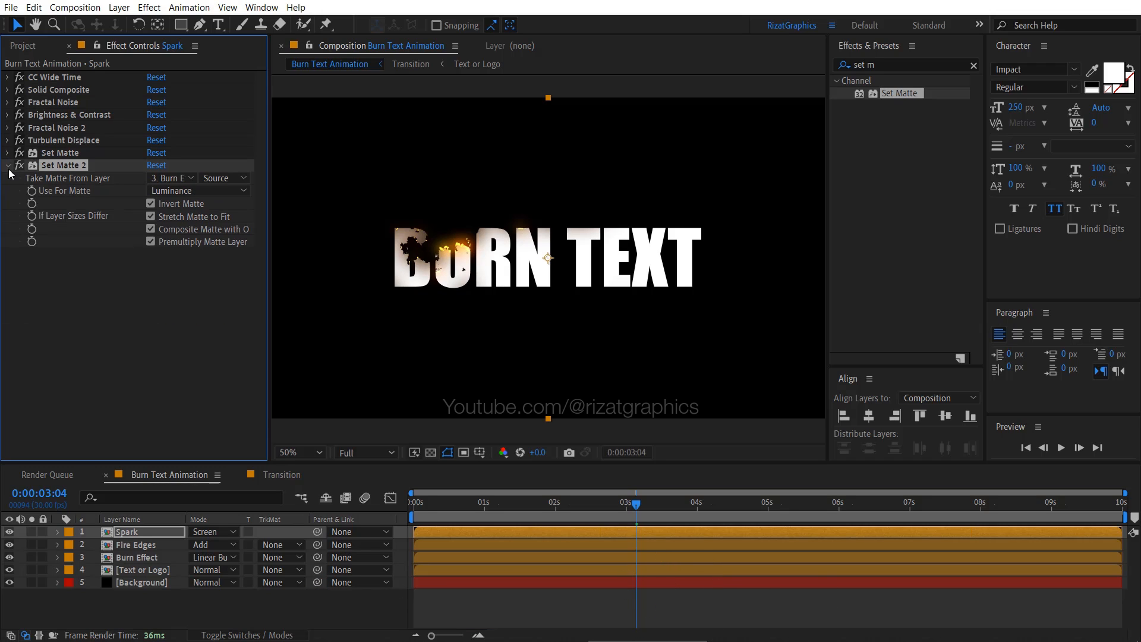
click(7, 166)
- Add the Tritone effect below the second Set Matte on the Spark layer, with Highlights set to yellow FFD900
click(844, 63)
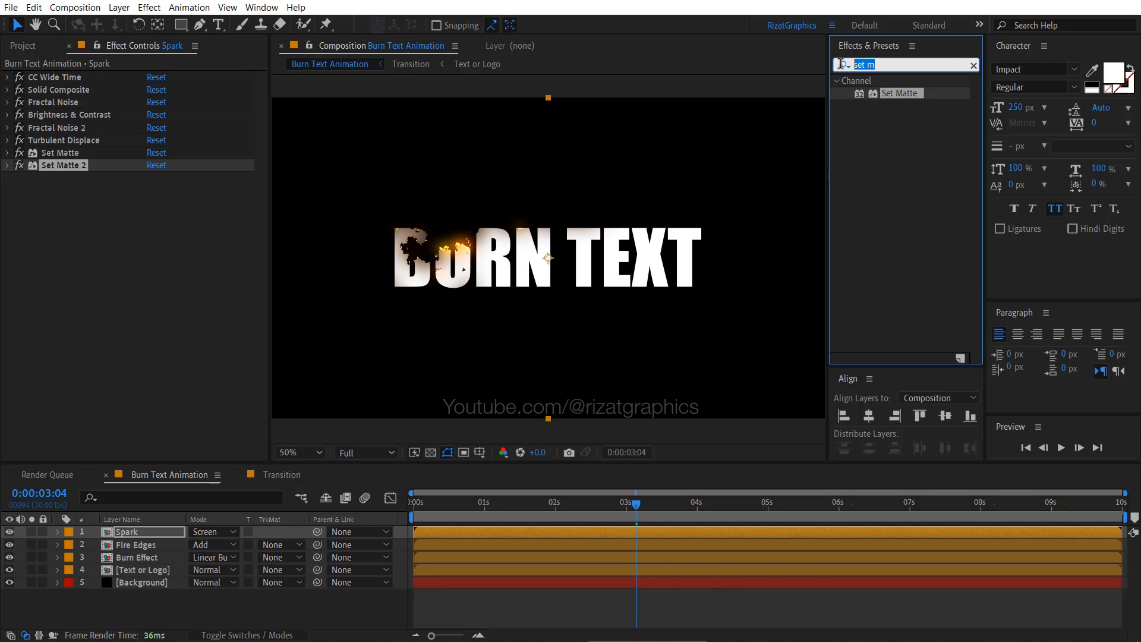
text(trito)
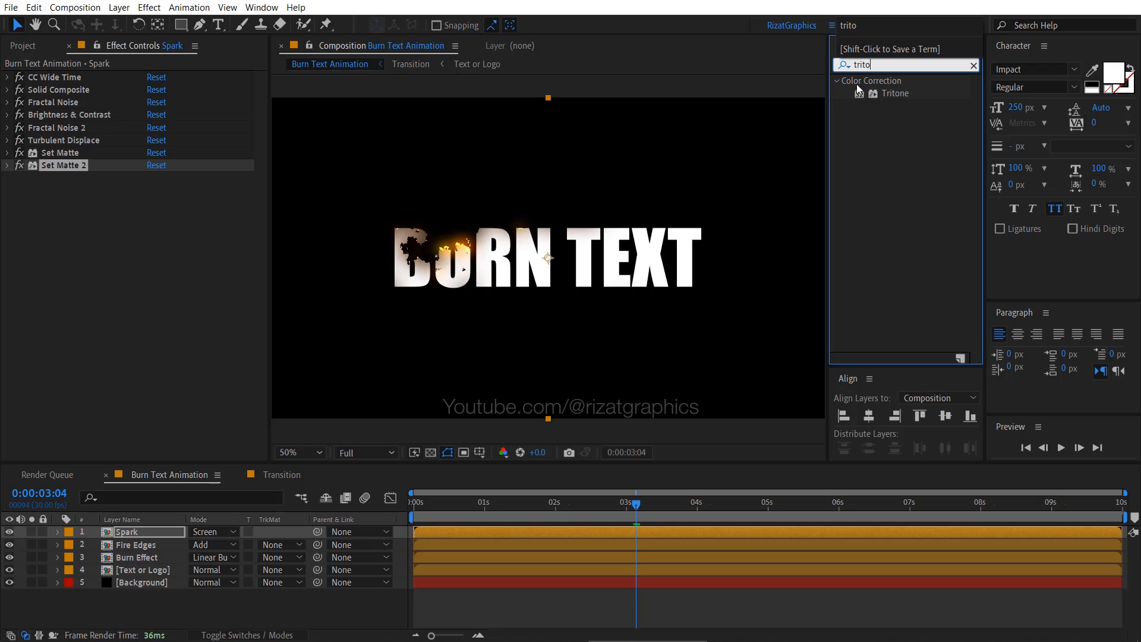
drag(895, 92, 98, 198)
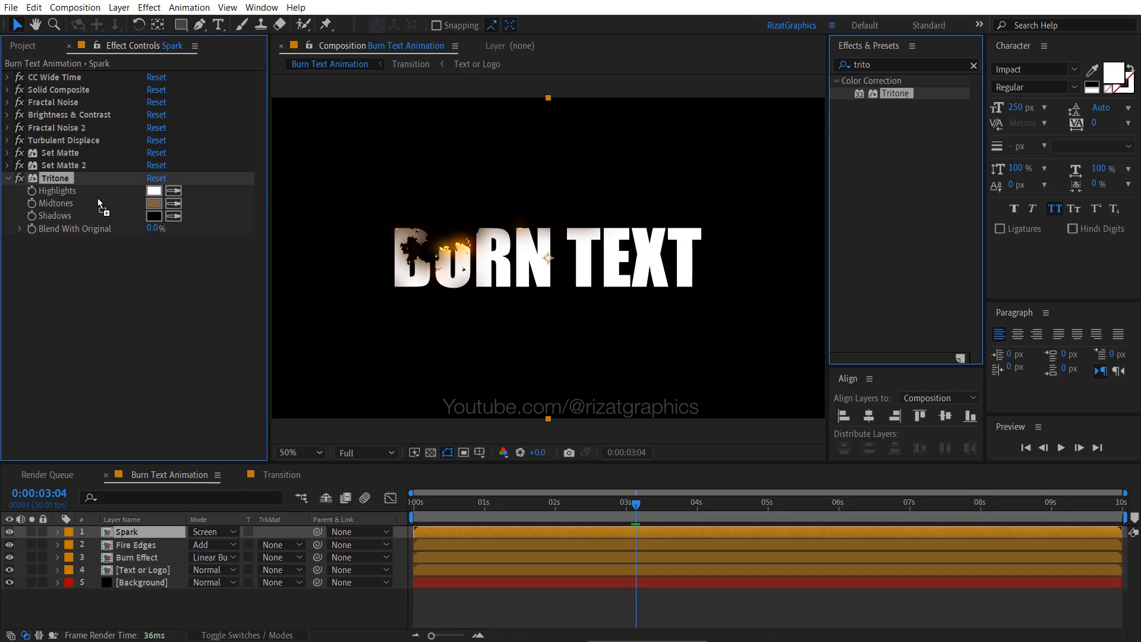
click(153, 191)
text(FFCC00)
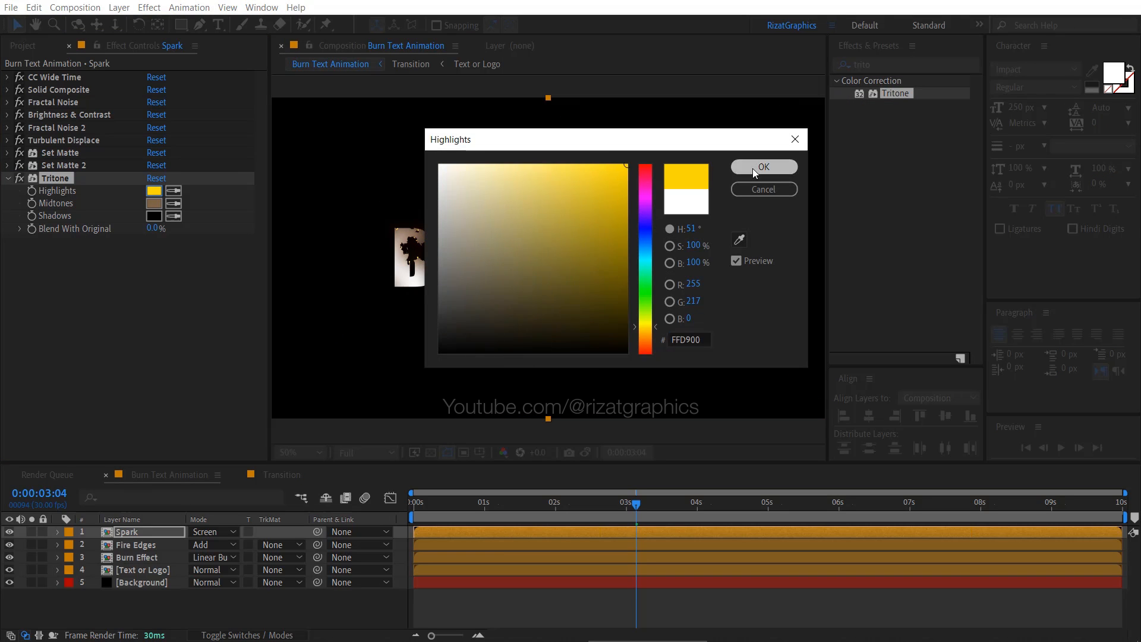
click(758, 169)
- Set the Tritone effect's Midtones color to orange and collapse the effect
click(154, 203)
text(FF)
text(9900)
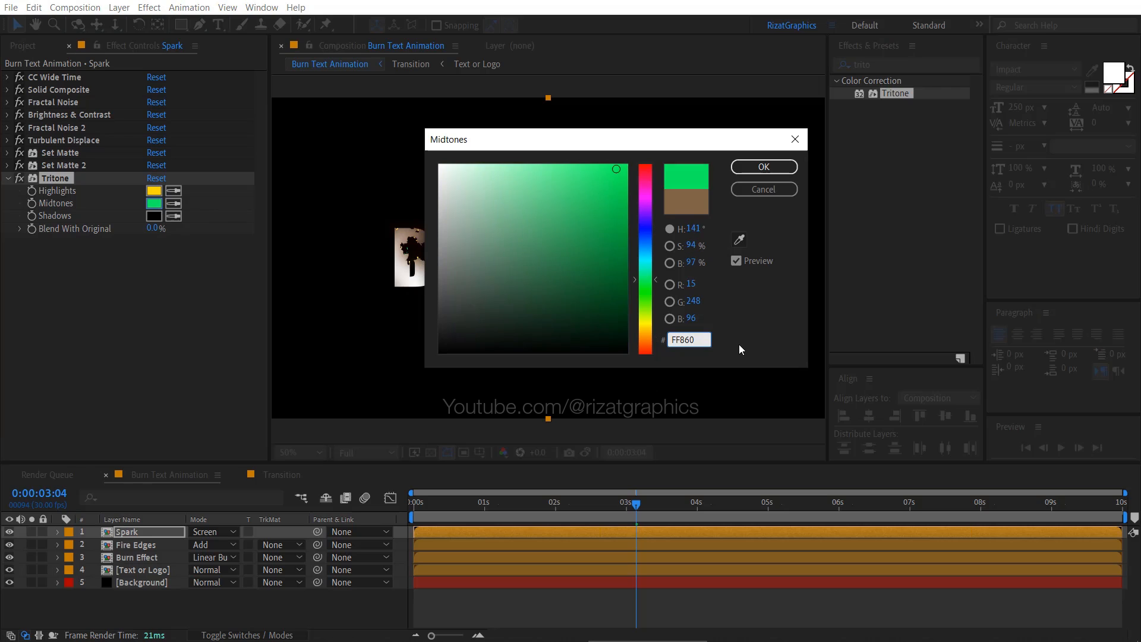
click(772, 169)
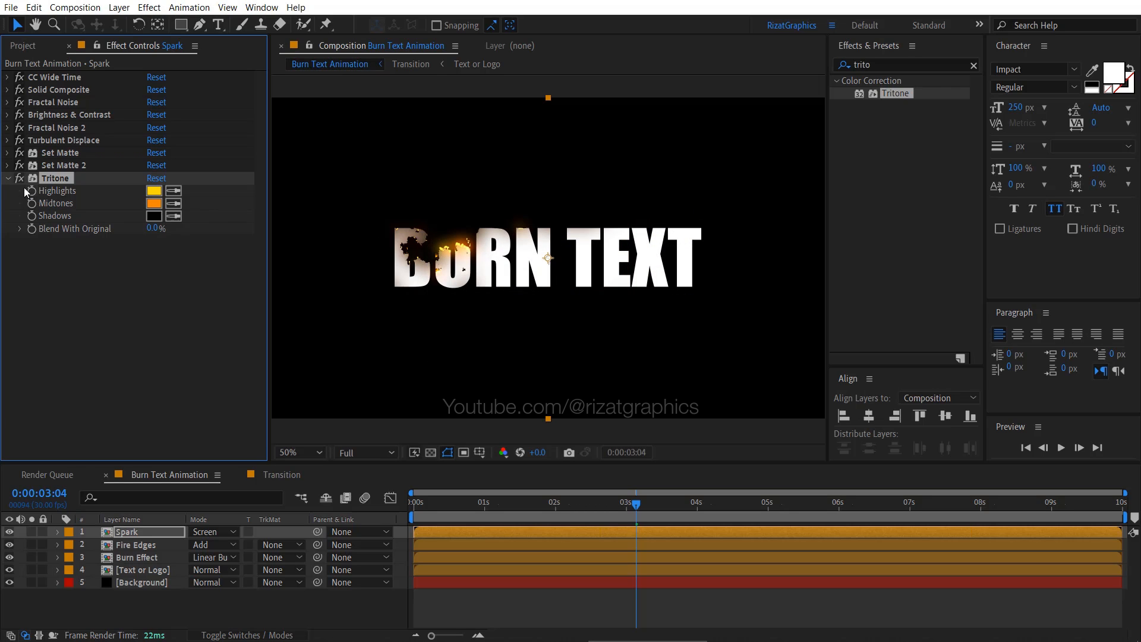
click(7, 178)
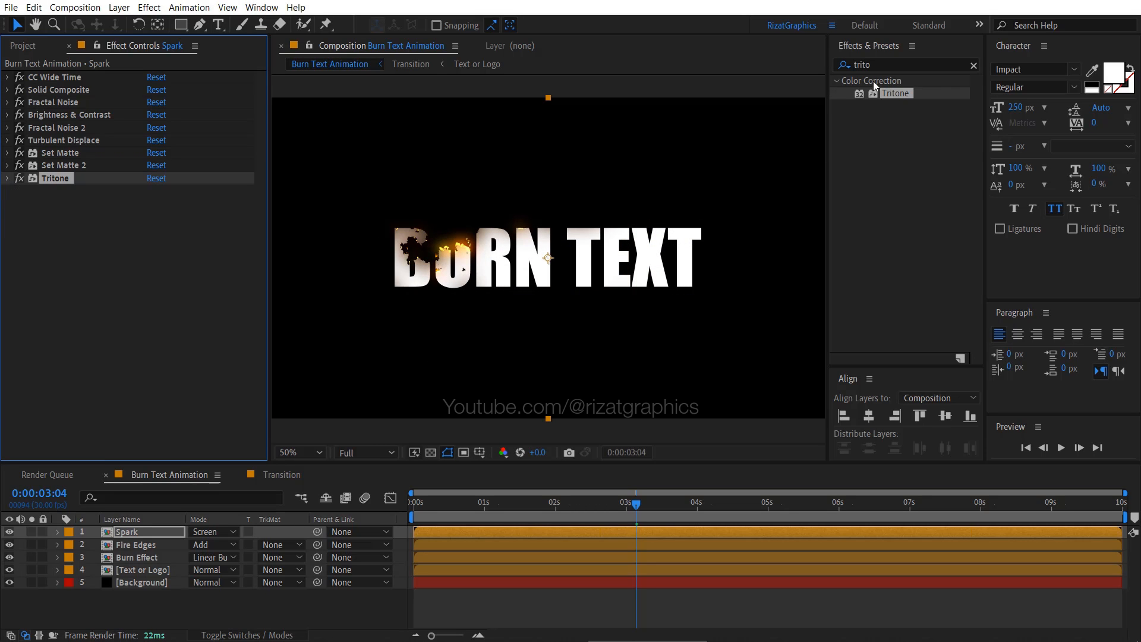
- Add the Glow effect below Tritone on the Spark layer, with Glow Radius 50 and Glow Intensity 3
click(848, 64)
text(glow)
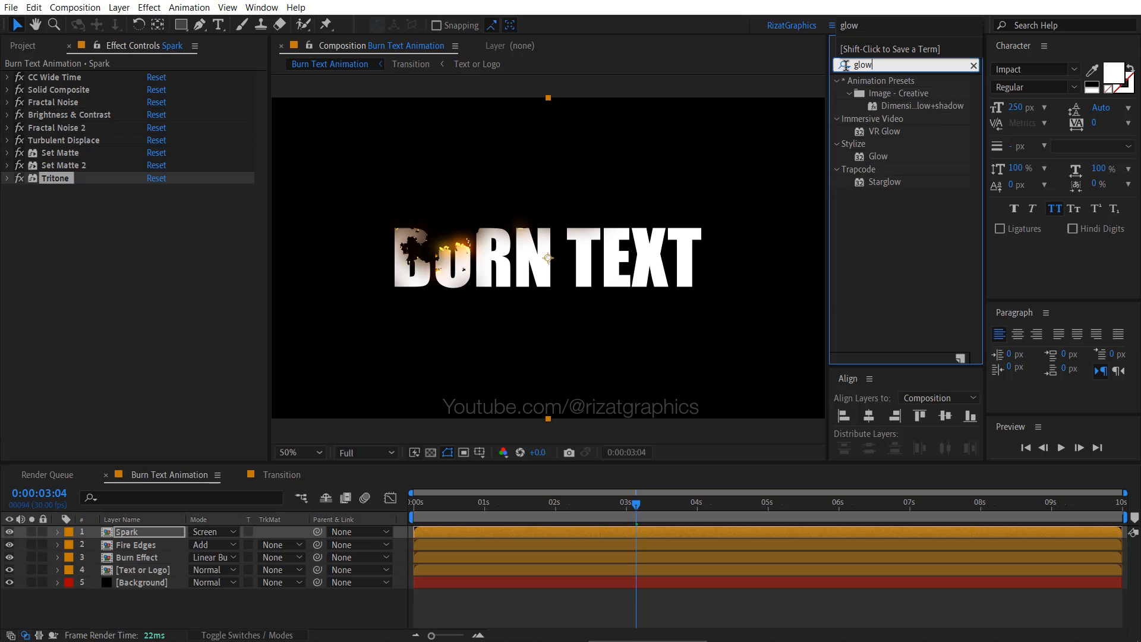
drag(878, 155, 154, 253)
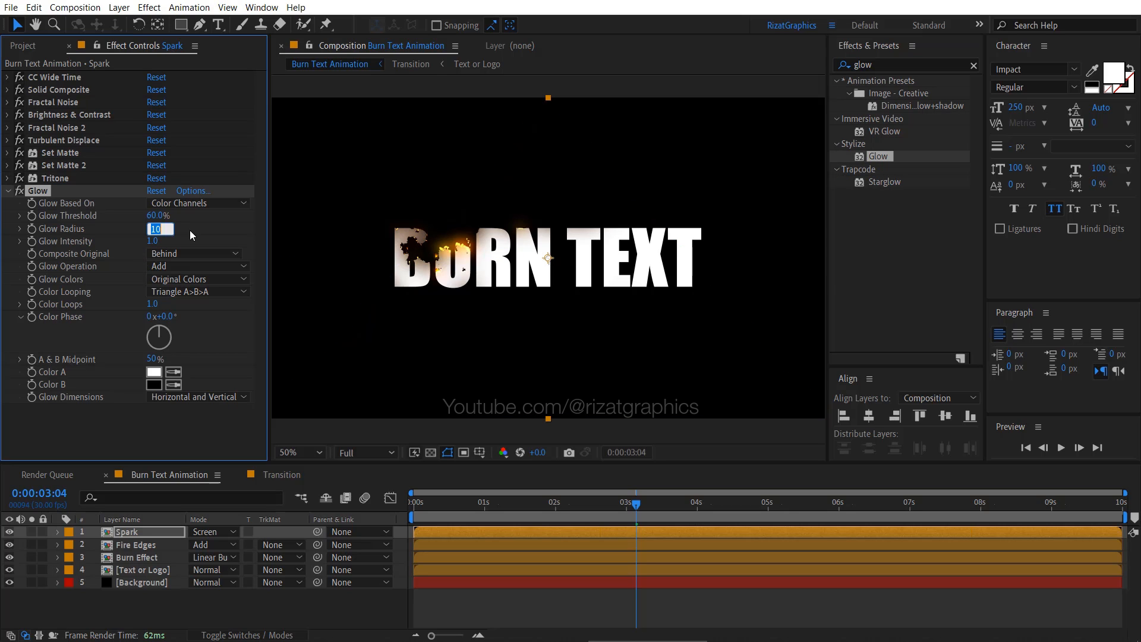
text(50)
key(Return)
text(3)
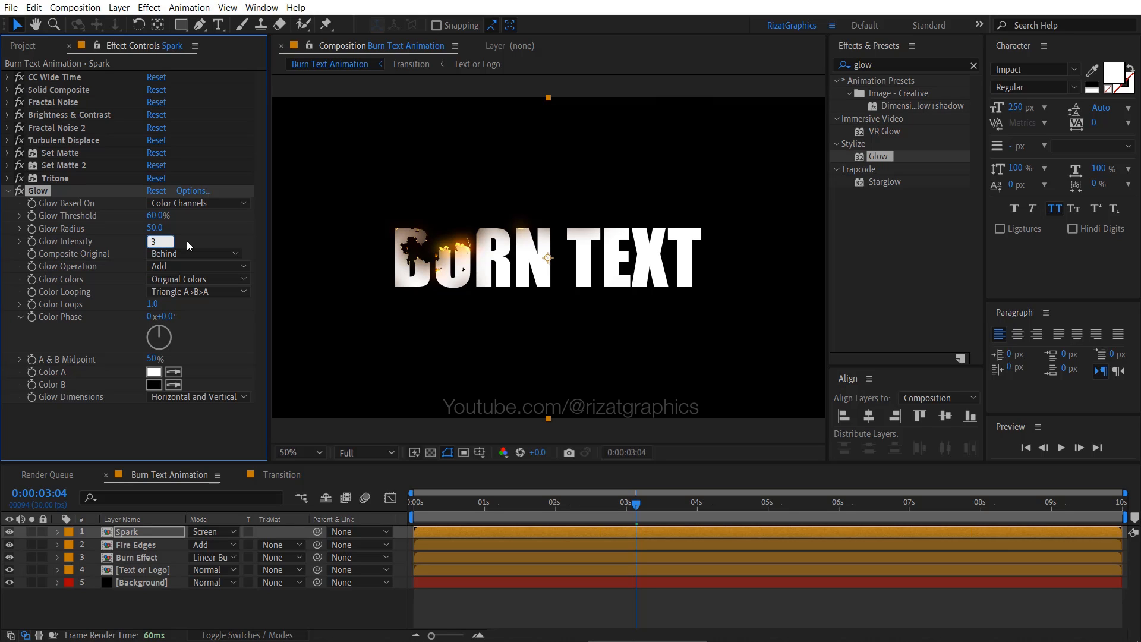
key(Return)
- Duplicate the Glow effect on the Spark layer and collapse both Glow effects
key(ctrl+d)
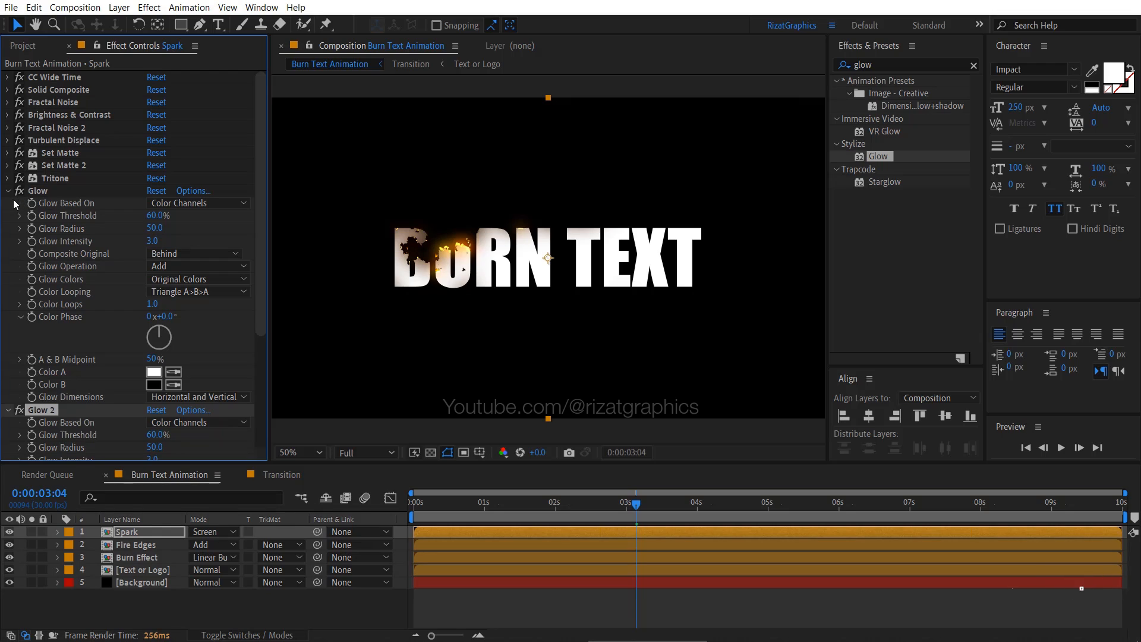
click(8, 190)
click(9, 204)
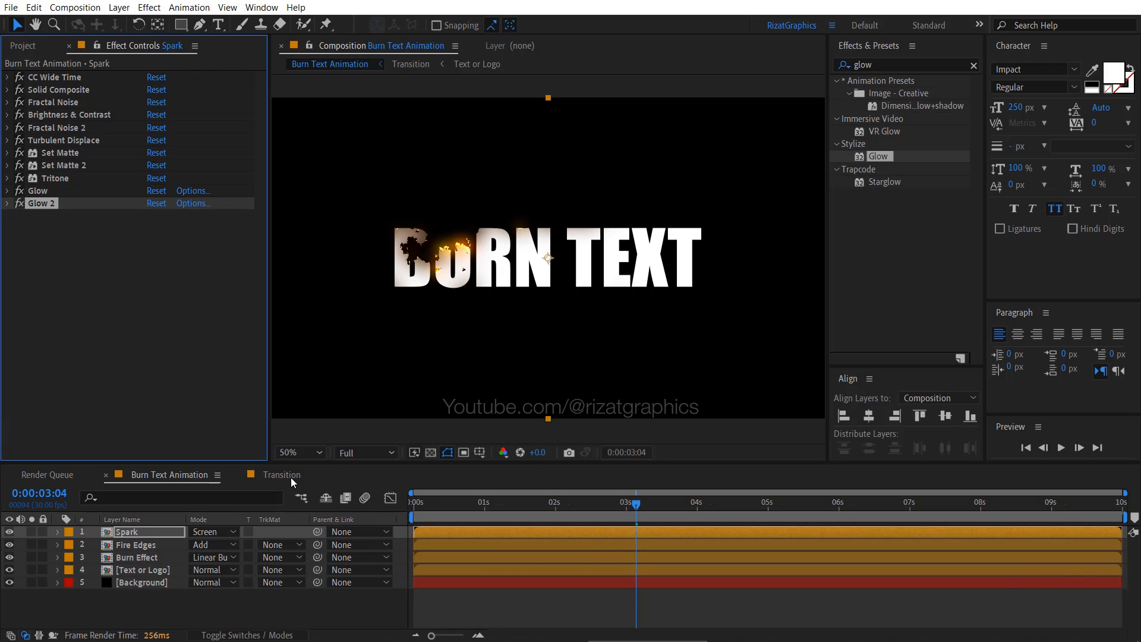
- Preview the Burn Text Animation composition from the first frame, then scrub through the burning section
click(418, 502)
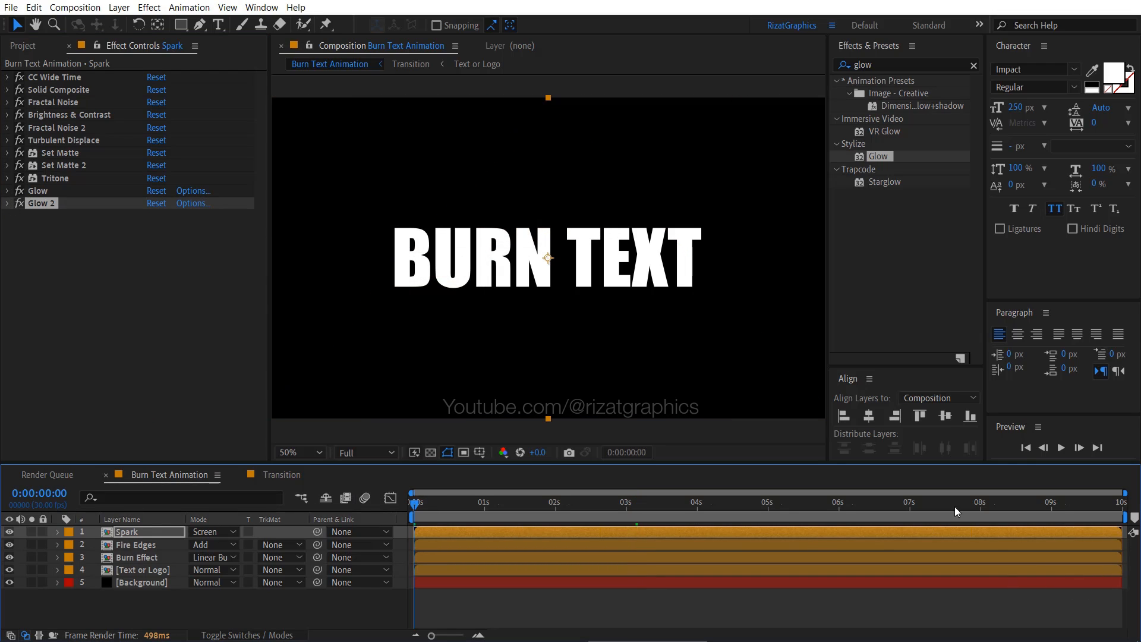
click(1060, 448)
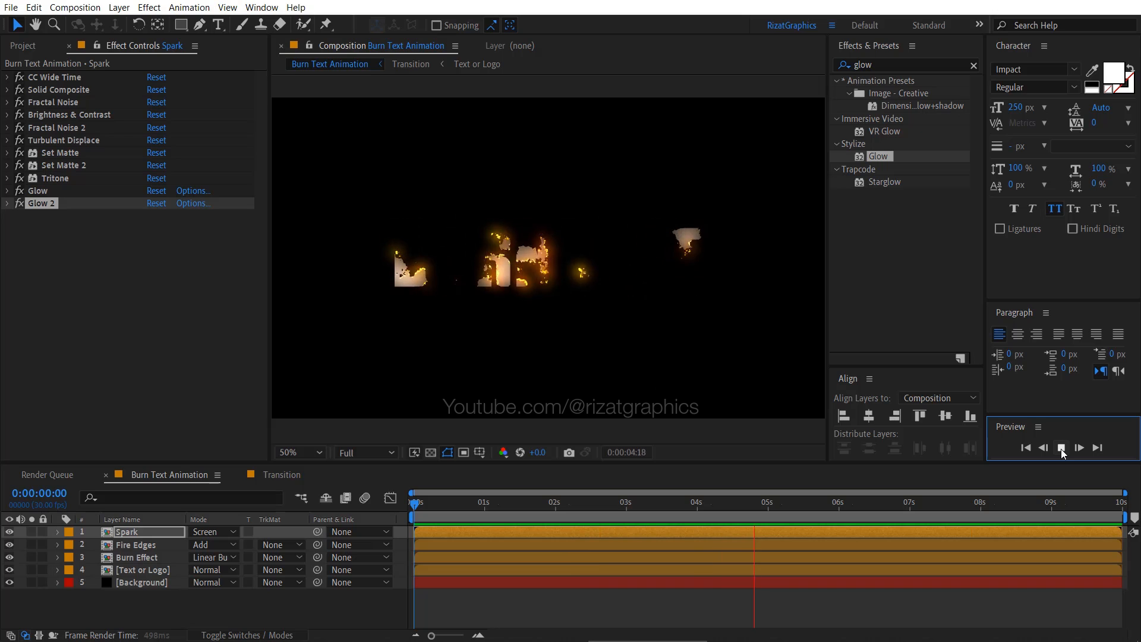
click(1061, 448)
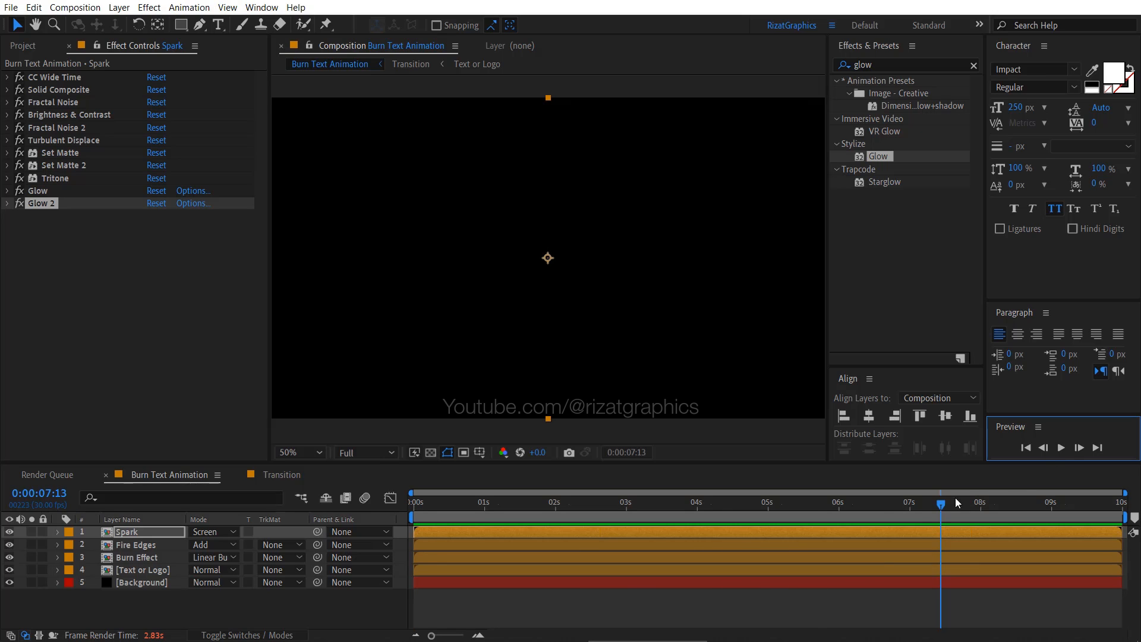
mouse_move(881, 509)
mouse_down()
mouse_move(518, 512)
mouse_move(532, 512)
mouse_up()
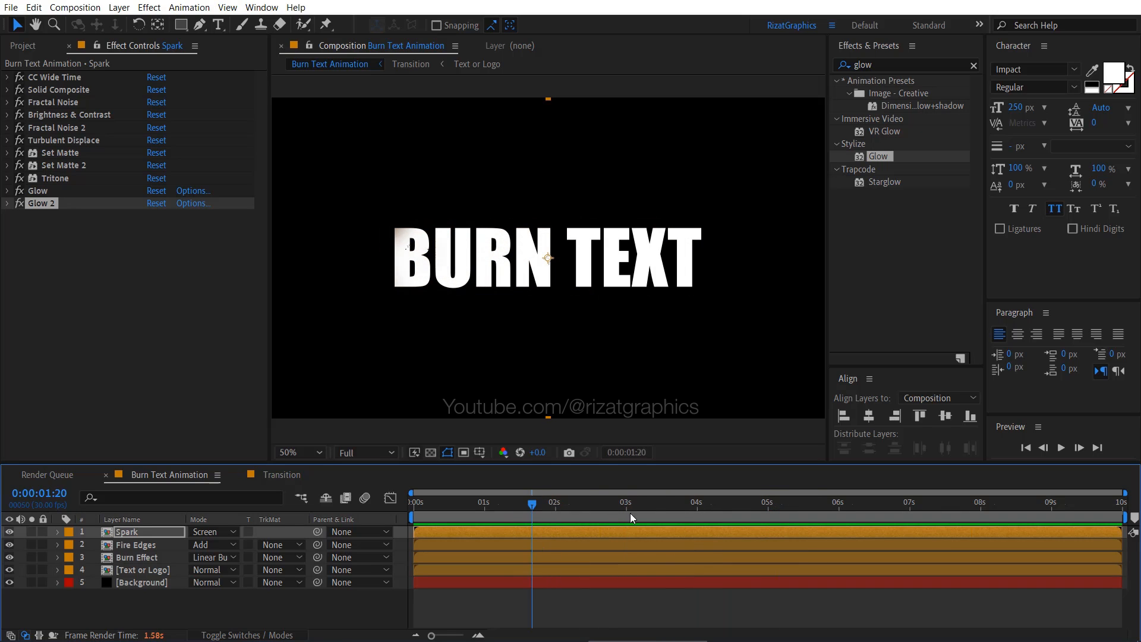
mouse_move(630, 517)
mouse_down()
mouse_move(764, 516)
mouse_move(690, 516)
mouse_up()
- Open the Text or Logo composition, import Fitness_logo.png as footage and place it above the Burn Text layer
click(156, 571)
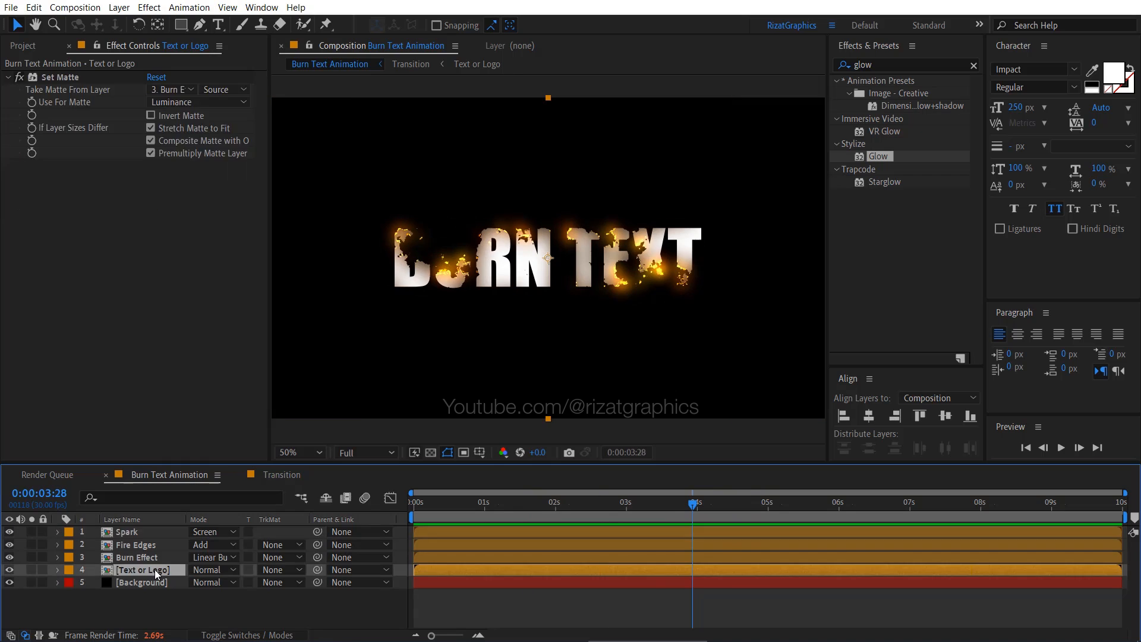
double_click(156, 570)
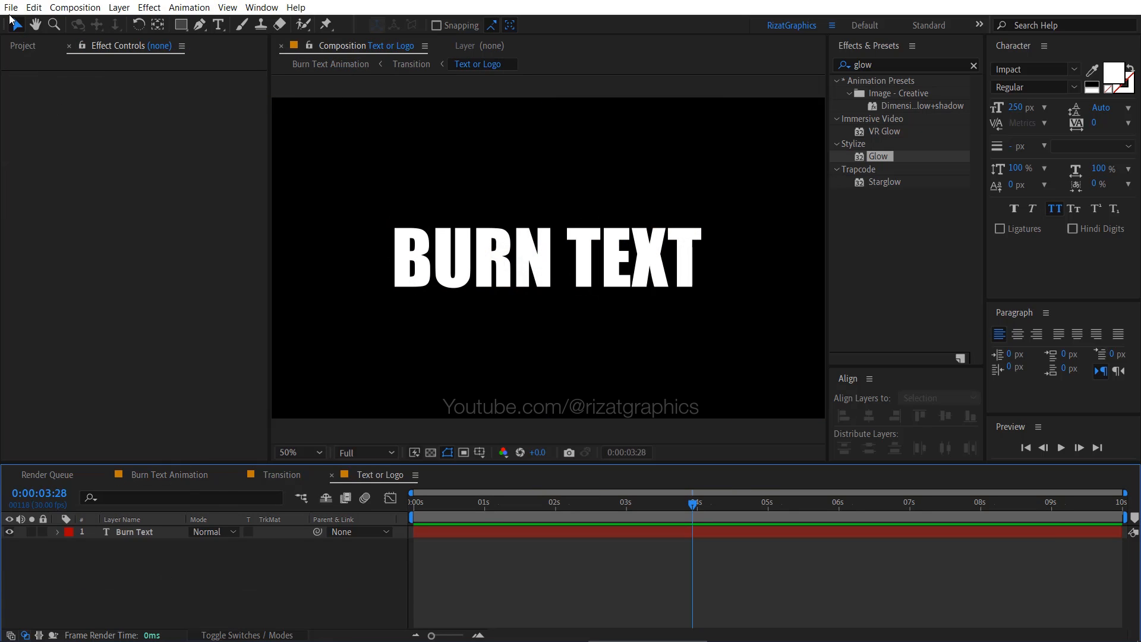
click(10, 8)
mouse_move(109, 174)
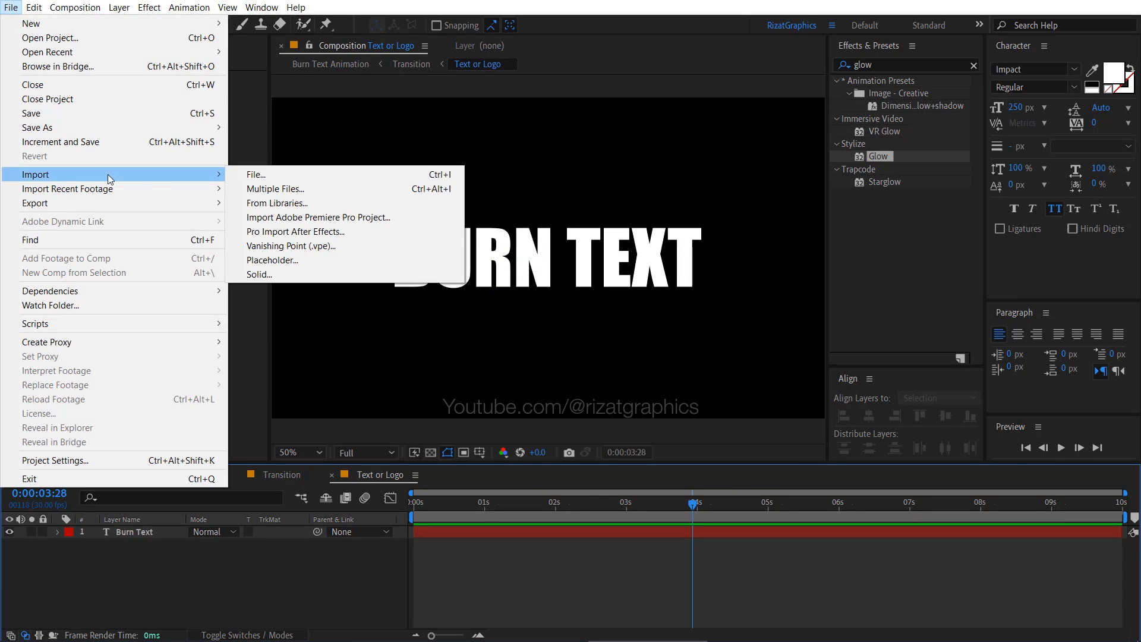
click(283, 173)
click(178, 149)
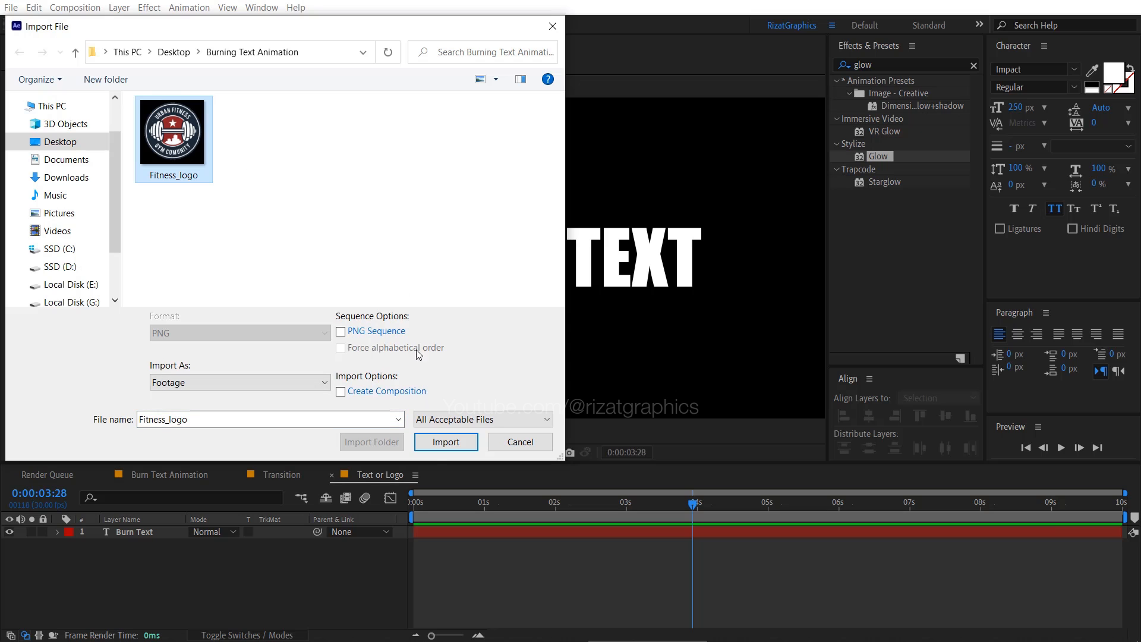
click(430, 447)
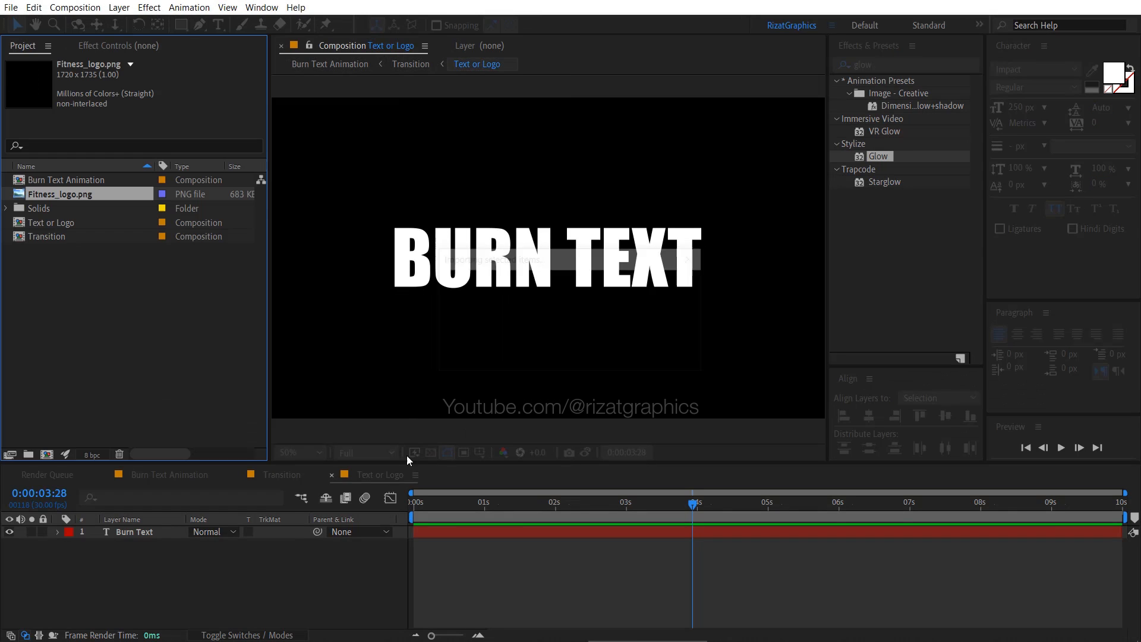
drag(87, 188, 107, 532)
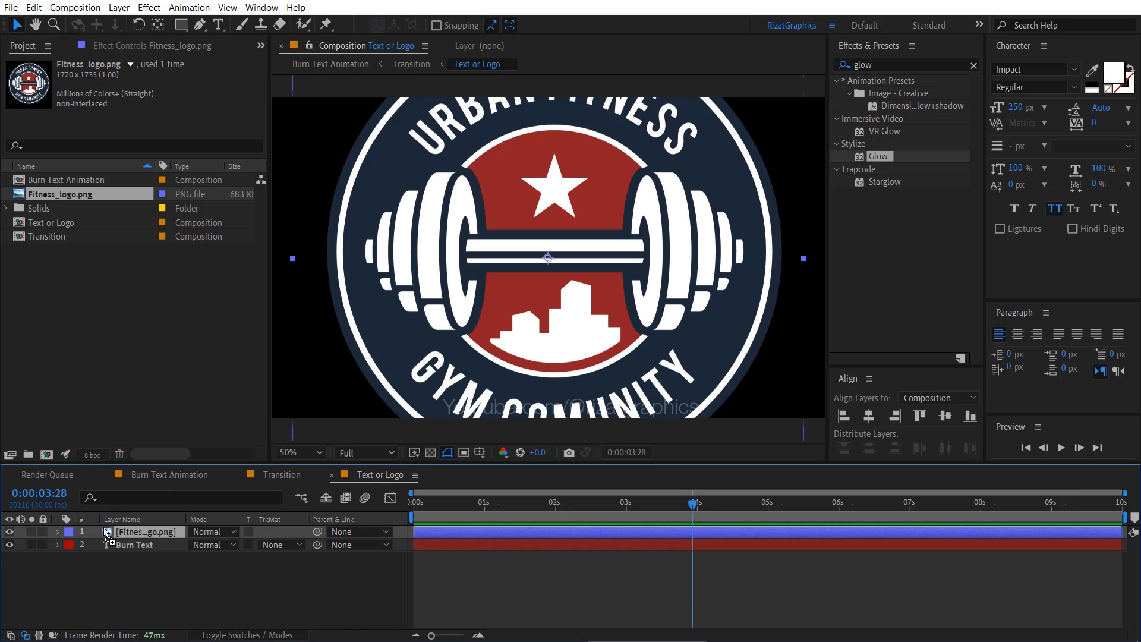
- Scale the Fitness_logo.png layer to 45% and hide the Burn Text layer
key(s)
click(211, 544)
text(45)
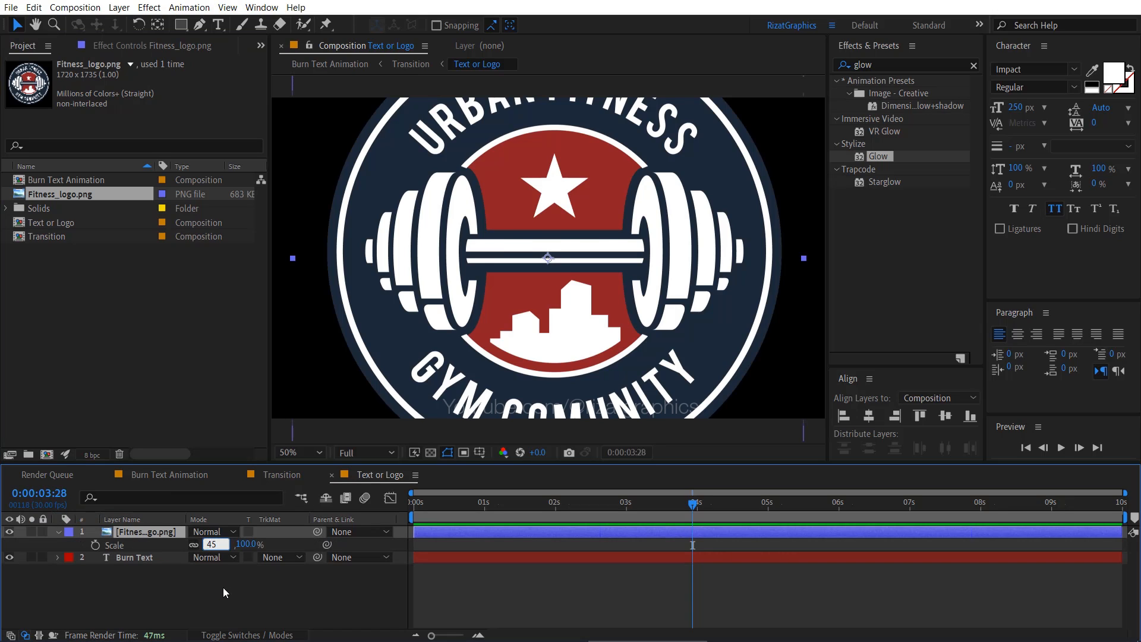
click(123, 574)
click(57, 531)
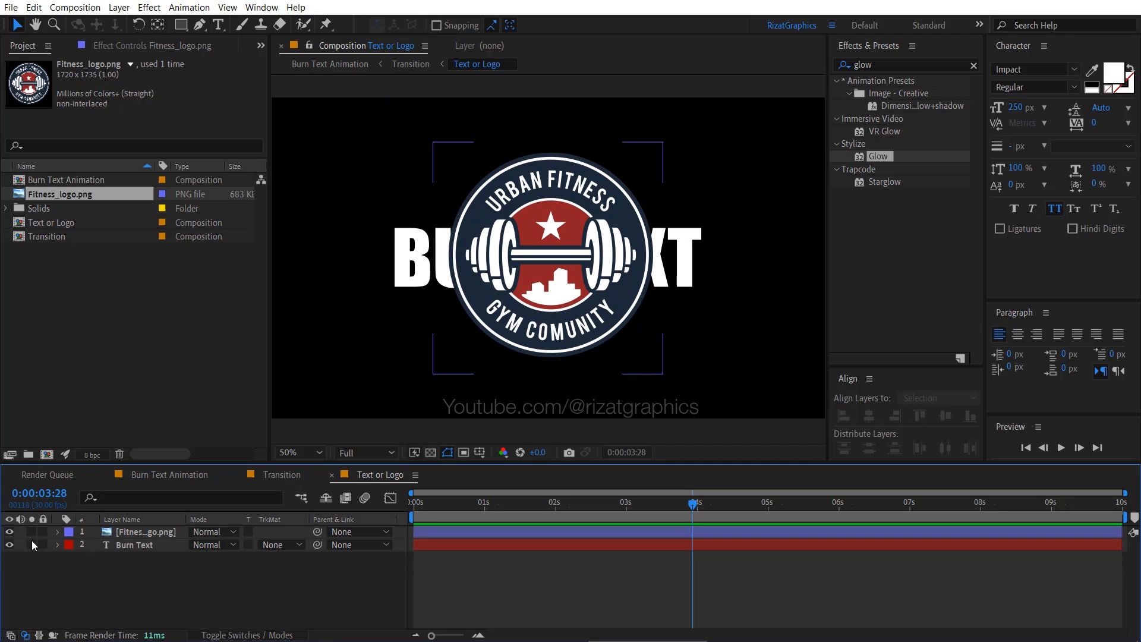
click(9, 544)
- Return to the Burn Text Animation composition and preview the logo burning from the first frame
click(195, 478)
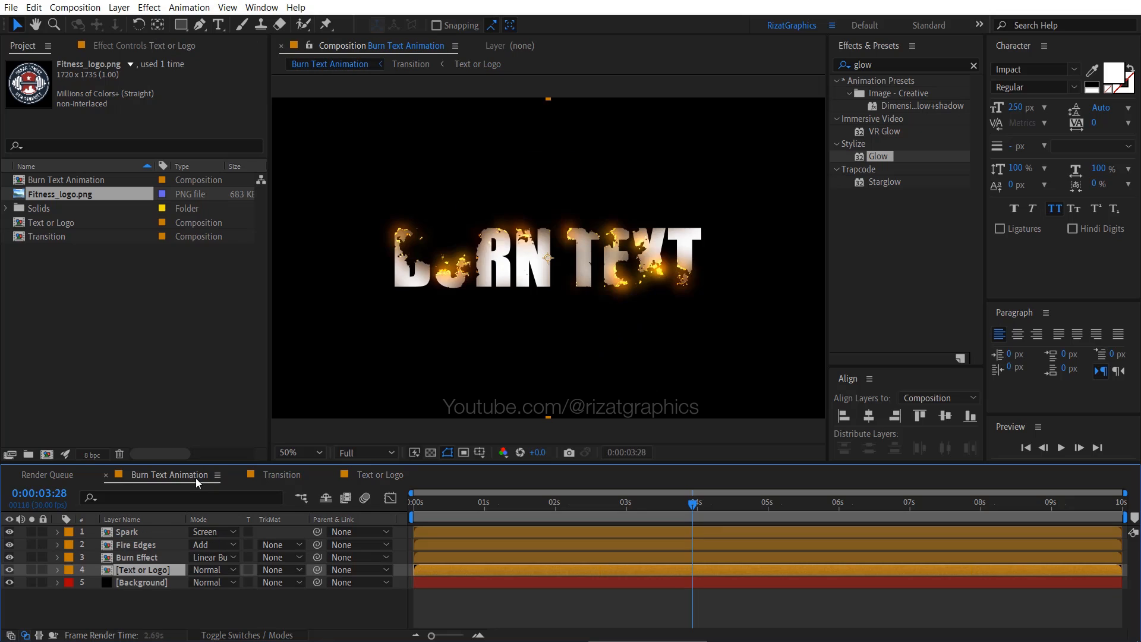
click(413, 507)
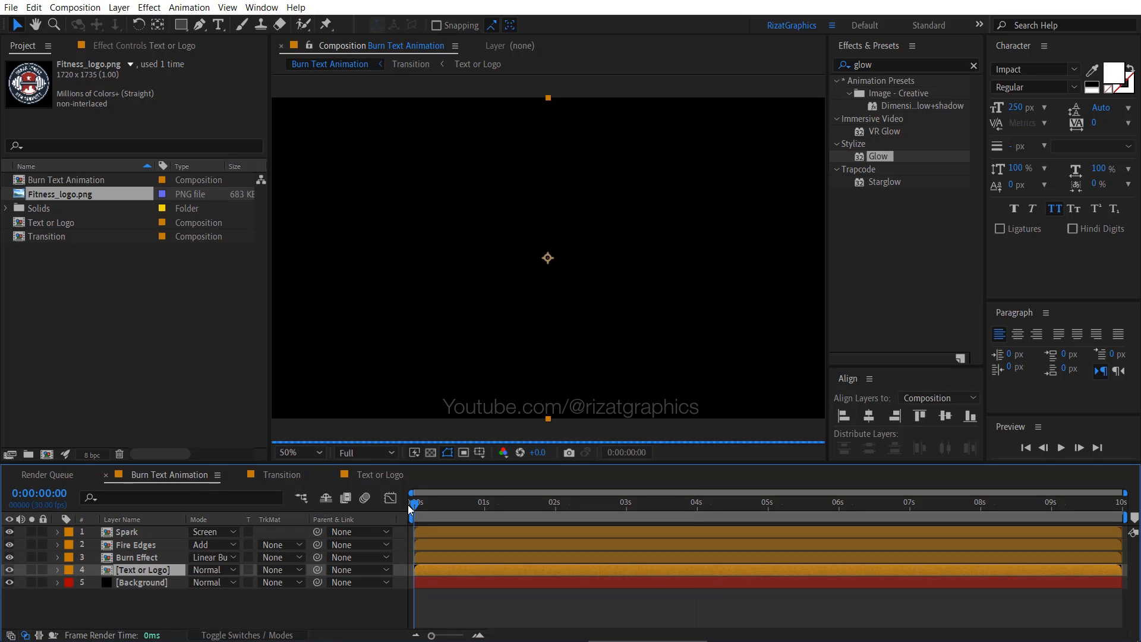
click(1061, 450)
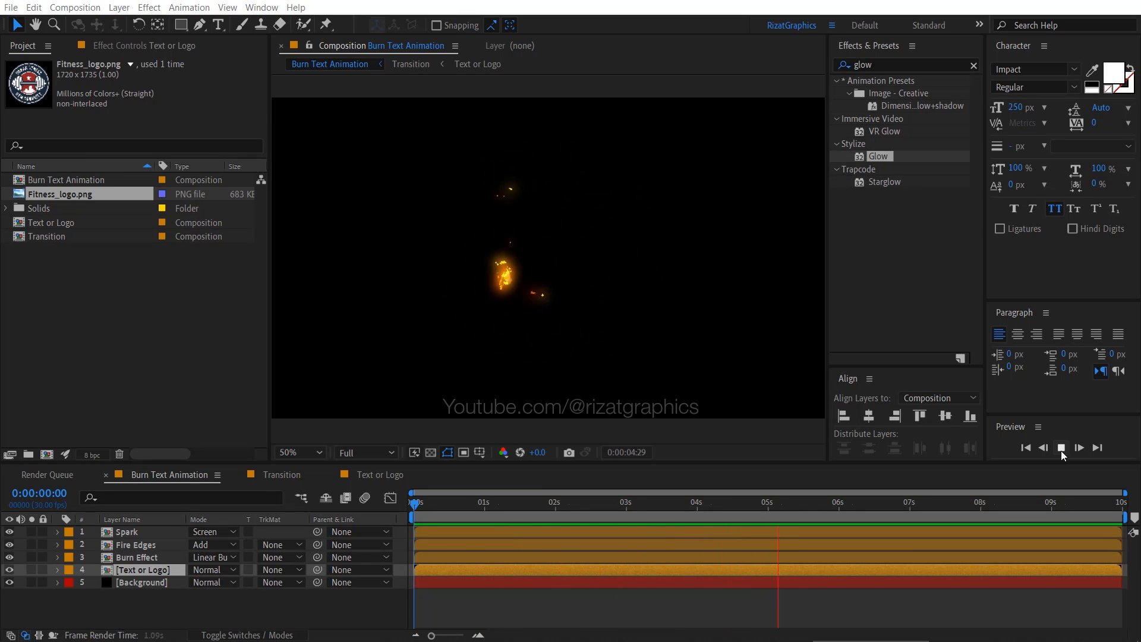
click(1061, 447)
mouse_move(1071, 504)
mouse_down()
mouse_move(865, 526)
mouse_move(559, 512)
mouse_move(824, 519)
mouse_move(678, 517)
mouse_up()
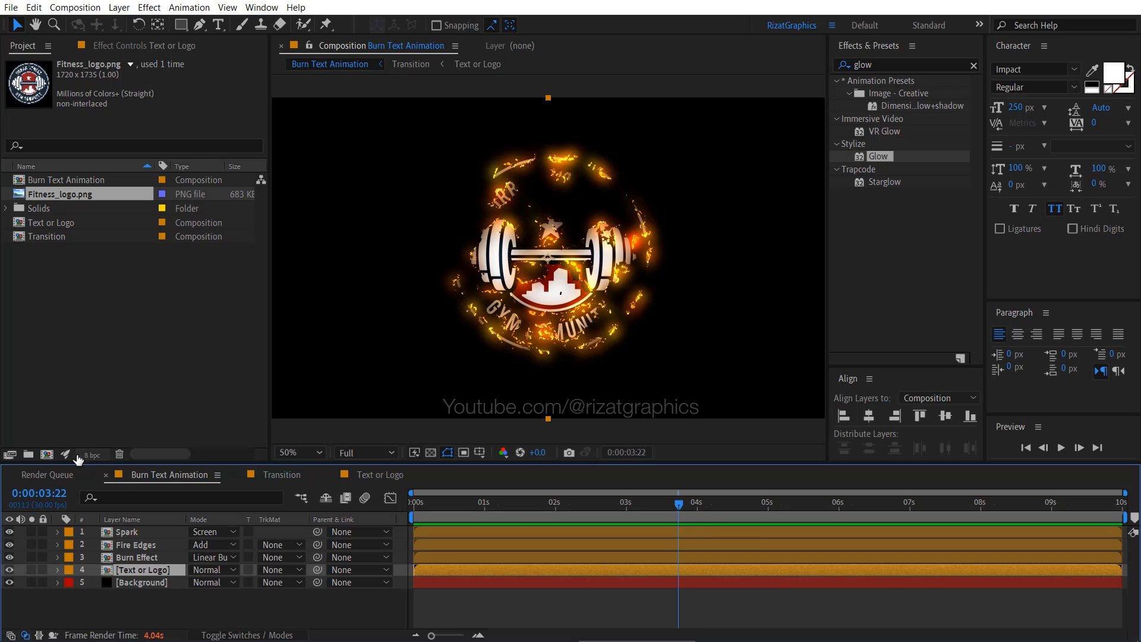
- Create a 1920 x 1080, 30 fps, 10-second composition named Reverse Animation and add the Burn Text Animation composition to it
click(47, 454)
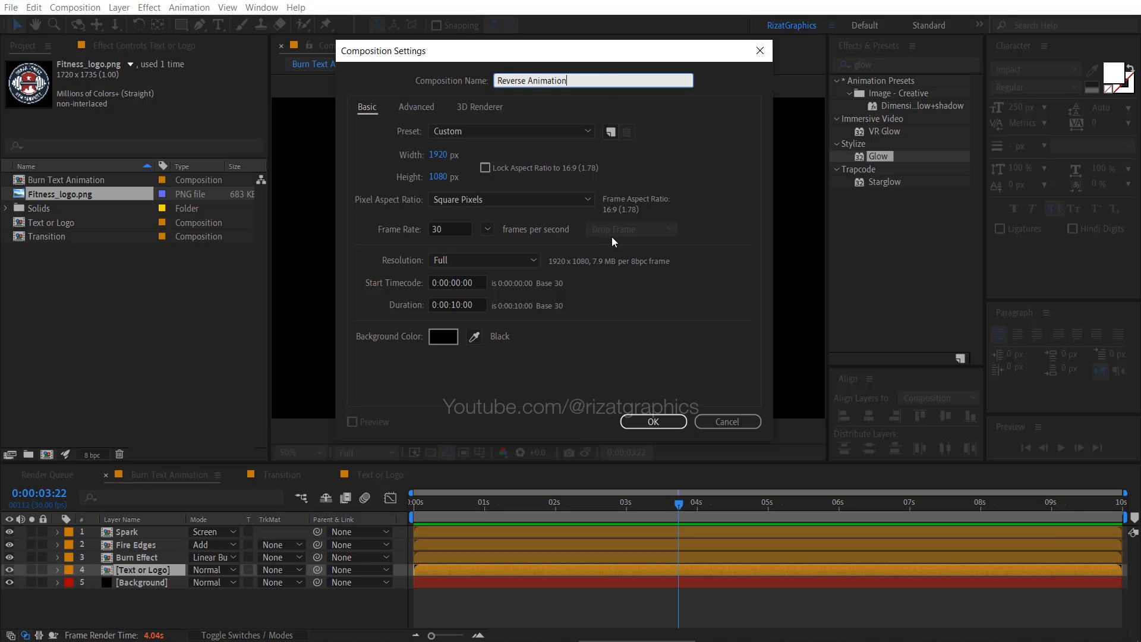
click(633, 418)
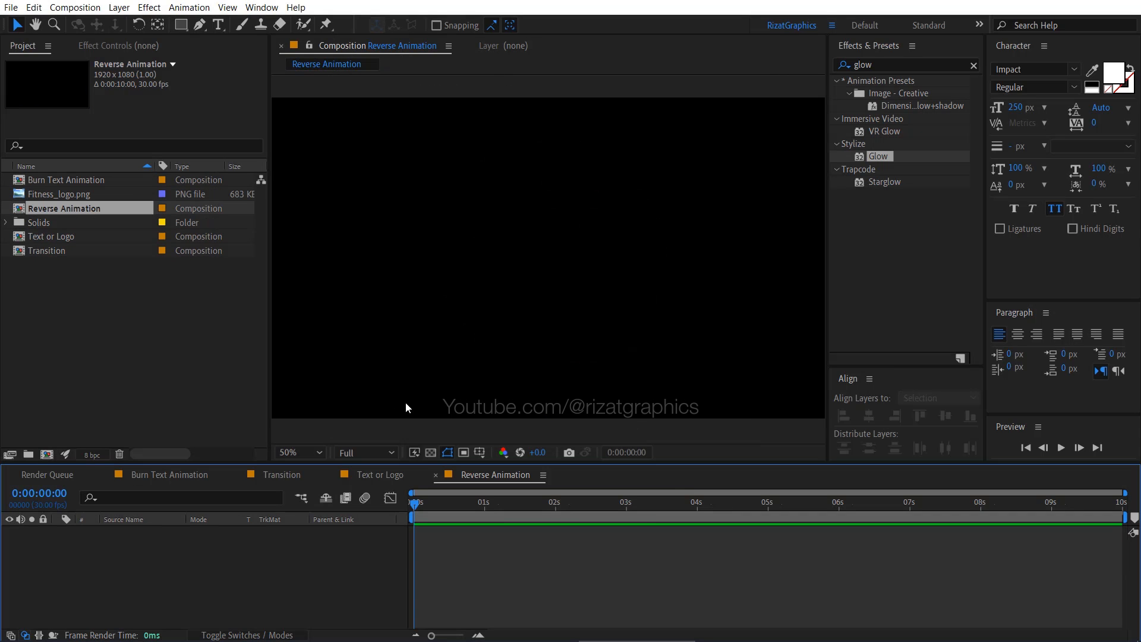
click(107, 180)
mouse_move(107, 183)
mouse_down()
mouse_move(118, 185)
mouse_move(145, 543)
mouse_up()
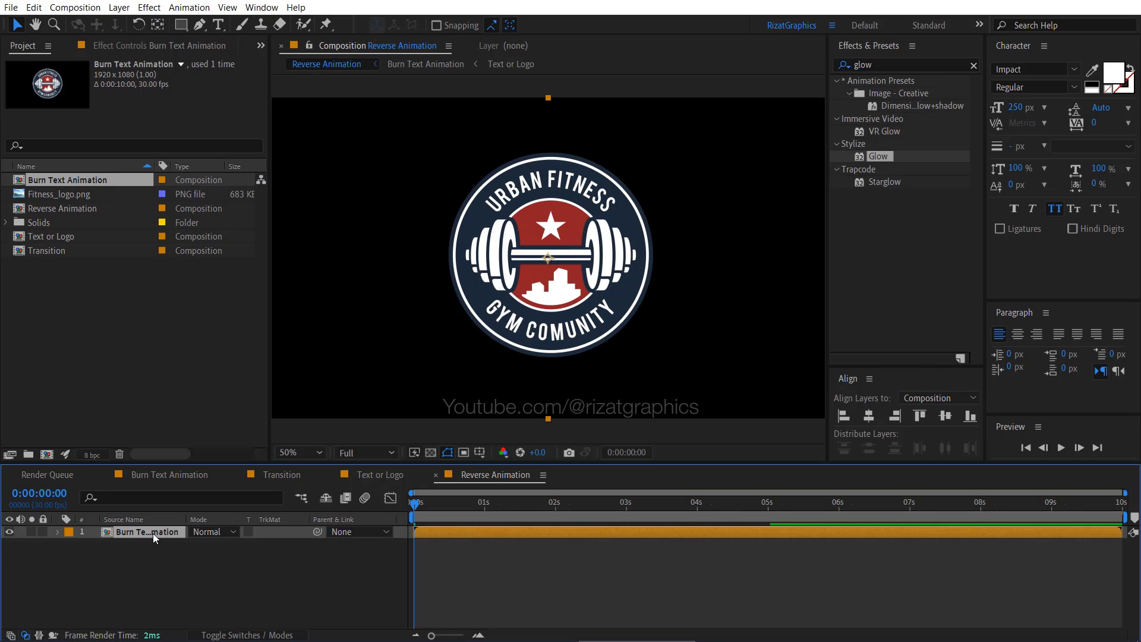
- Time-reverse the Burn Text Animation layer in the Reverse Animation composition and preview the result
right_click(152, 533)
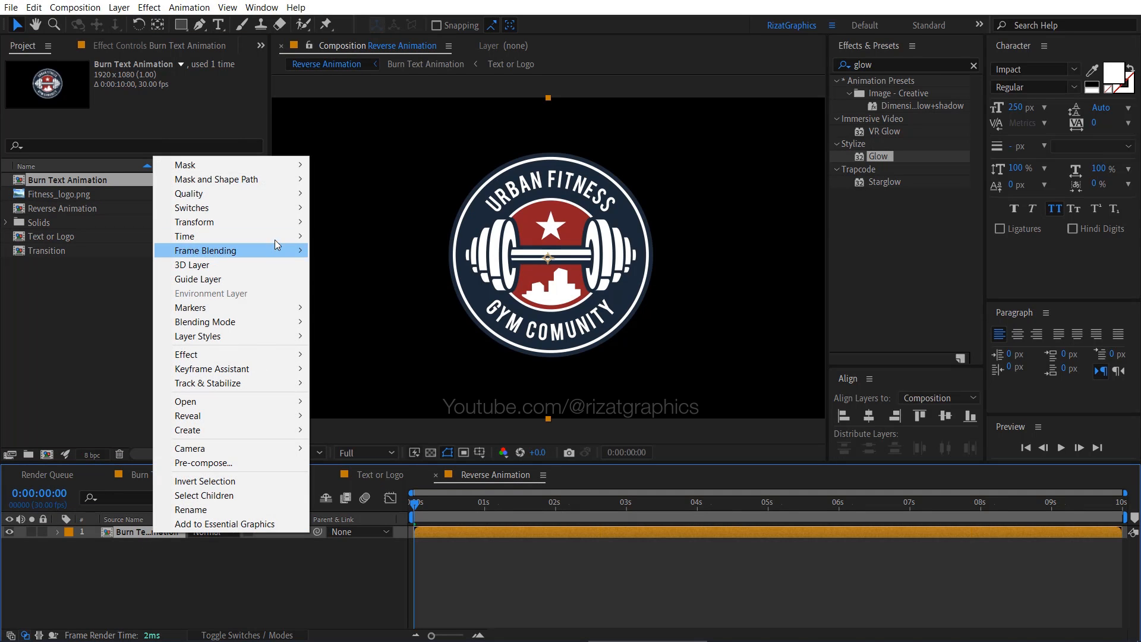
mouse_move(275, 238)
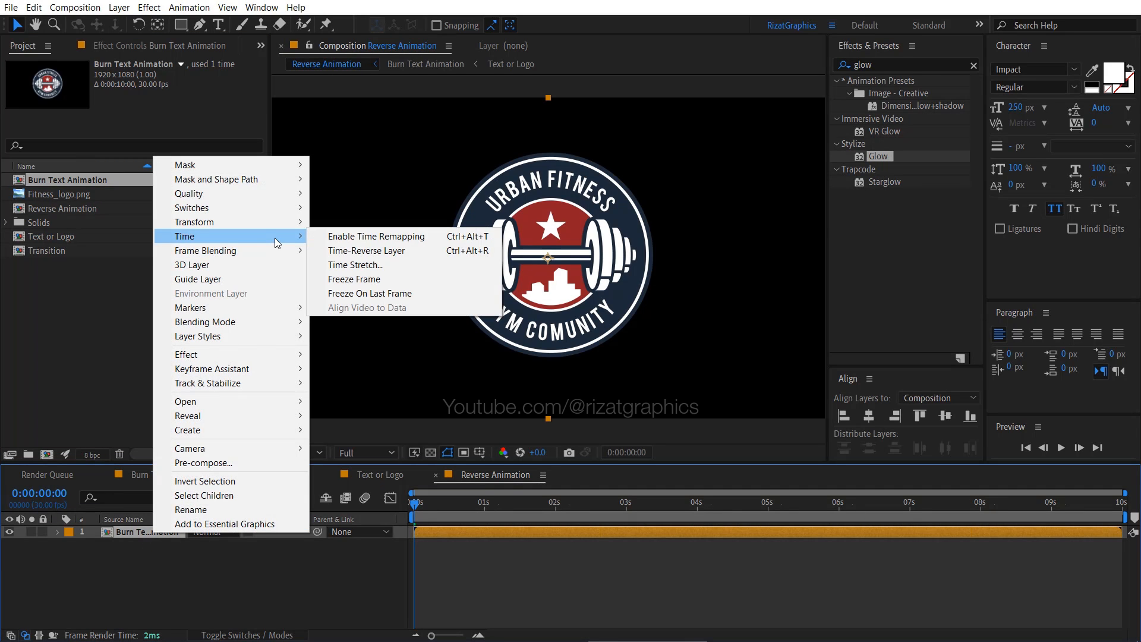
click(413, 252)
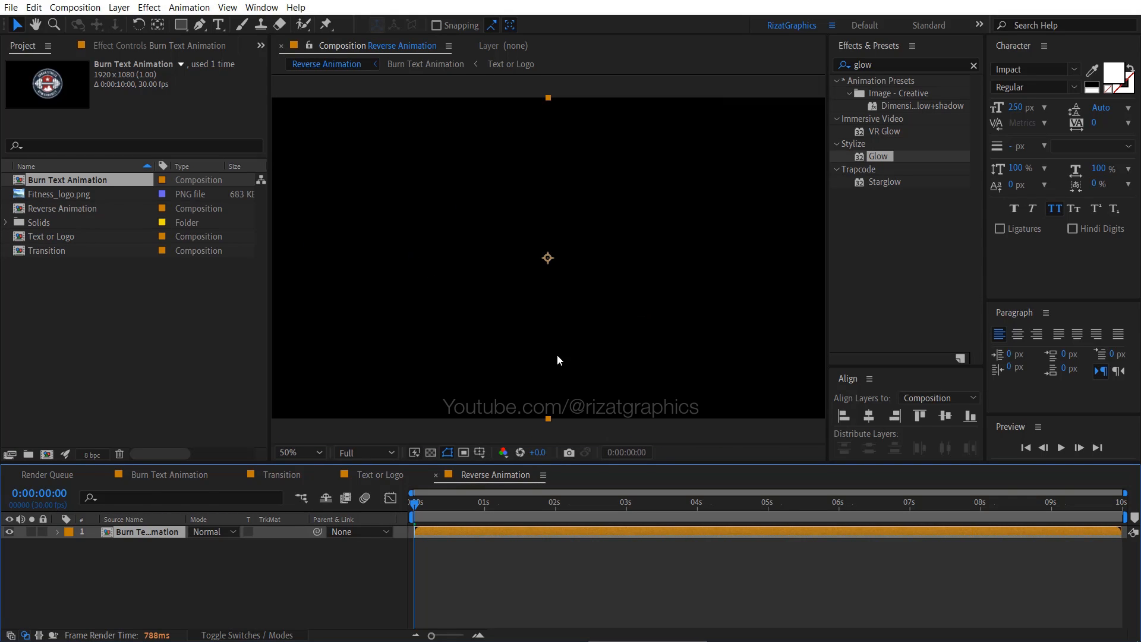
click(1062, 448)
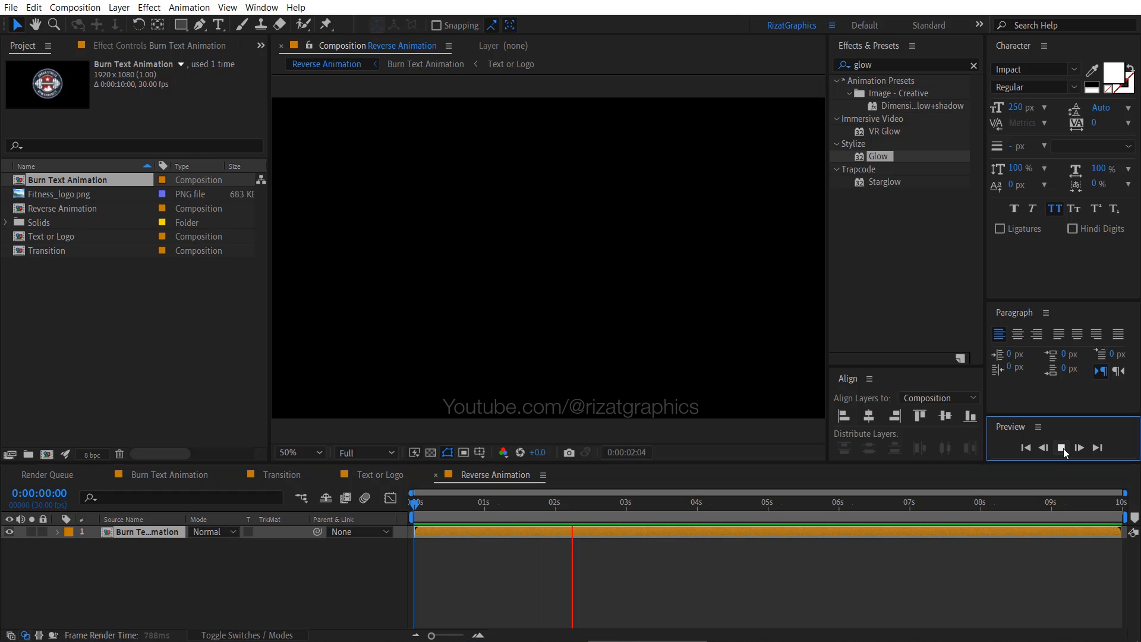